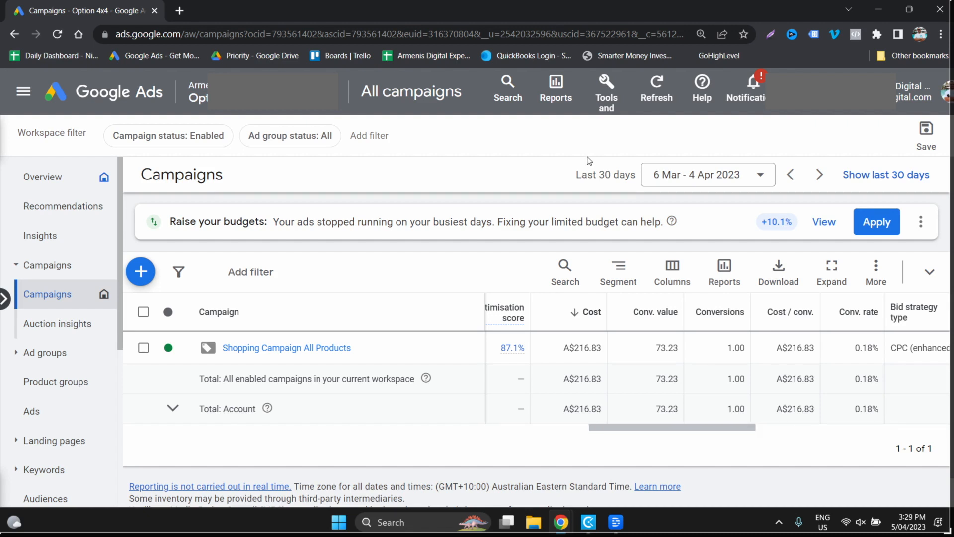
- Examine the conversion value of the Purchase conversion action in the account's conversions summary and return to the campaigns overview
{"action": "left_click", "coordinate": [617, 108]}
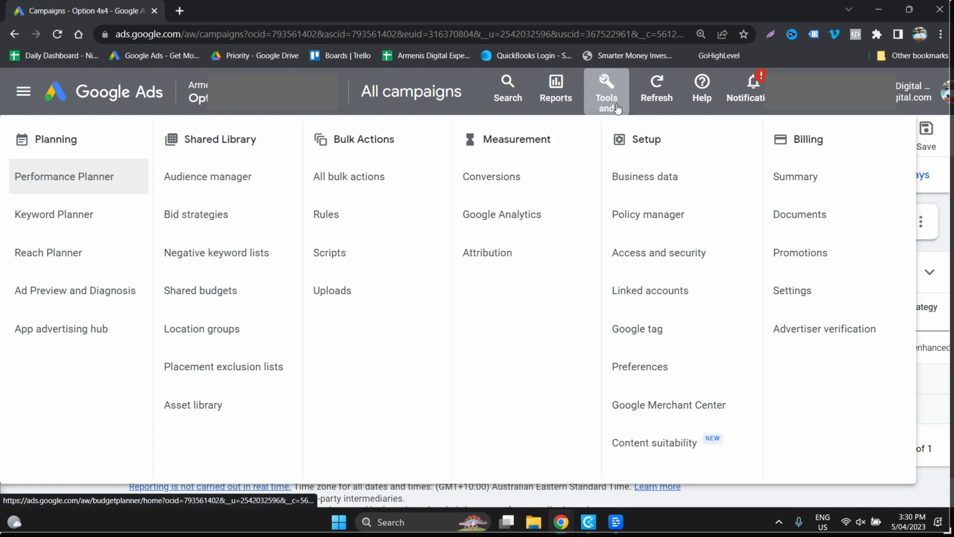
{"action": "left_click", "coordinate": [526, 182]}
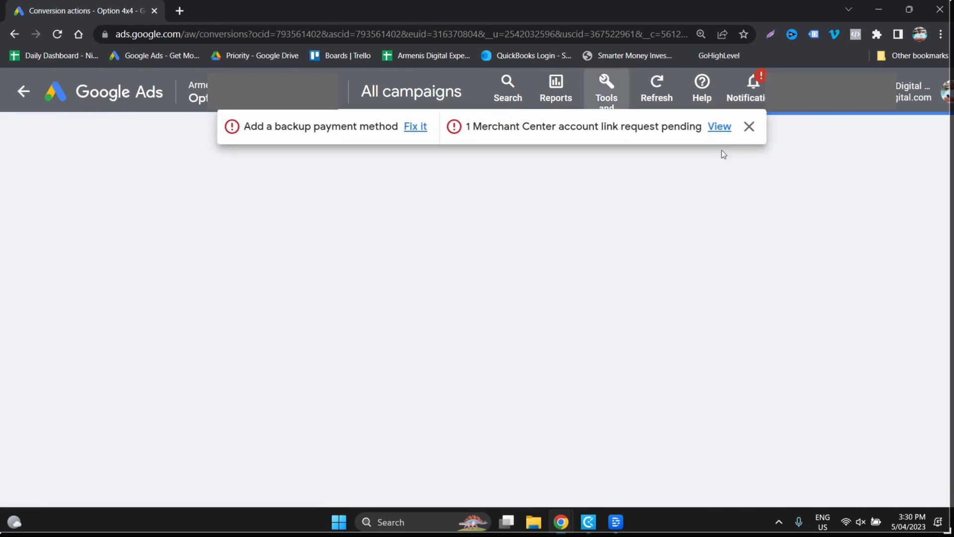
{"action": "left_click", "coordinate": [749, 127]}
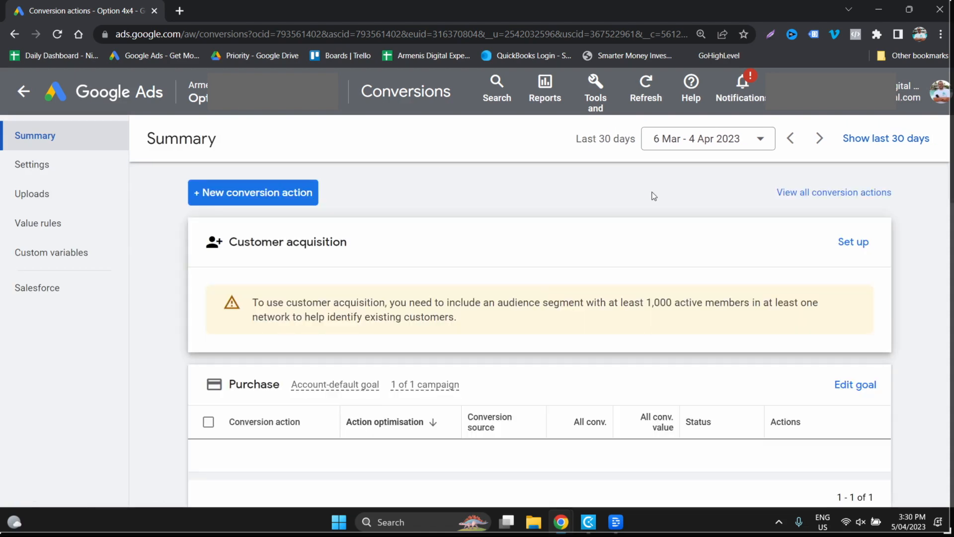
{"action": "scroll", "coordinate": [546, 348], "scroll_direction": "down", "scroll_amount": 2}
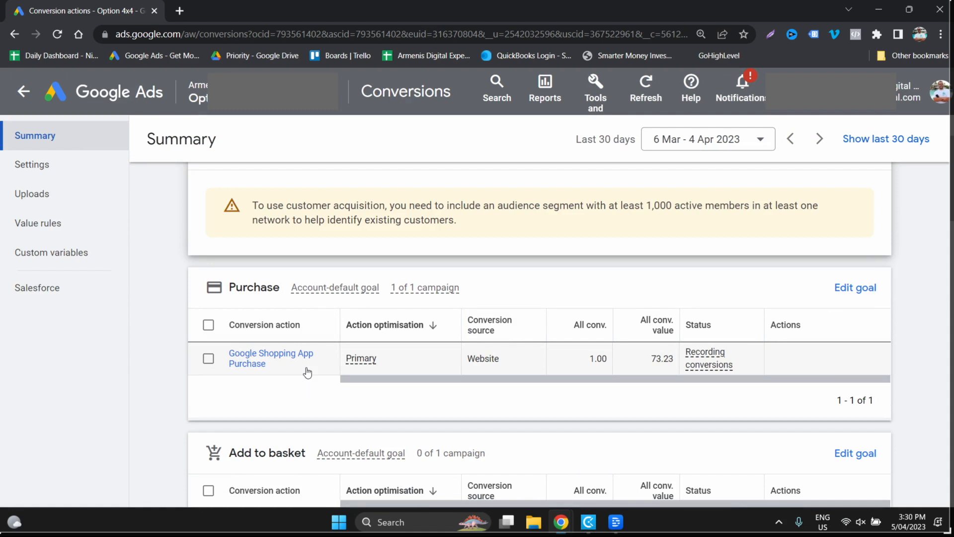
{"action": "double_click", "coordinate": [668, 360]}
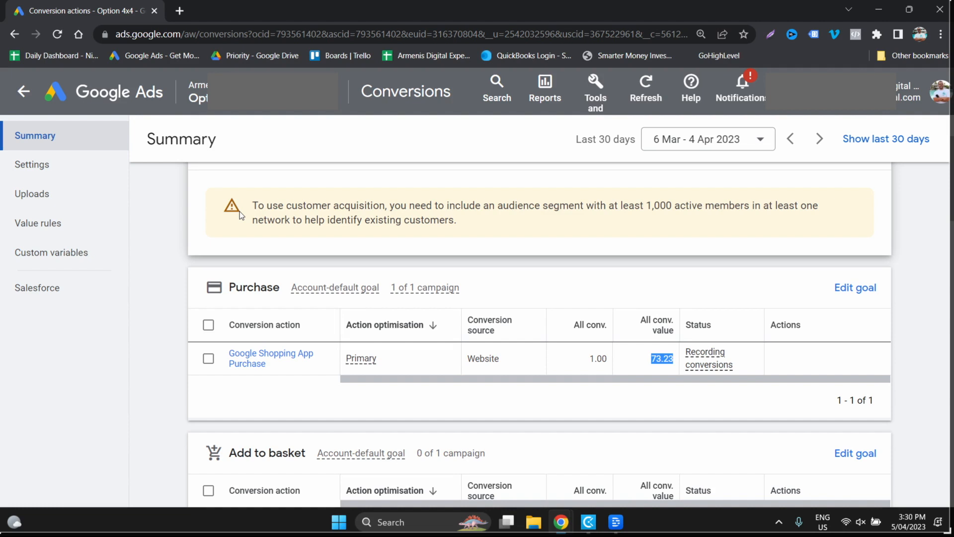
{"action": "left_click", "coordinate": [23, 91]}
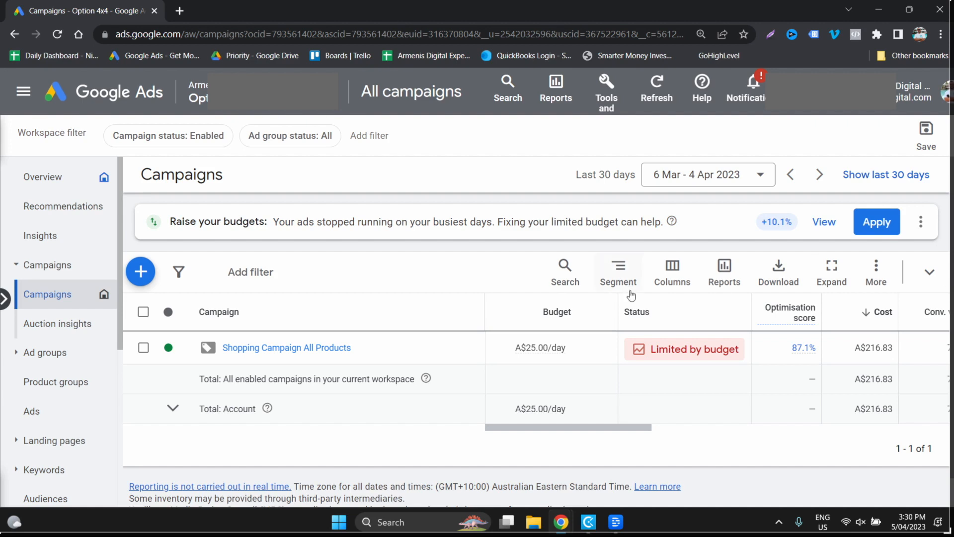
- Start a new campaign and choose Sales as its objective
{"action": "left_click", "coordinate": [142, 272]}
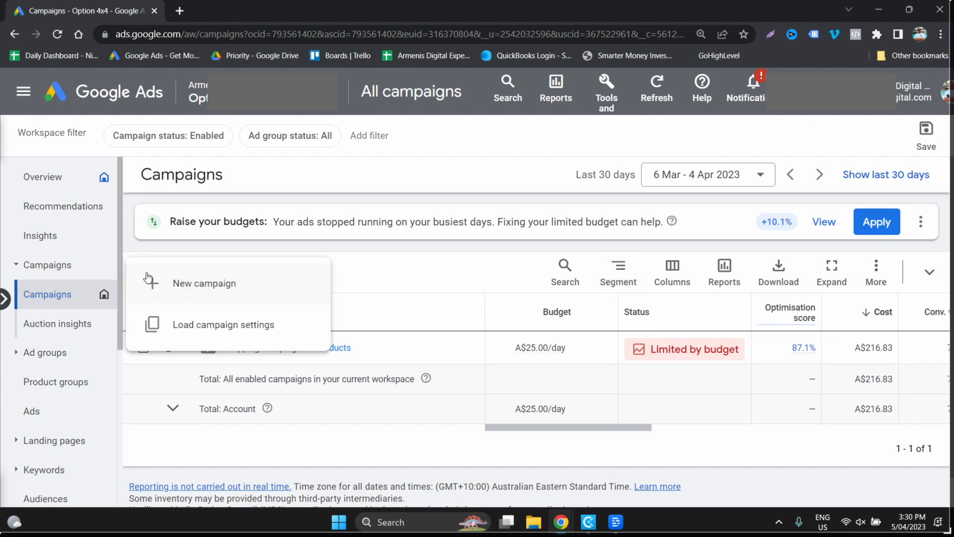
{"action": "left_click", "coordinate": [217, 288]}
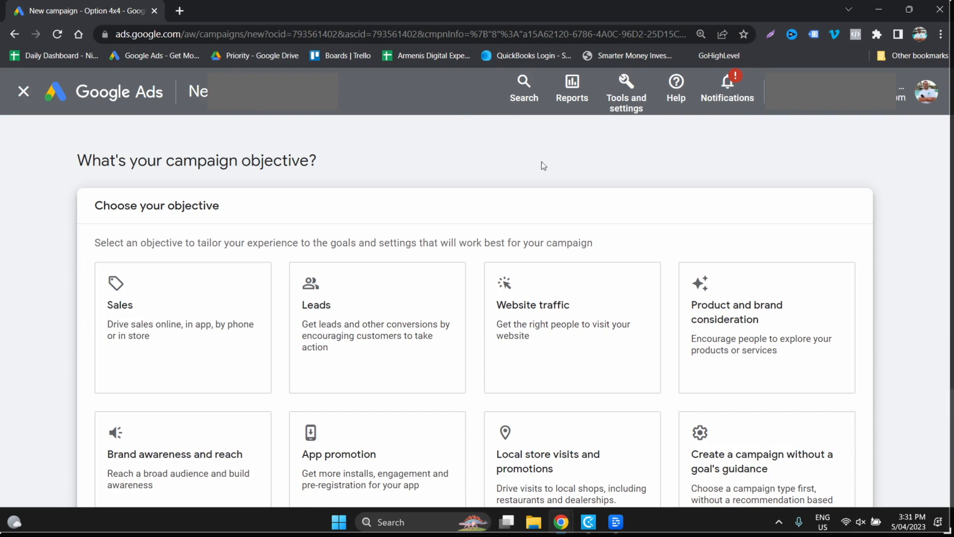
{"action": "left_click", "coordinate": [662, 161]}
{"action": "scroll", "coordinate": [503, 194], "scroll_direction": "down", "scroll_amount": 2}
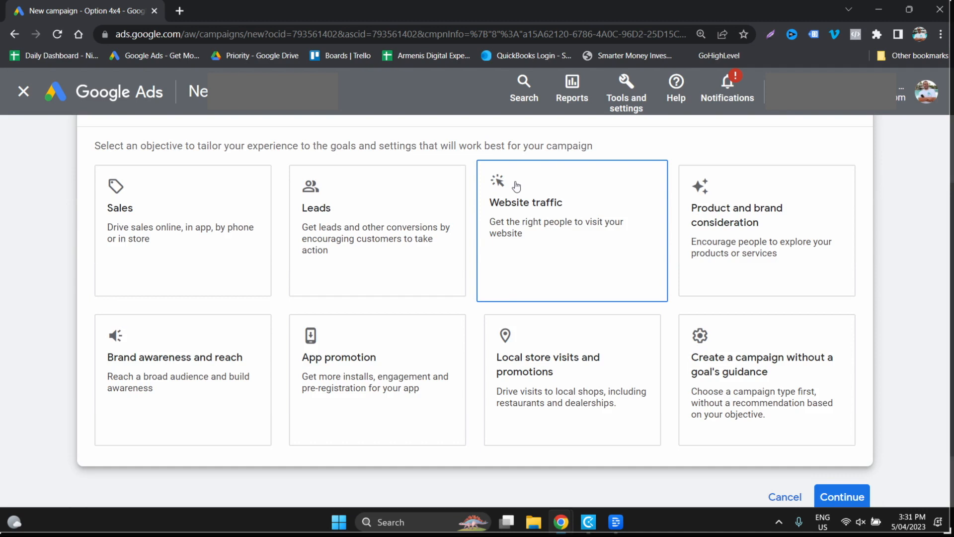
{"action": "left_click", "coordinate": [175, 252]}
{"action": "scroll", "coordinate": [348, 198], "scroll_direction": "up", "scroll_amount": 6}
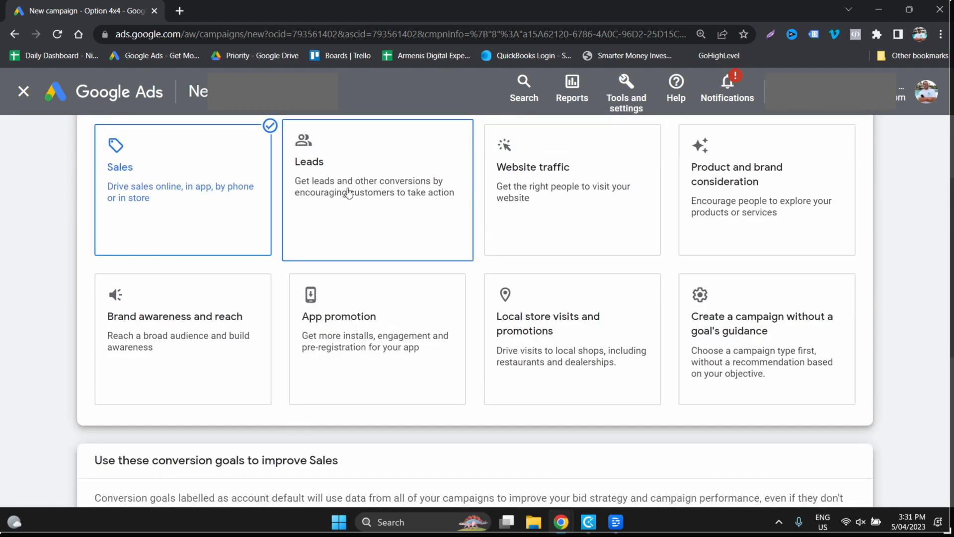
- Remove the Phone call leads and Contacts conversion goals from the campaign and continue with Purchases only
{"action": "scroll", "coordinate": [348, 194], "scroll_direction": "down", "scroll_amount": 6}
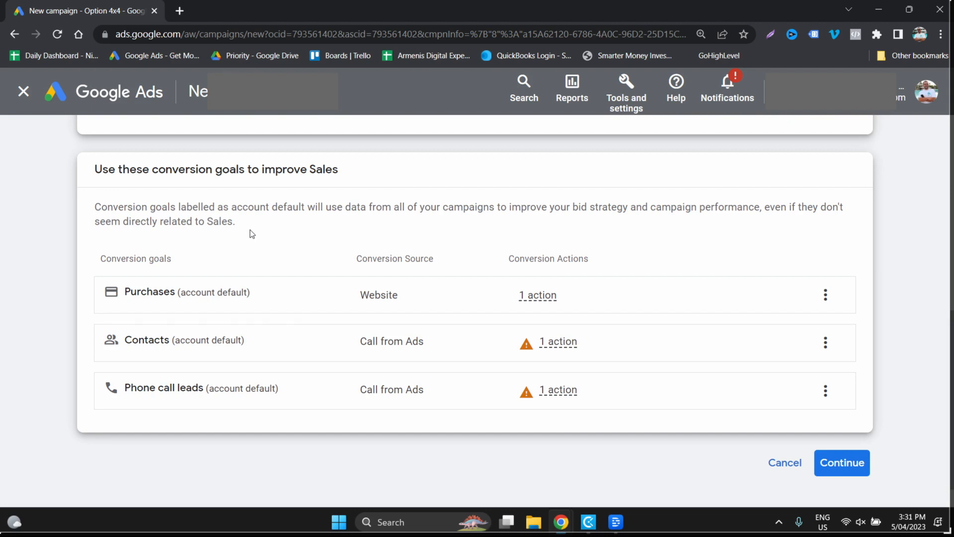
{"action": "left_click", "coordinate": [826, 390]}
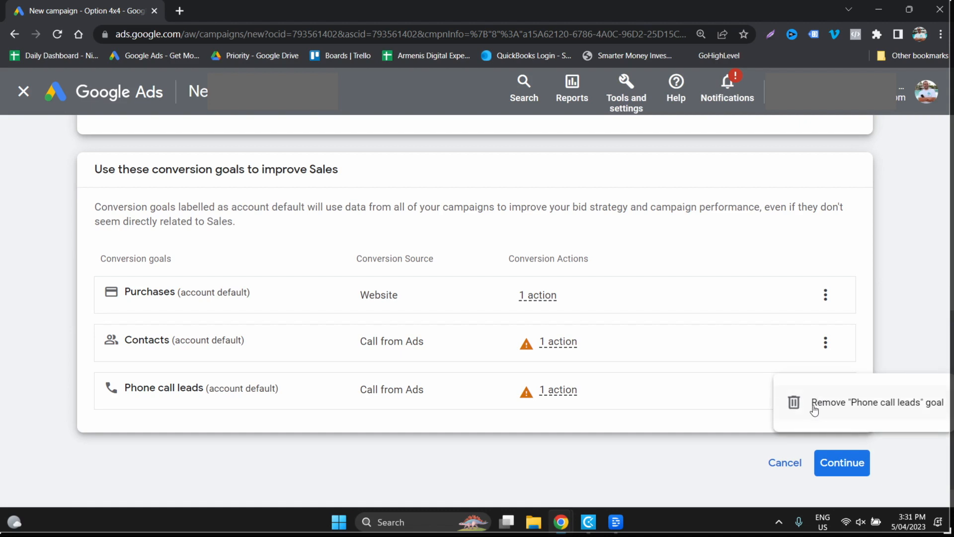
{"action": "left_click", "coordinate": [813, 405]}
{"action": "left_click", "coordinate": [609, 337]}
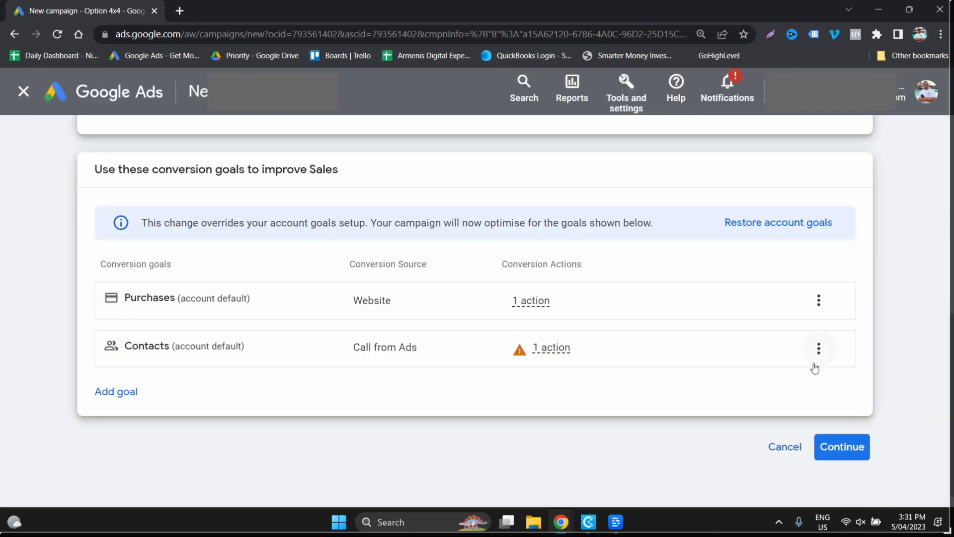
{"action": "left_click", "coordinate": [818, 348]}
{"action": "left_click", "coordinate": [843, 367]}
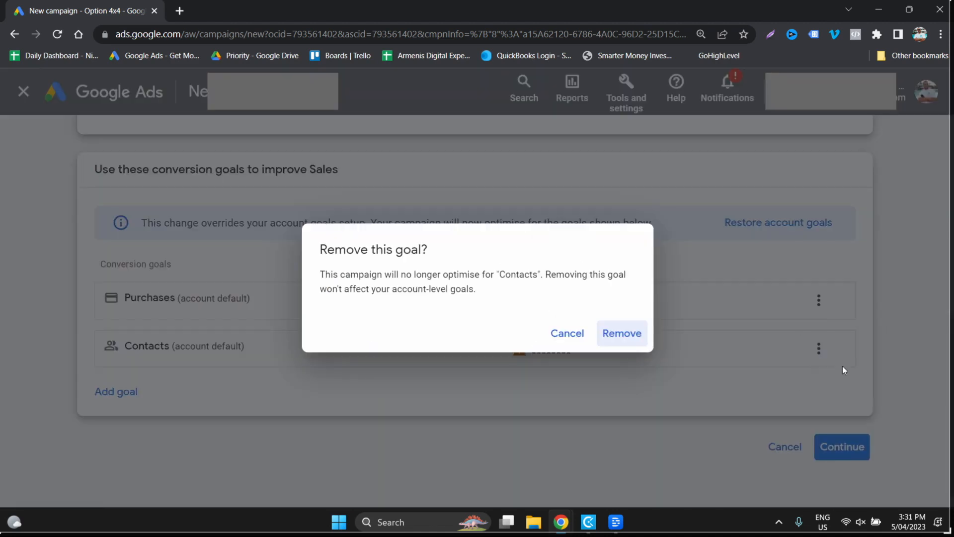
{"action": "left_click", "coordinate": [604, 341]}
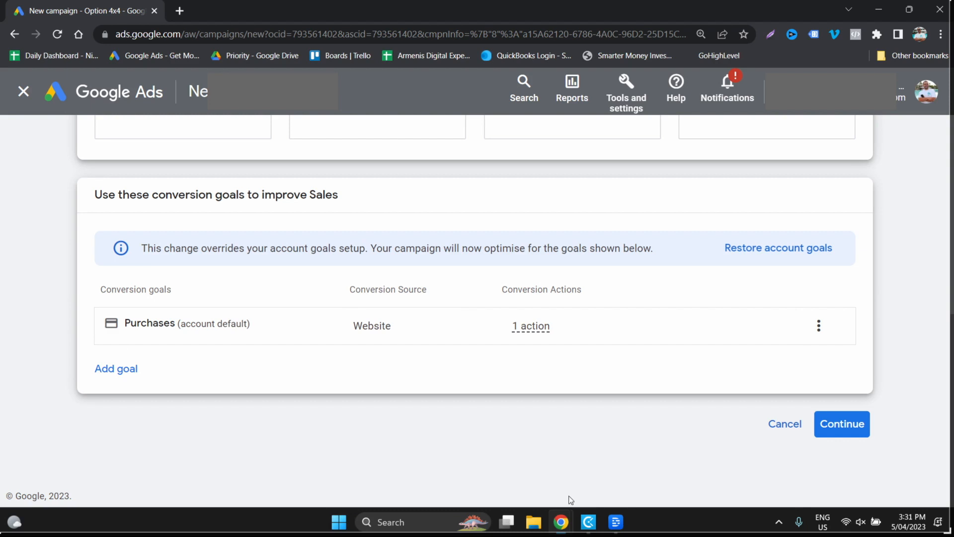
{"action": "left_click", "coordinate": [856, 426]}
- Select Performance Max as the campaign type and check the Merchant Center account linked for advertising products
{"action": "scroll", "coordinate": [858, 429], "scroll_direction": "down", "scroll_amount": 3}
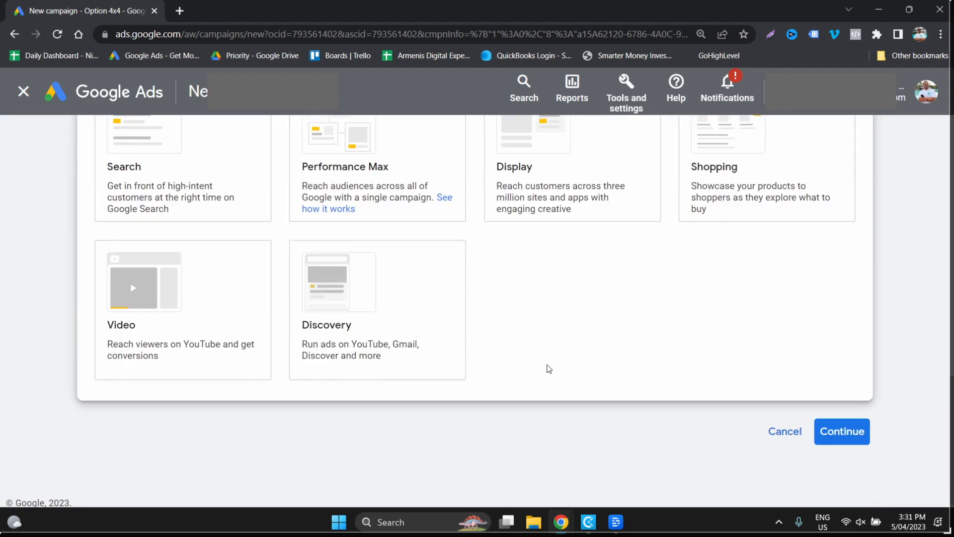
{"action": "left_click", "coordinate": [393, 180]}
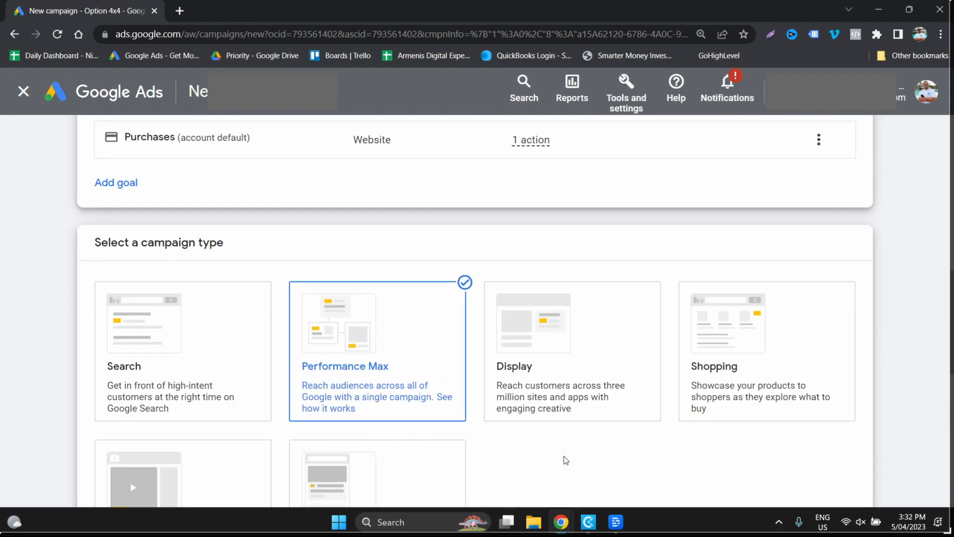
{"action": "scroll", "coordinate": [600, 345], "scroll_direction": "up", "scroll_amount": 5}
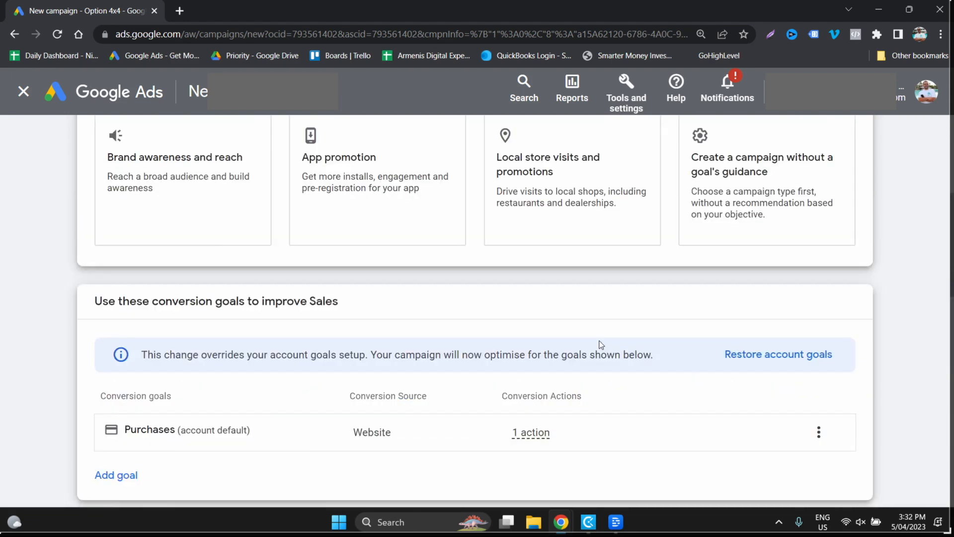
{"action": "scroll", "coordinate": [601, 344], "scroll_direction": "down", "scroll_amount": 10}
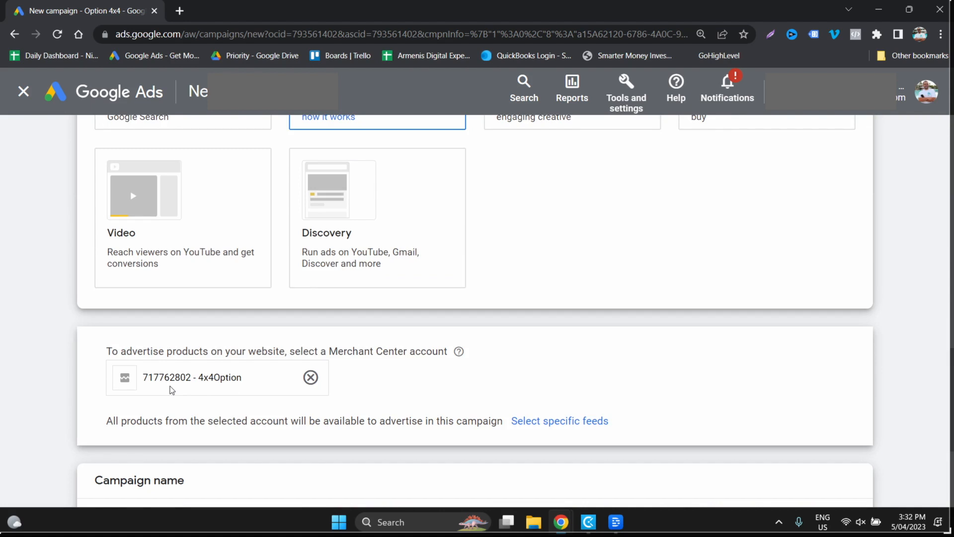
- Name the campaign "Performance Max All Products" and continue through bidding with the focus on conversion value and no target return on ad spend
{"action": "scroll", "coordinate": [172, 389], "scroll_direction": "down", "scroll_amount": 4}
{"action": "left_click_drag", "start_coordinate": [234, 354], "coordinate": [46, 359]}
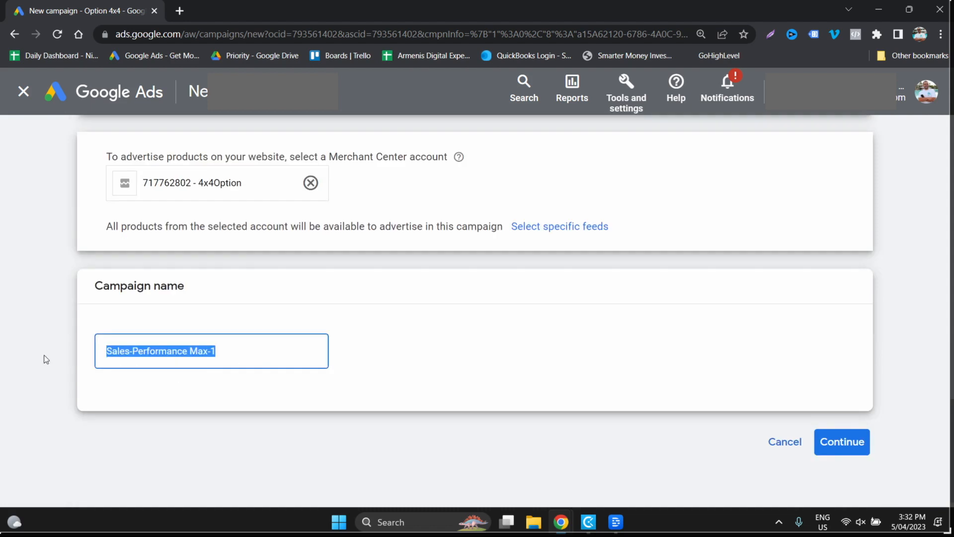
{"action": "type", "text": "Performance Max"}
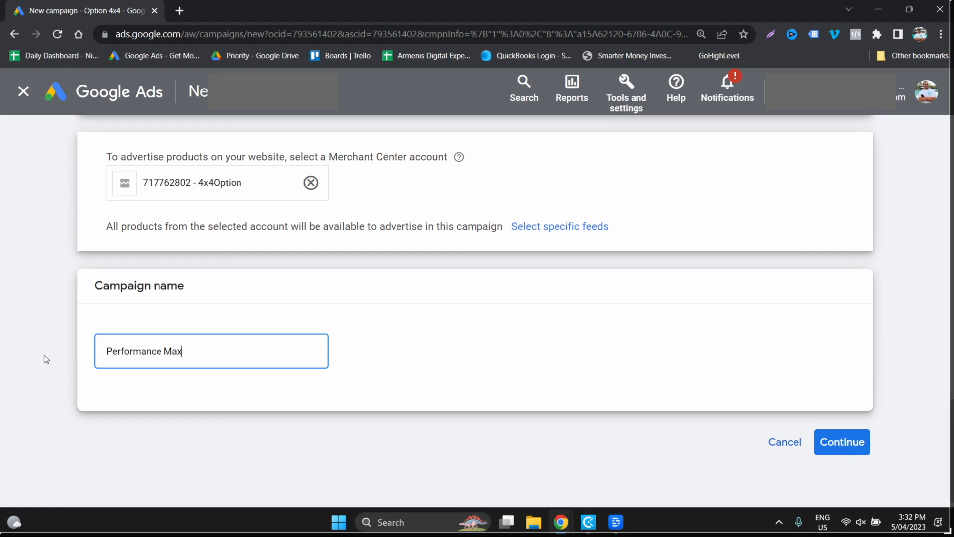
{"action": "type", "text": " All Products"}
{"action": "left_click", "coordinate": [846, 454]}
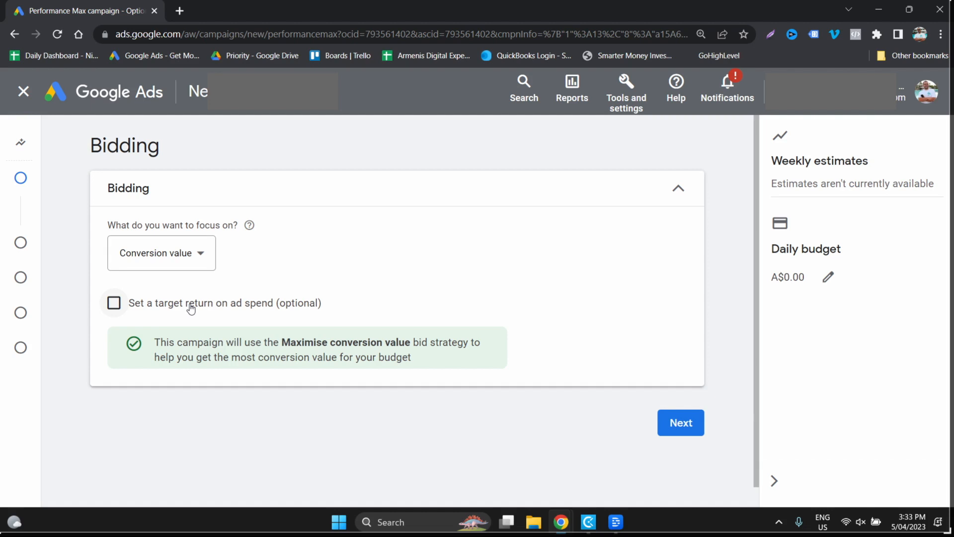
{"action": "left_click", "coordinate": [694, 431]}
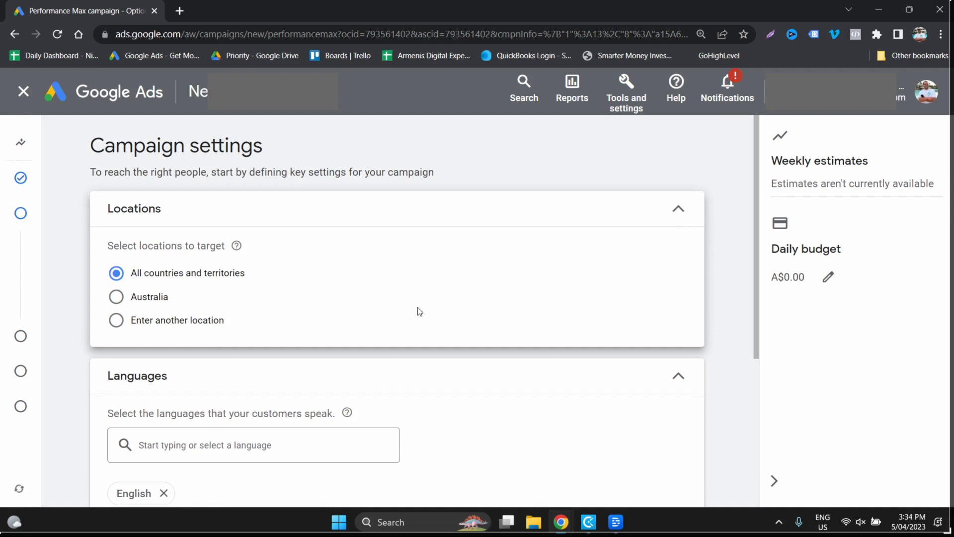
- Set location targeting to Australia, and switch to entering another location with its search field active
{"action": "left_click", "coordinate": [117, 297]}
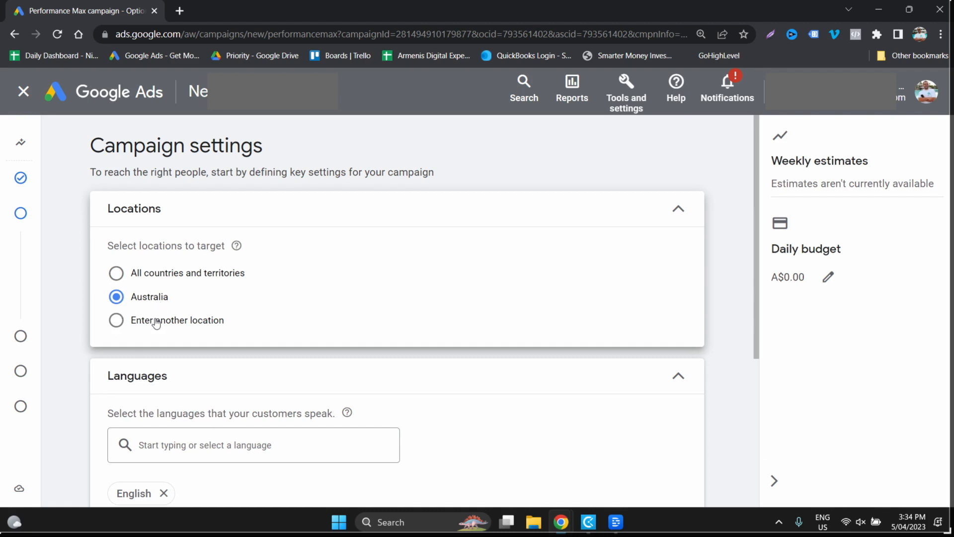
{"action": "left_click", "coordinate": [130, 321]}
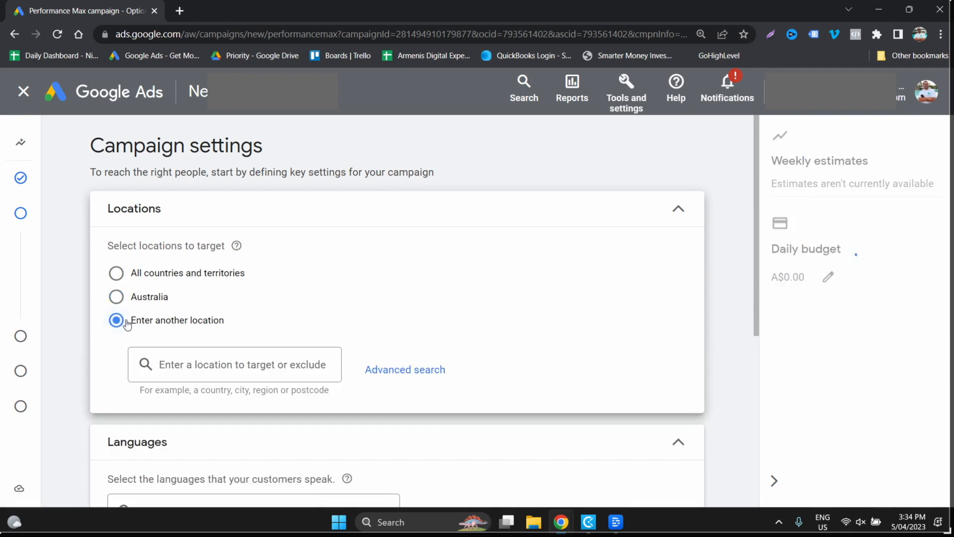
{"action": "left_click", "coordinate": [195, 365]}
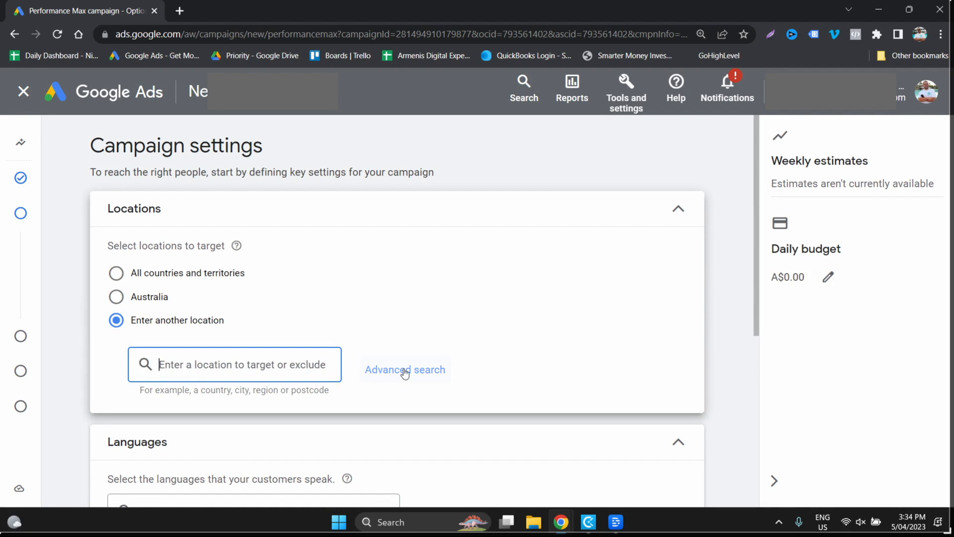
- Expand the Final URL expansion settings and examine the options for sending traffic to the site
{"action": "scroll", "coordinate": [405, 373], "scroll_direction": "down", "scroll_amount": 4}
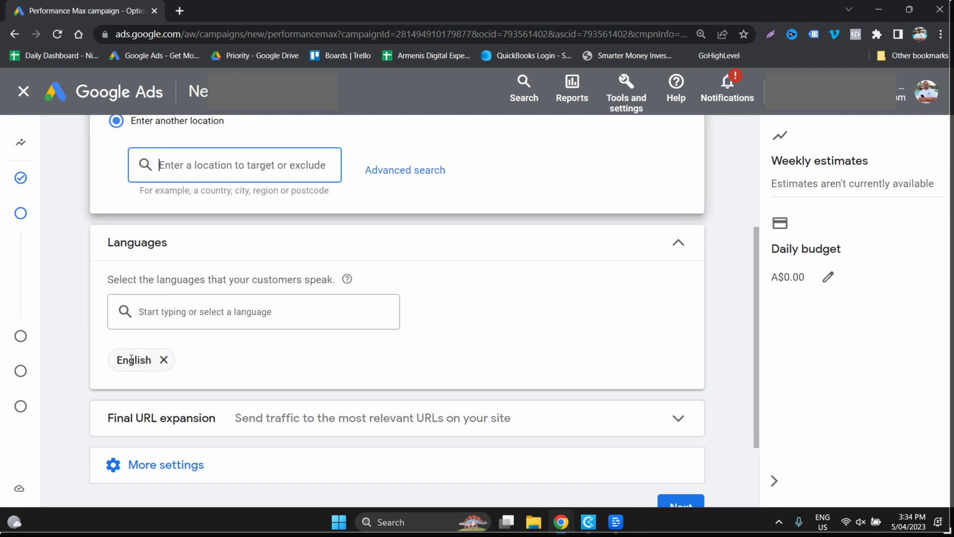
{"action": "left_click", "coordinate": [285, 433]}
{"action": "scroll", "coordinate": [442, 409], "scroll_direction": "down", "scroll_amount": 4}
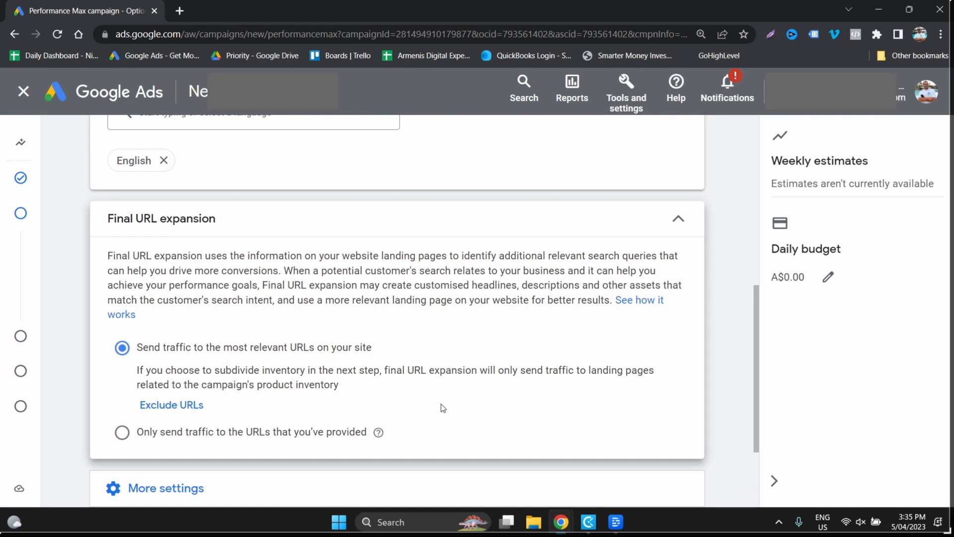
- Reveal the additional campaign settings for ad schedule, dates and URL options, and proceed to the asset group
{"action": "scroll", "coordinate": [440, 403], "scroll_direction": "down", "scroll_amount": 3}
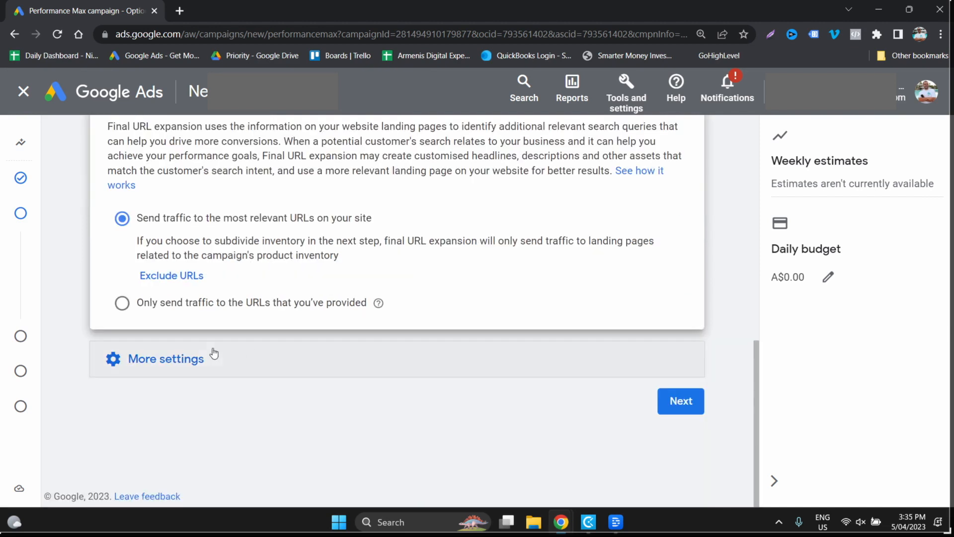
{"action": "left_click", "coordinate": [213, 354]}
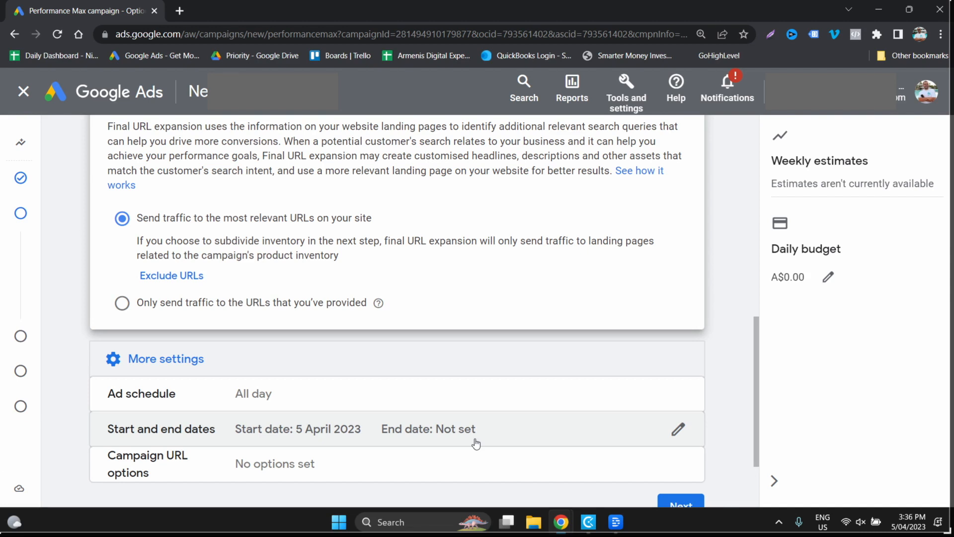
{"action": "scroll", "coordinate": [476, 444], "scroll_direction": "down", "scroll_amount": 2}
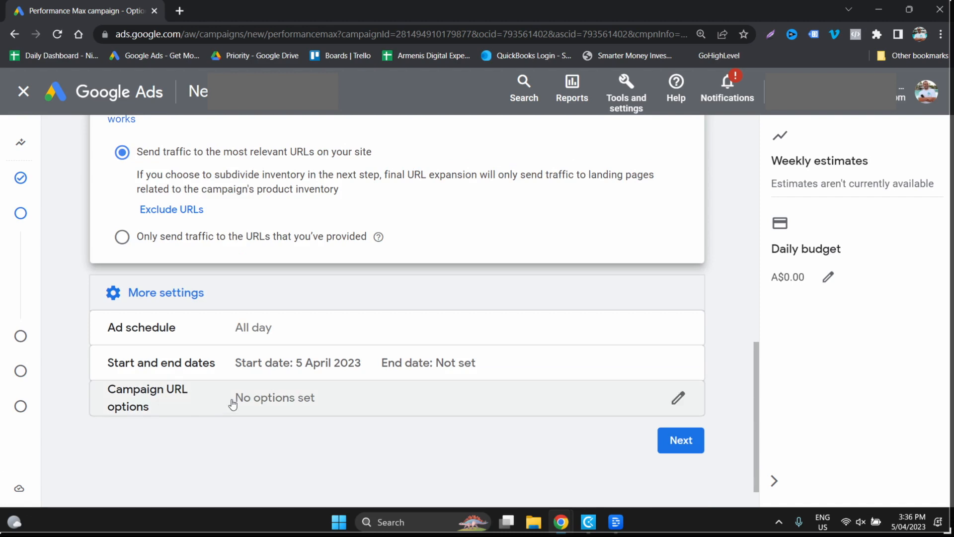
{"action": "left_click", "coordinate": [682, 439]}
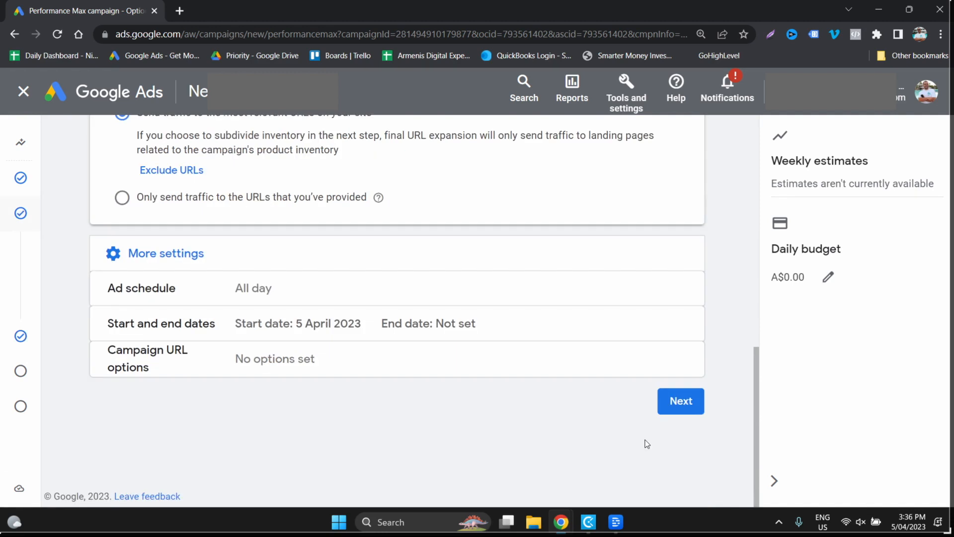
{"action": "left_click", "coordinate": [674, 405]}
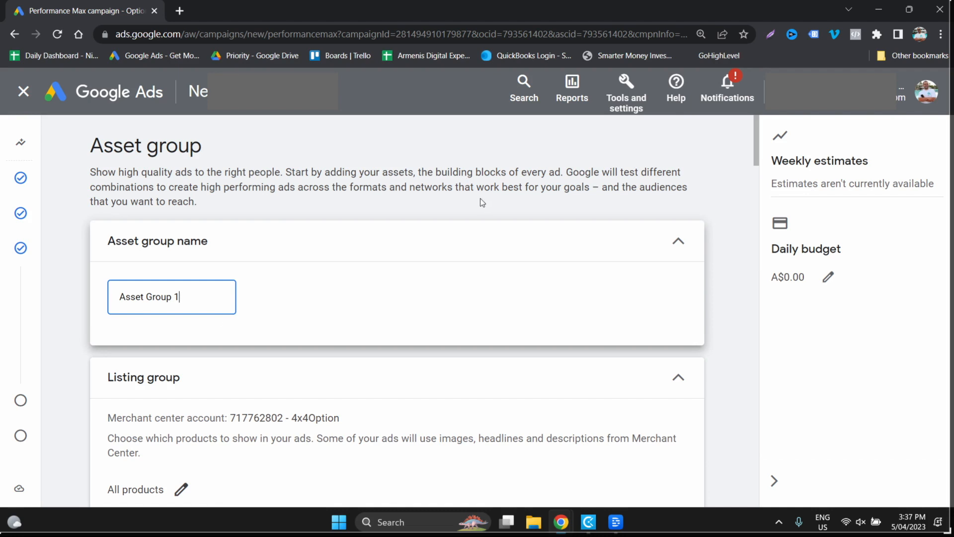
- Name the asset group "All Products (Audience Name)"
{"action": "triple_click", "coordinate": [159, 295]}
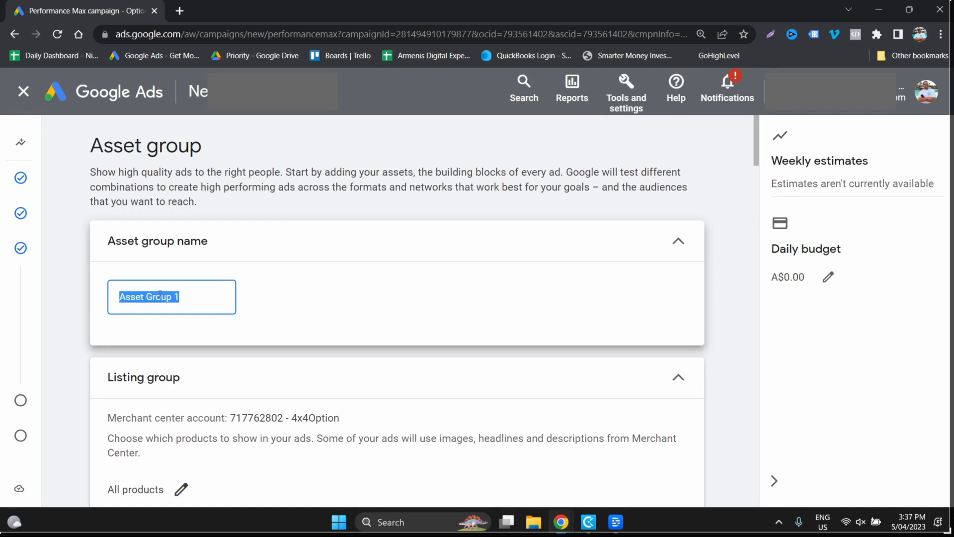
{"action": "type", "text": "All Products"}
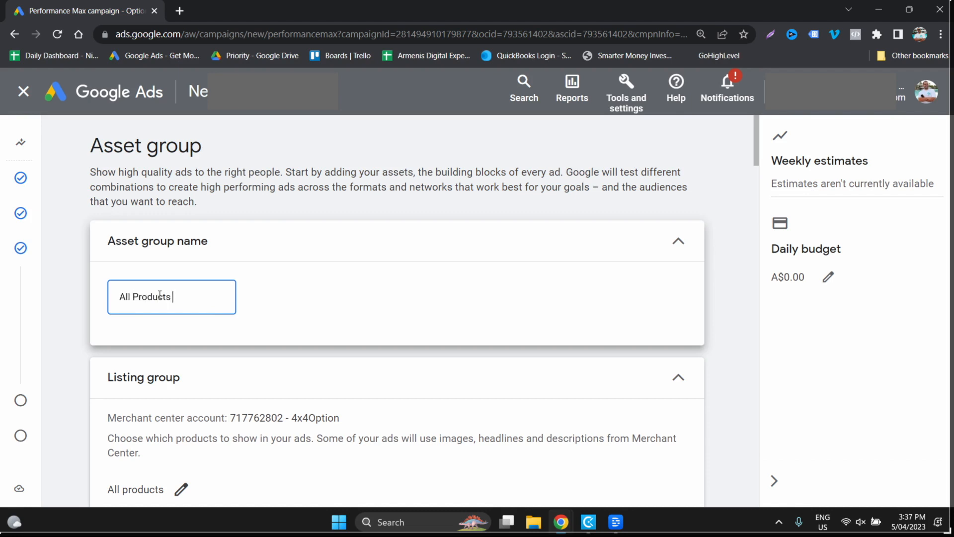
{"action": "type", "text": " (Aus"}
{"action": "type", "text": "ien"}
{"action": "type", "text": "ce Name)"}
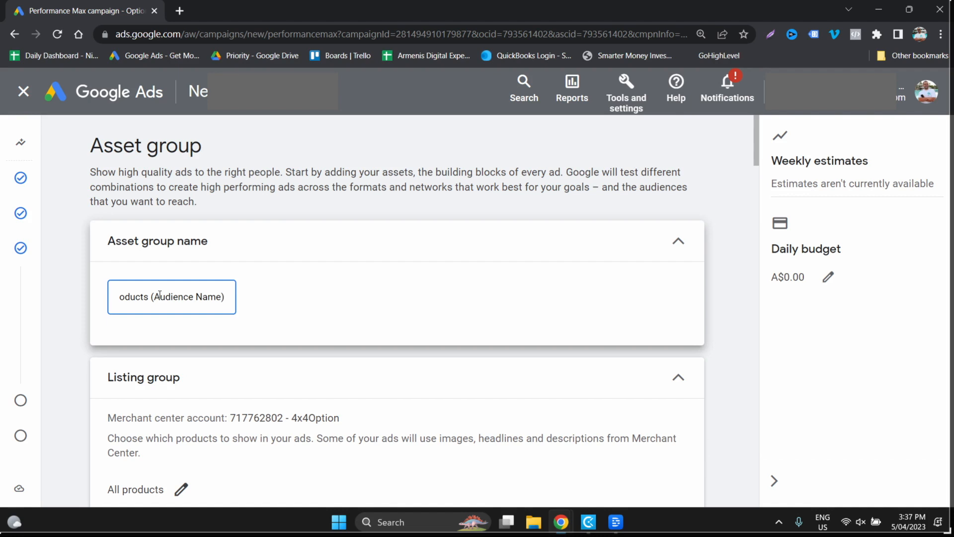
- Examine the criteria for selecting specific products in the listing group, including custom labels, and save it with all products used
{"action": "scroll", "coordinate": [396, 376], "scroll_direction": "down", "scroll_amount": 1}
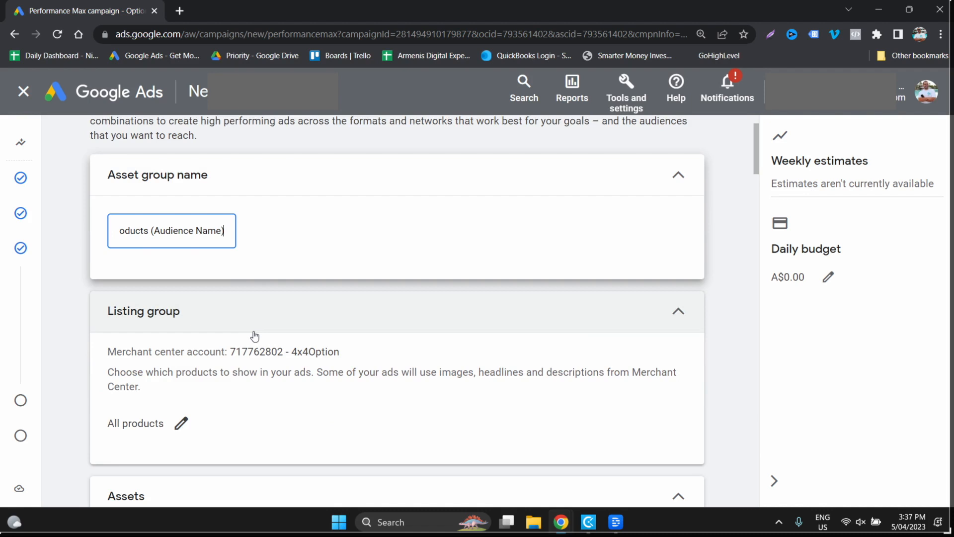
{"action": "left_click", "coordinate": [181, 424]}
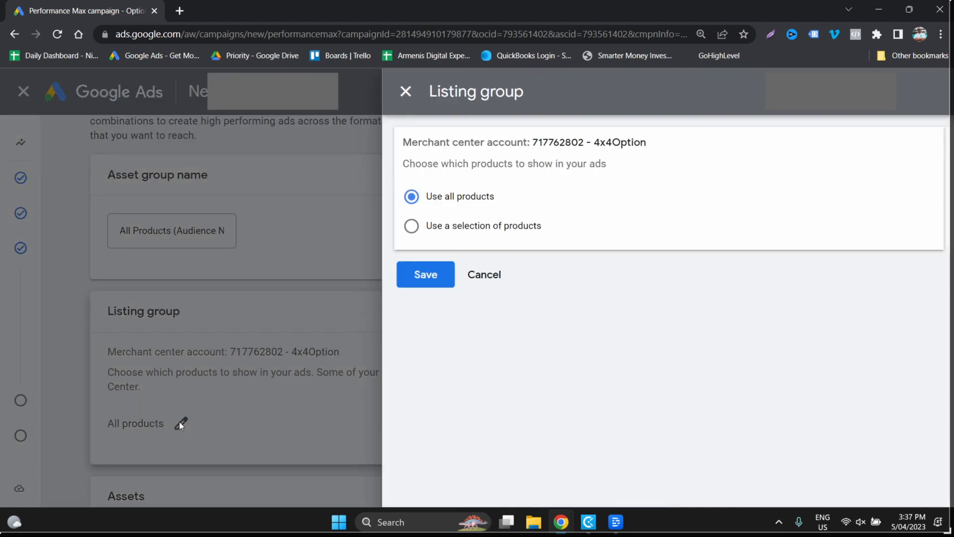
{"action": "left_click", "coordinate": [435, 229]}
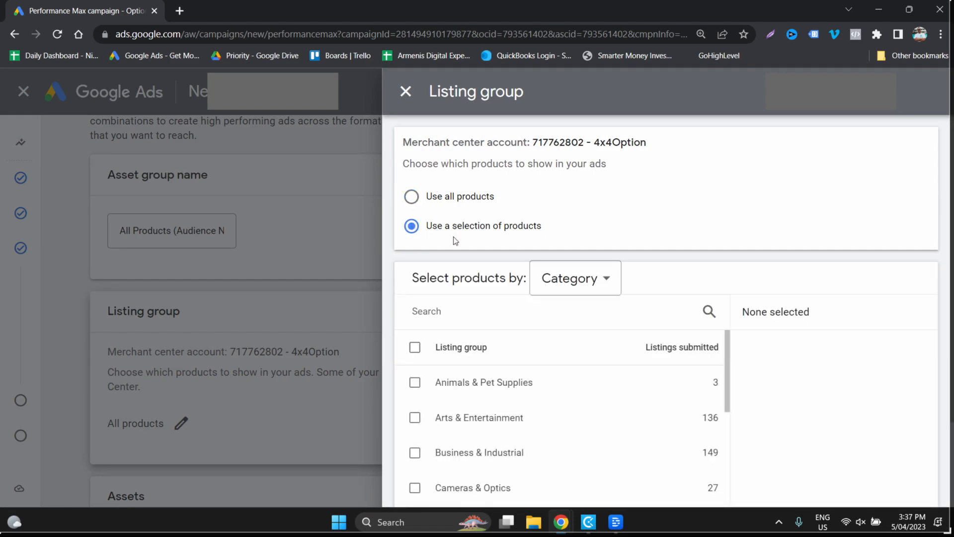
{"action": "left_click", "coordinate": [567, 290]}
{"action": "mouse_move", "coordinate": [605, 482]}
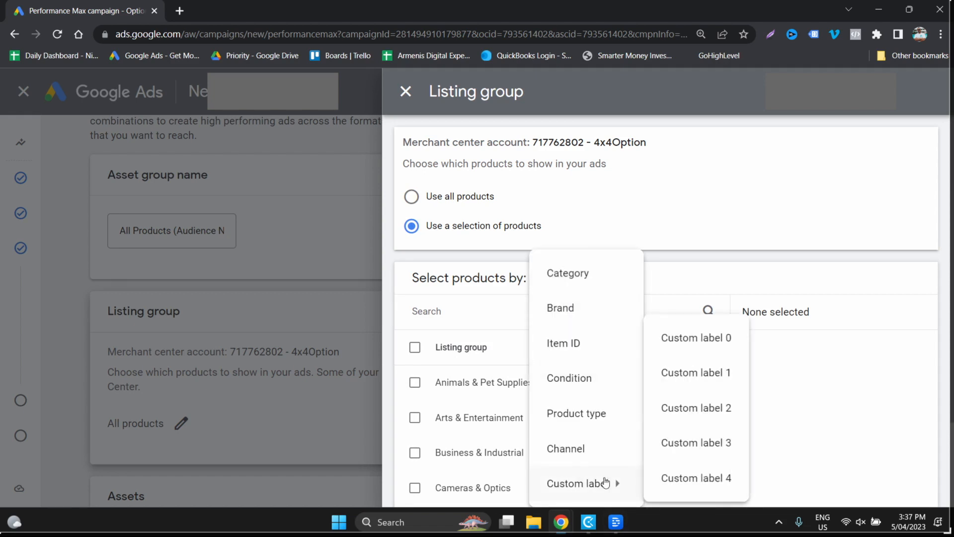
{"action": "left_click", "coordinate": [768, 249]}
{"action": "scroll", "coordinate": [767, 249], "scroll_direction": "down", "scroll_amount": 2}
{"action": "scroll", "coordinate": [768, 250], "scroll_direction": "up", "scroll_amount": 2}
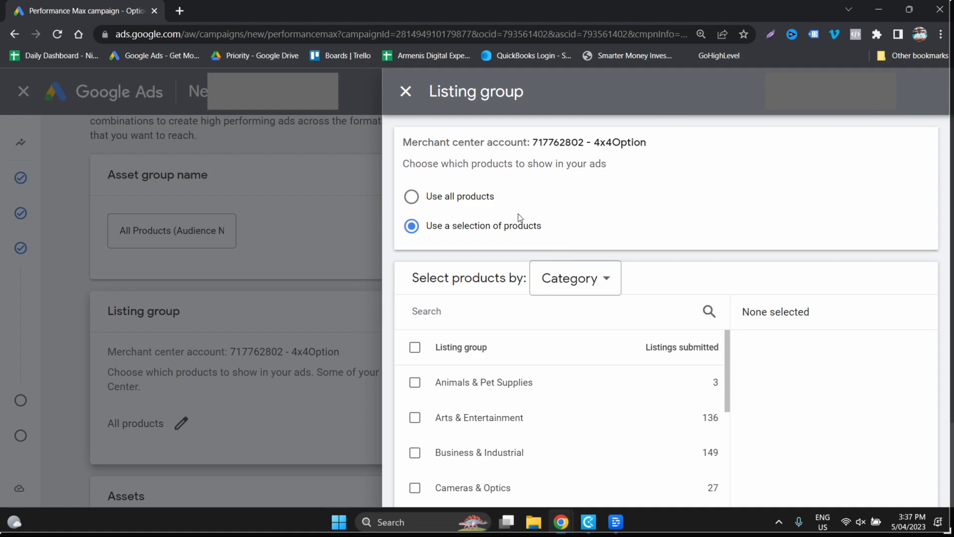
{"action": "left_click", "coordinate": [481, 199]}
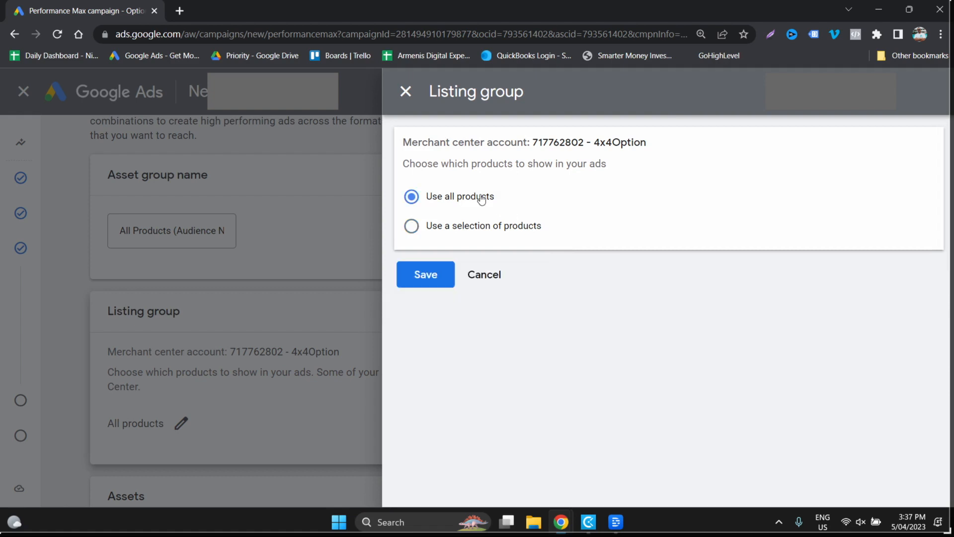
{"action": "left_click", "coordinate": [429, 281]}
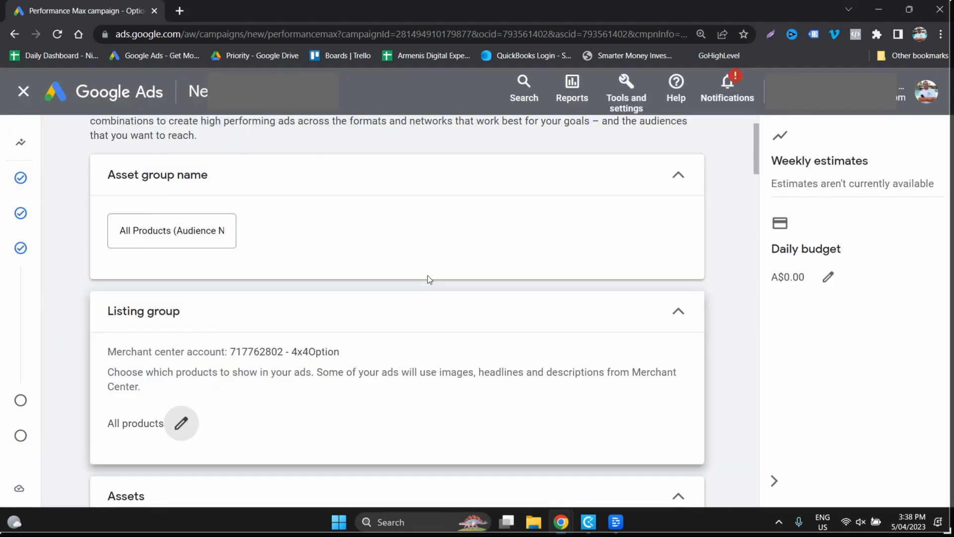
- Preview the YouTube and Gmail ad formats in the asset group's Assets section
{"action": "scroll", "coordinate": [430, 279], "scroll_direction": "down", "scroll_amount": 3}
{"action": "scroll", "coordinate": [429, 279], "scroll_direction": "down", "scroll_amount": 4}
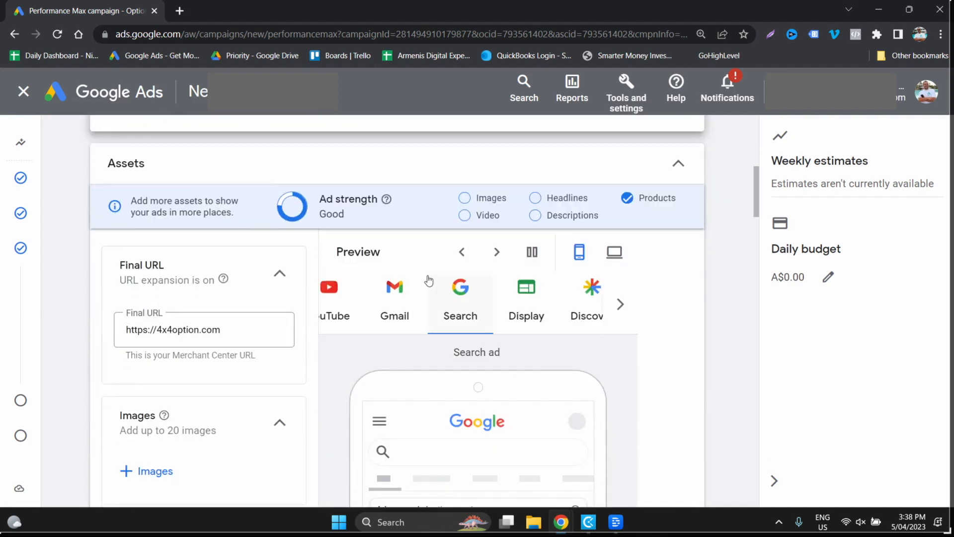
{"action": "left_click", "coordinate": [348, 303]}
{"action": "scroll", "coordinate": [376, 249], "scroll_direction": "down", "scroll_amount": 1}
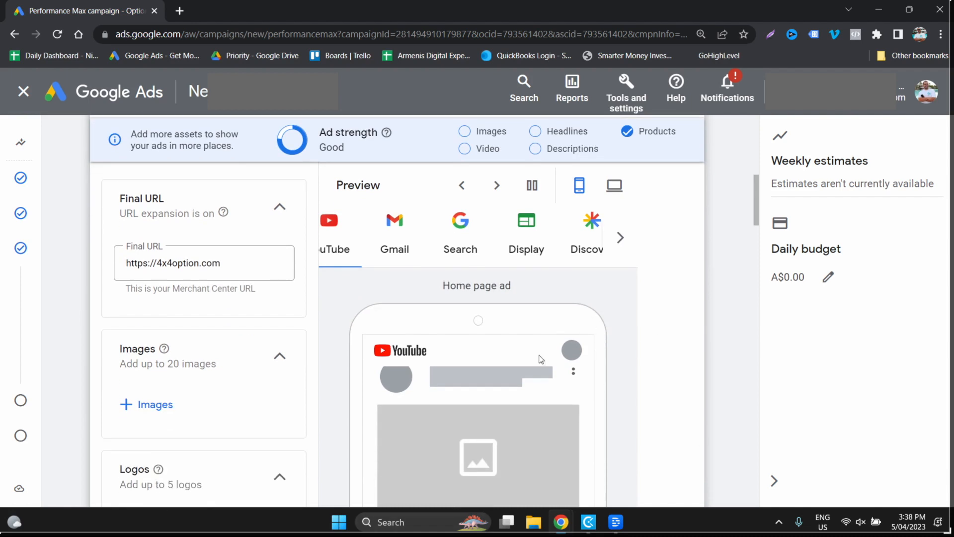
{"action": "left_click", "coordinate": [425, 243]}
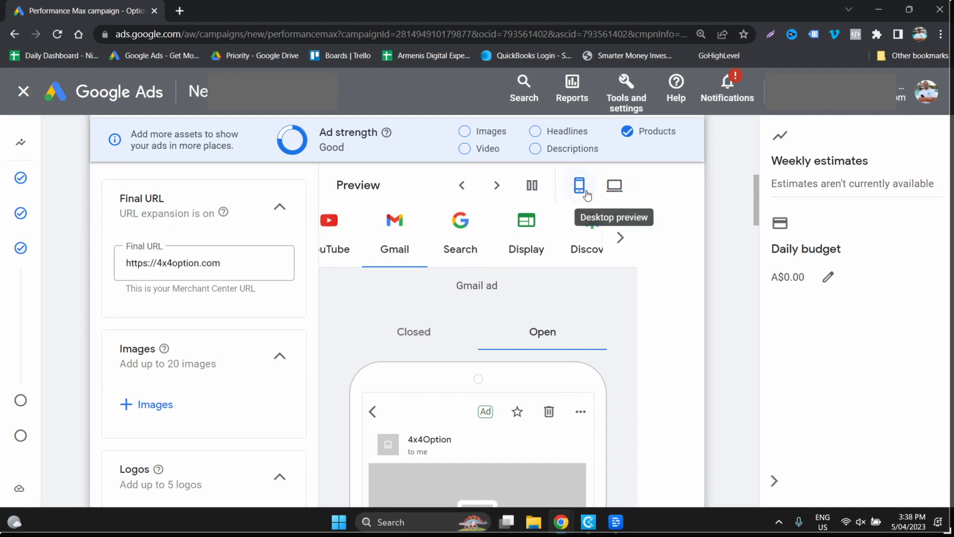
- Keep the Merchant Center final URL and select the first three recommended website images for the asset group
{"action": "scroll", "coordinate": [292, 301], "scroll_direction": "up", "scroll_amount": 3}
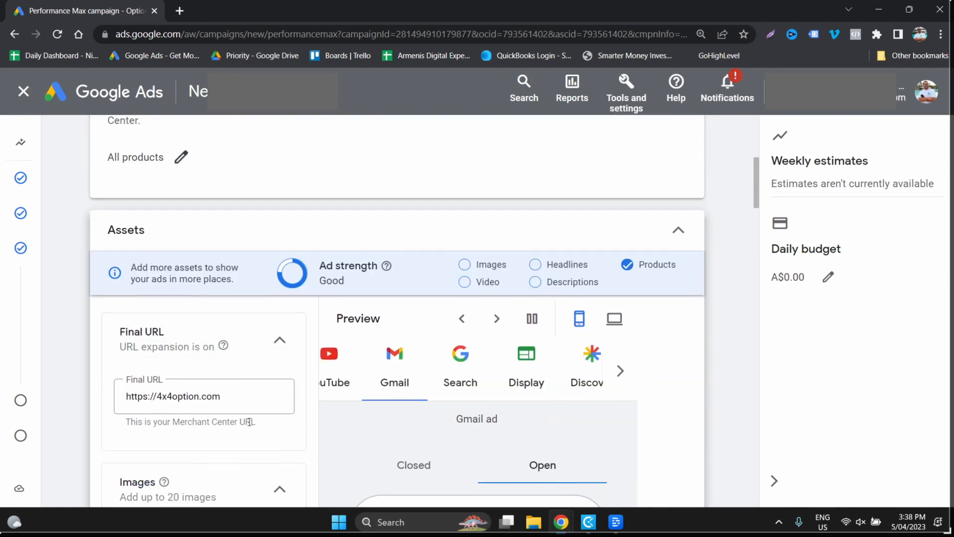
{"action": "left_click", "coordinate": [232, 399]}
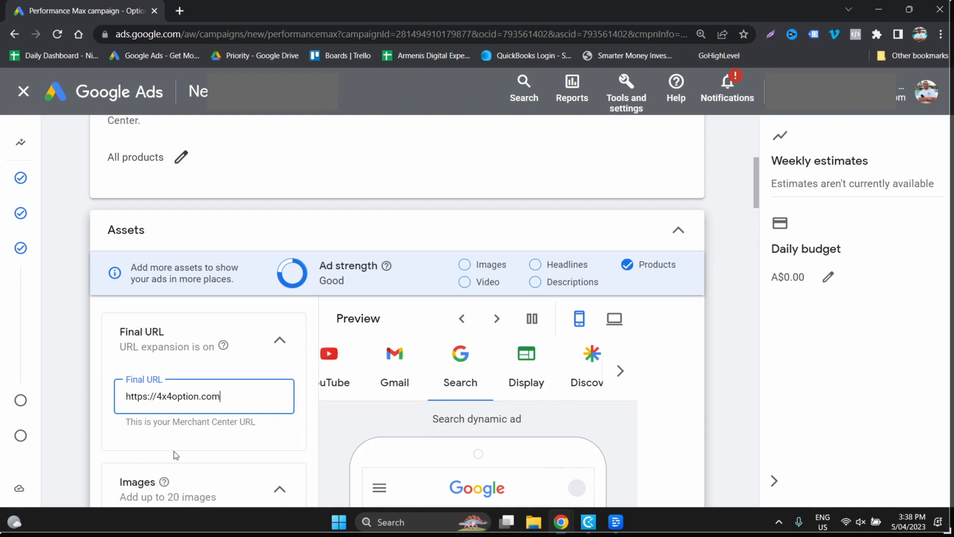
{"action": "scroll", "coordinate": [176, 455], "scroll_direction": "down", "scroll_amount": 1}
{"action": "scroll", "coordinate": [173, 456], "scroll_direction": "down", "scroll_amount": 2}
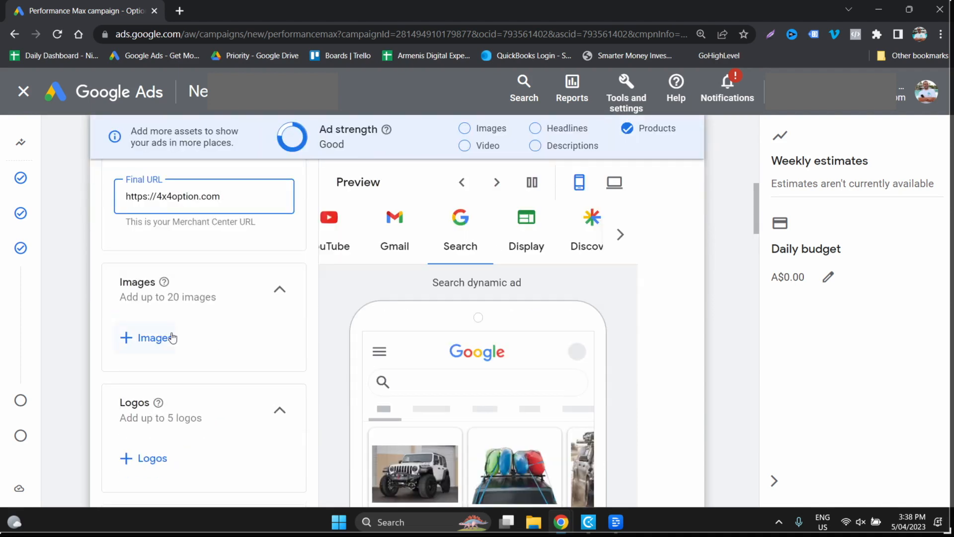
{"action": "left_click", "coordinate": [136, 350]}
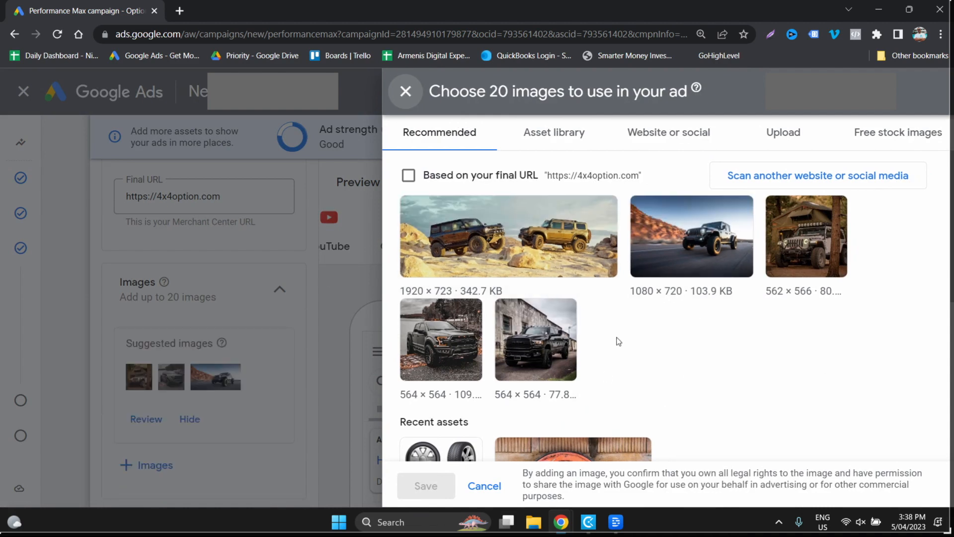
{"action": "scroll", "coordinate": [618, 341], "scroll_direction": "down", "scroll_amount": 3}
{"action": "scroll", "coordinate": [618, 341], "scroll_direction": "up", "scroll_amount": 3}
{"action": "left_click", "coordinate": [415, 213]}
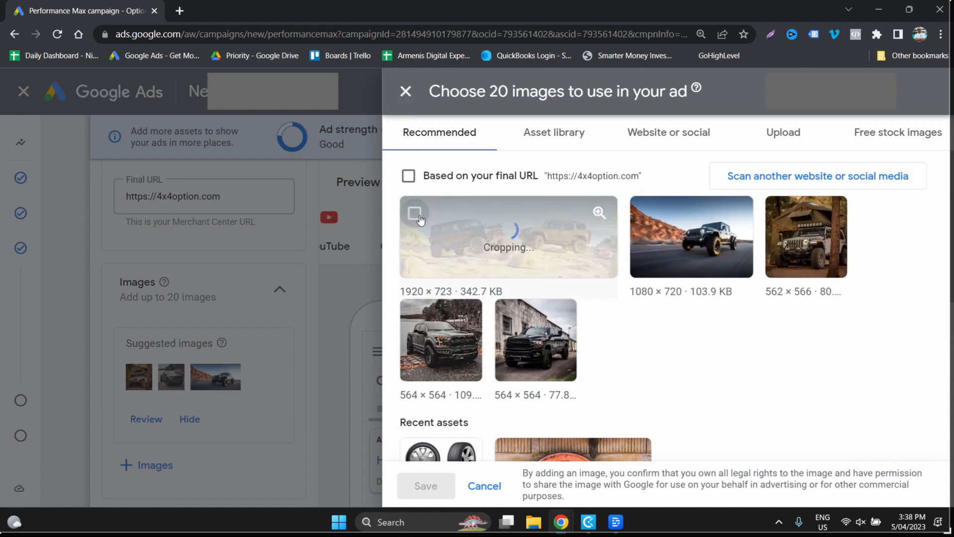
{"action": "left_click", "coordinate": [686, 232]}
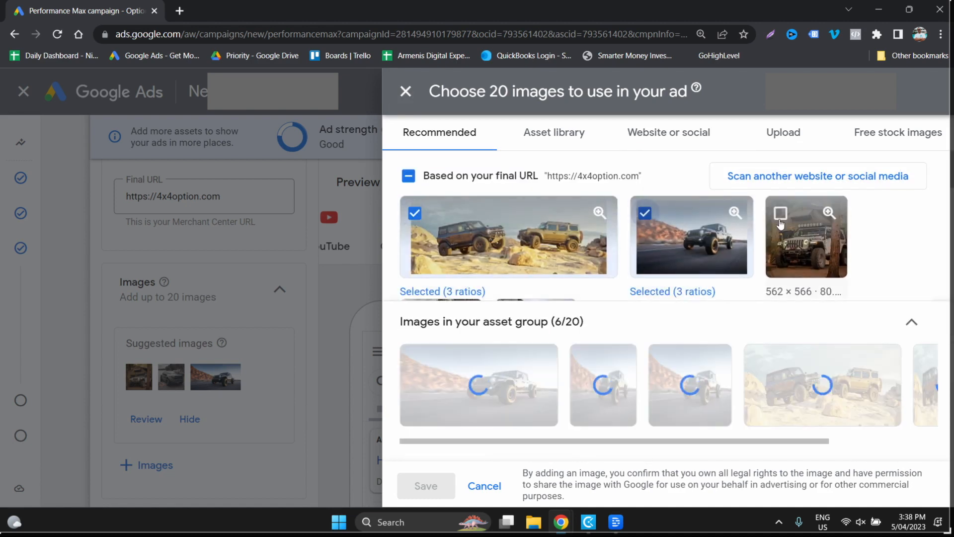
{"action": "left_click", "coordinate": [780, 216]}
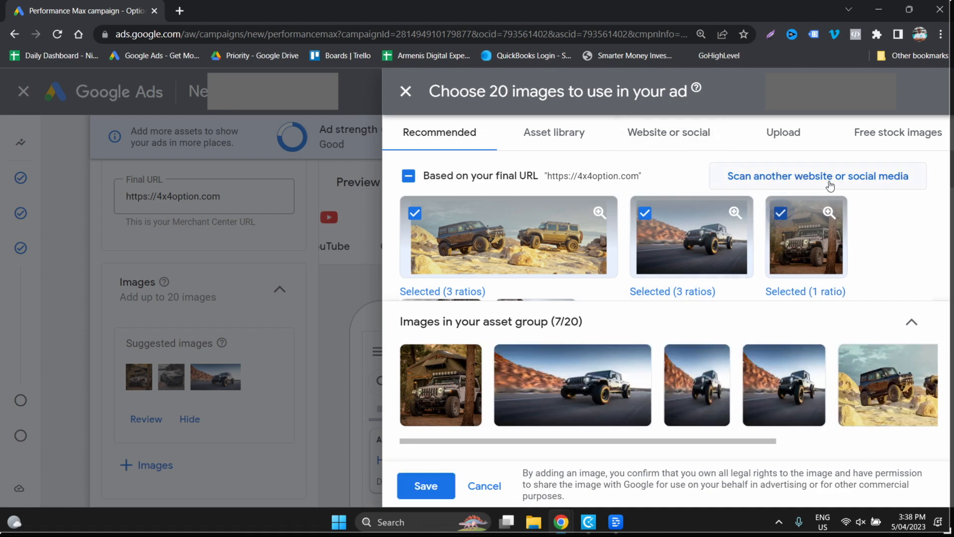
{"action": "left_click", "coordinate": [650, 144]}
{"action": "scroll", "coordinate": [623, 243], "scroll_direction": "down", "scroll_amount": 4}
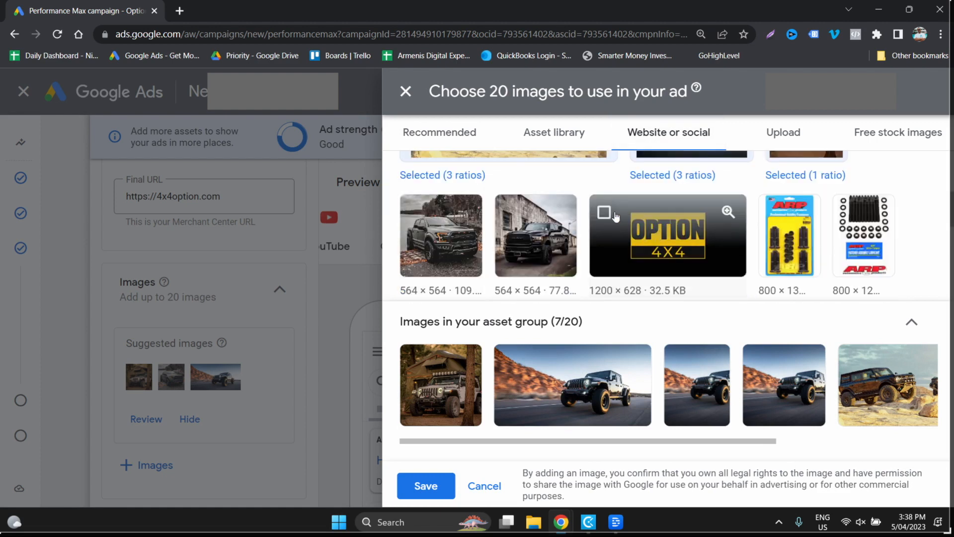
{"action": "scroll", "coordinate": [616, 216], "scroll_direction": "up", "scroll_amount": 1}
{"action": "scroll", "coordinate": [597, 223], "scroll_direction": "down", "scroll_amount": 4}
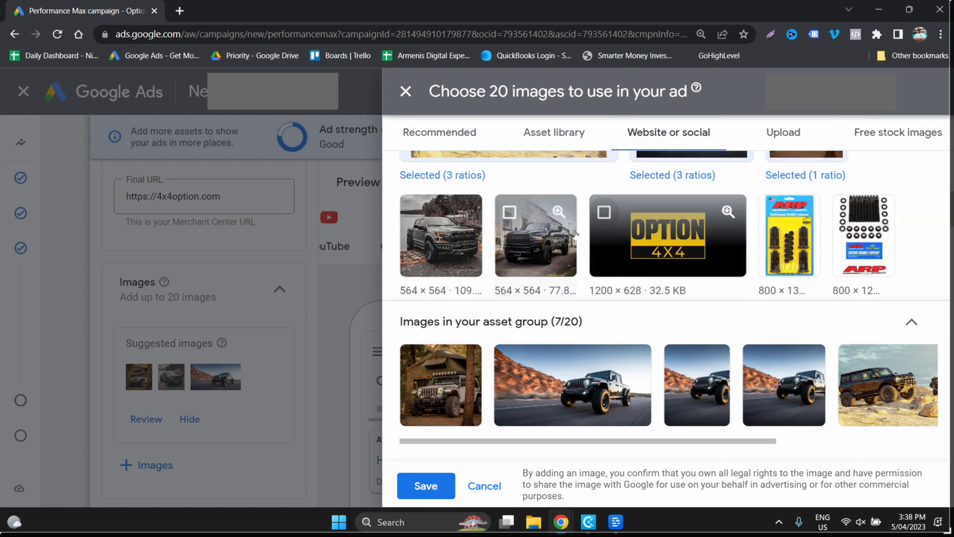
{"action": "scroll", "coordinate": [577, 235], "scroll_direction": "up", "scroll_amount": 3}
{"action": "scroll", "coordinate": [577, 235], "scroll_direction": "down", "scroll_amount": 3}
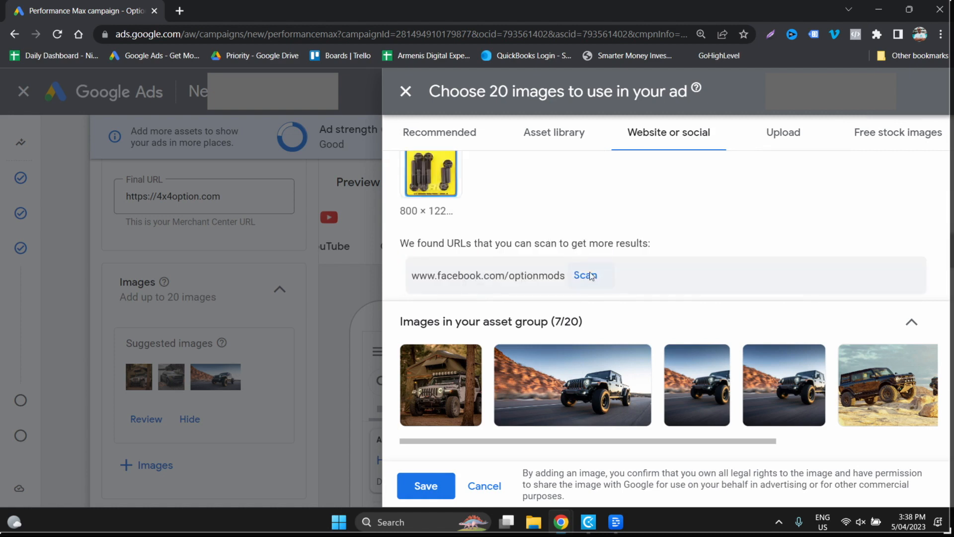
{"action": "left_click", "coordinate": [592, 278]}
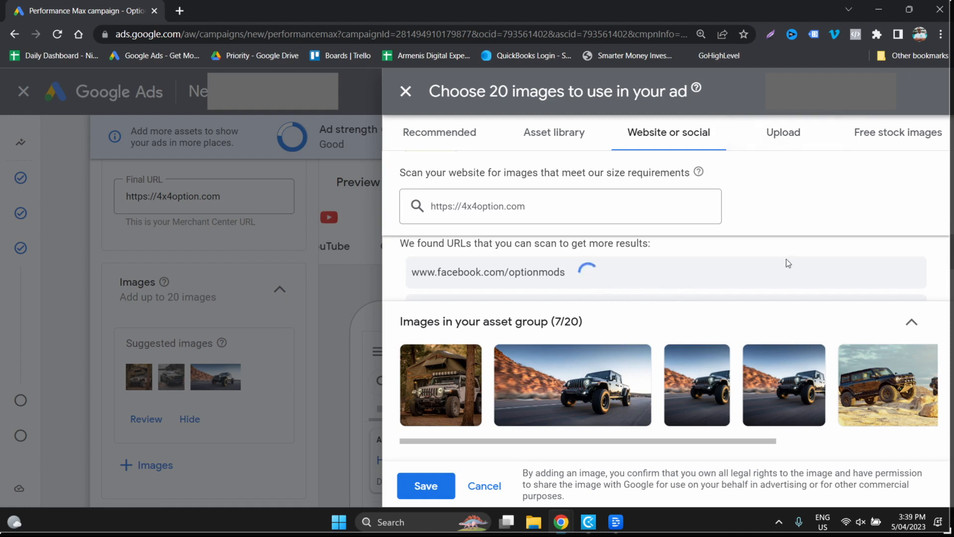
{"action": "scroll", "coordinate": [764, 291], "scroll_direction": "up", "scroll_amount": 10}
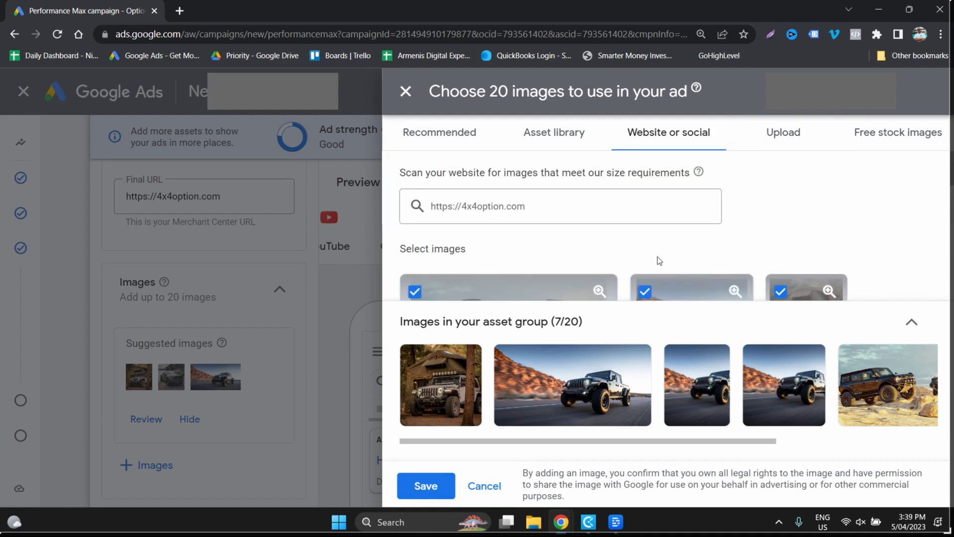
- Check the asset library for images to use in the asset group
{"action": "left_click", "coordinate": [543, 141]}
{"action": "scroll", "coordinate": [644, 239], "scroll_direction": "down", "scroll_amount": 1}
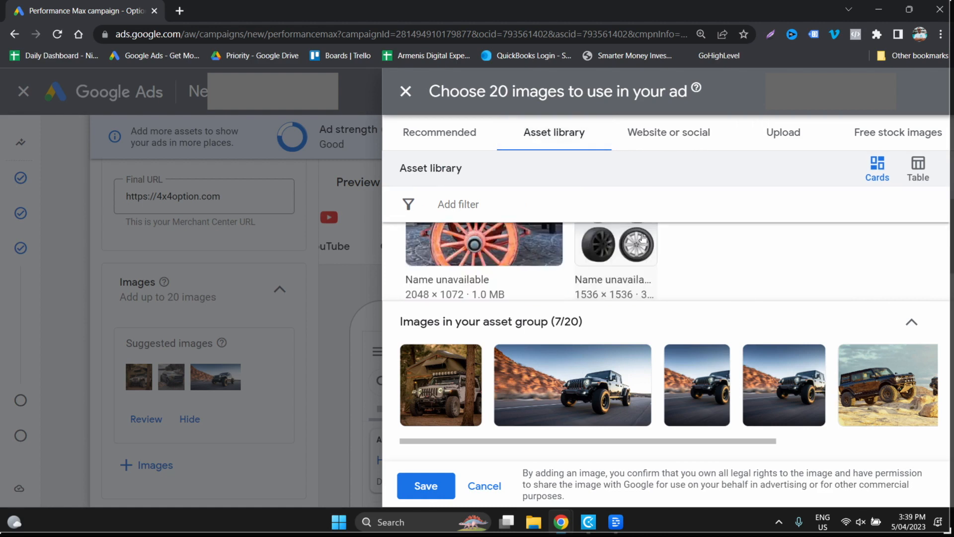
{"action": "scroll", "coordinate": [643, 238], "scroll_direction": "up", "scroll_amount": 1}
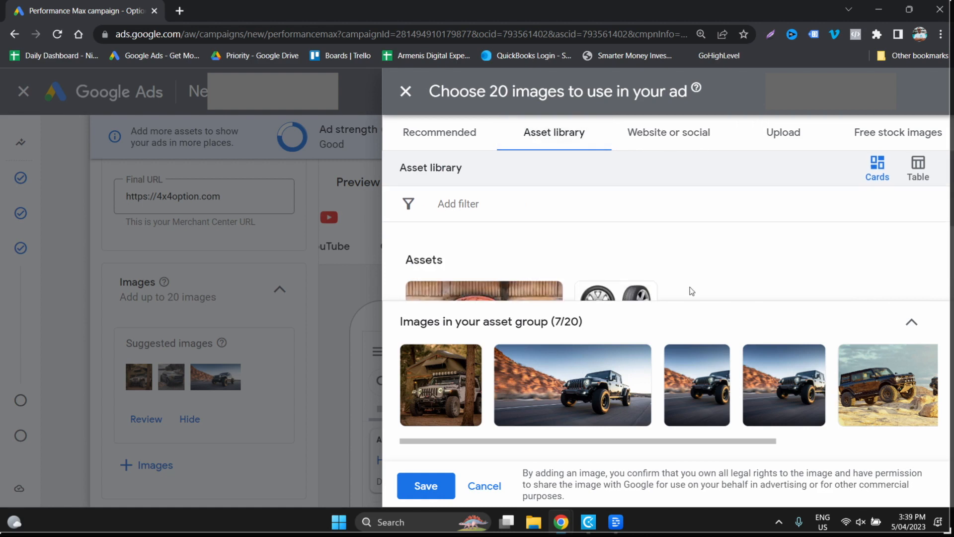
- Add the two 564 × 564 black pickup truck images from the website results to the asset group's image selection
{"action": "left_click", "coordinate": [670, 135]}
{"action": "scroll", "coordinate": [660, 239], "scroll_direction": "down", "scroll_amount": 3}
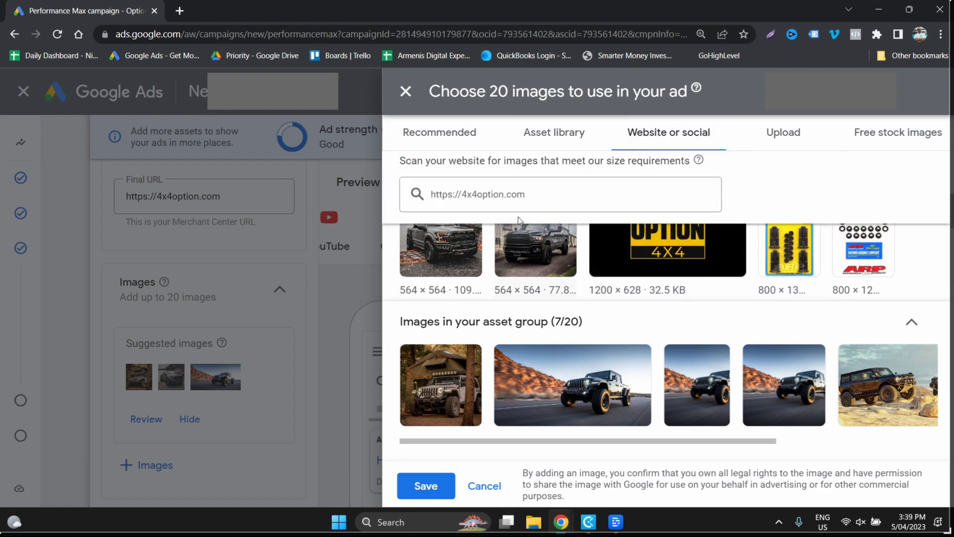
{"action": "left_click", "coordinate": [527, 234]}
{"action": "scroll", "coordinate": [571, 239], "scroll_direction": "up", "scroll_amount": 3}
{"action": "scroll", "coordinate": [497, 239], "scroll_direction": "down", "scroll_amount": 3}
{"action": "left_click", "coordinate": [417, 231]}
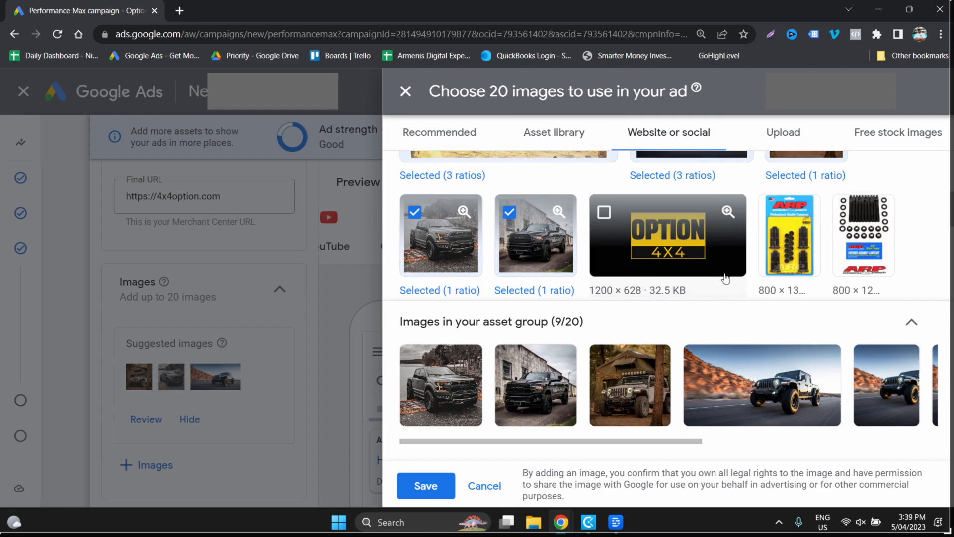
{"action": "scroll", "coordinate": [726, 279], "scroll_direction": "up", "scroll_amount": 1}
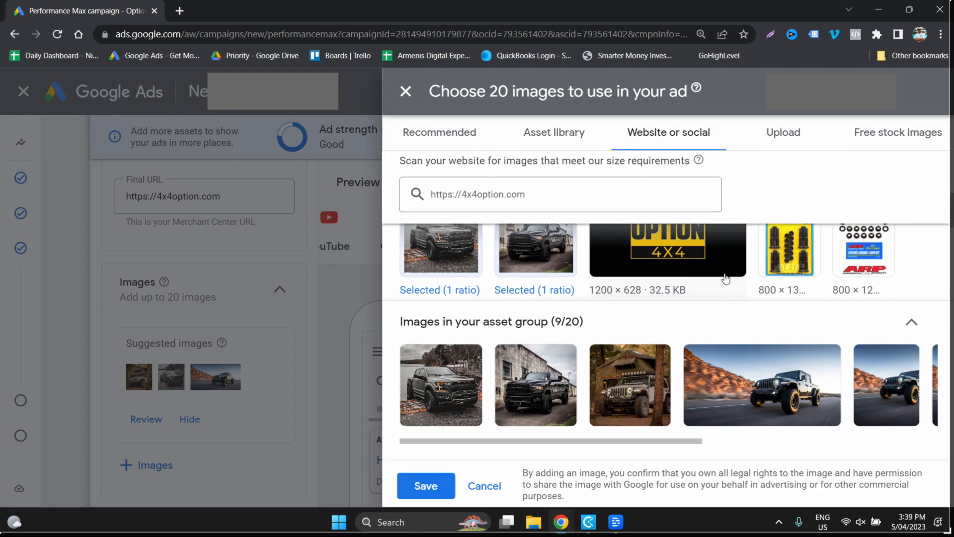
{"action": "scroll", "coordinate": [727, 279], "scroll_direction": "down", "scroll_amount": 1}
{"action": "scroll", "coordinate": [726, 279], "scroll_direction": "up", "scroll_amount": 1}
{"action": "scroll", "coordinate": [726, 279], "scroll_direction": "down", "scroll_amount": 1}
{"action": "scroll", "coordinate": [726, 279], "scroll_direction": "up", "scroll_amount": 1}
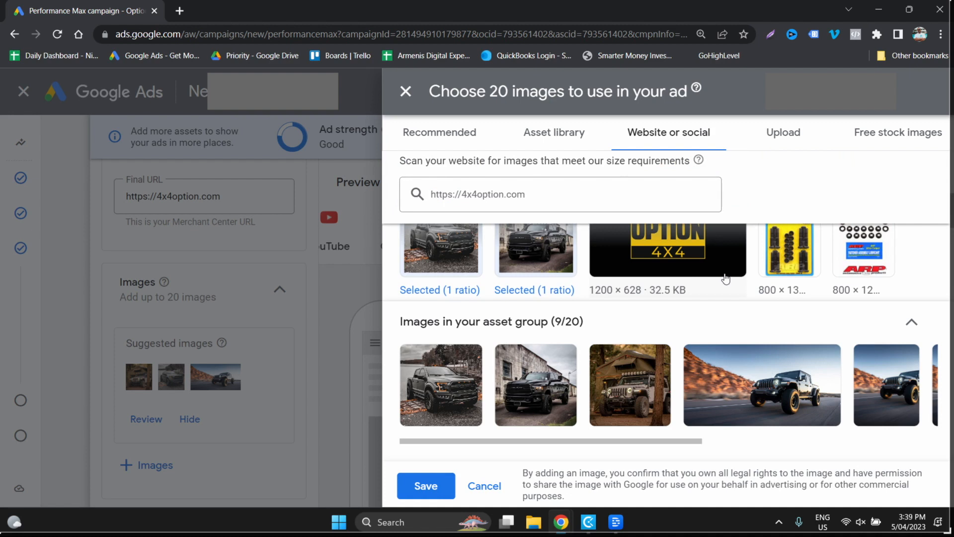
{"action": "scroll", "coordinate": [726, 279], "scroll_direction": "down", "scroll_amount": 1}
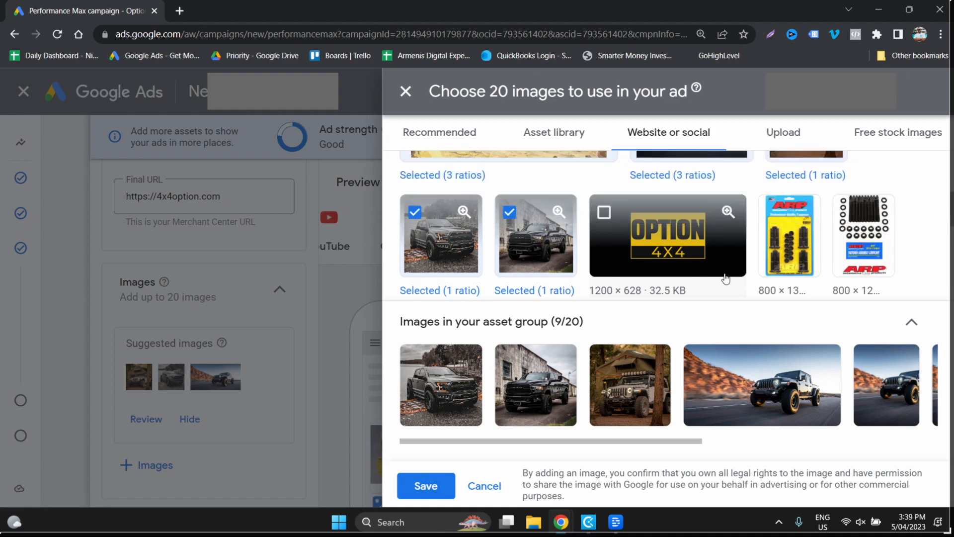
{"action": "scroll", "coordinate": [726, 278], "scroll_direction": "up", "scroll_amount": 1}
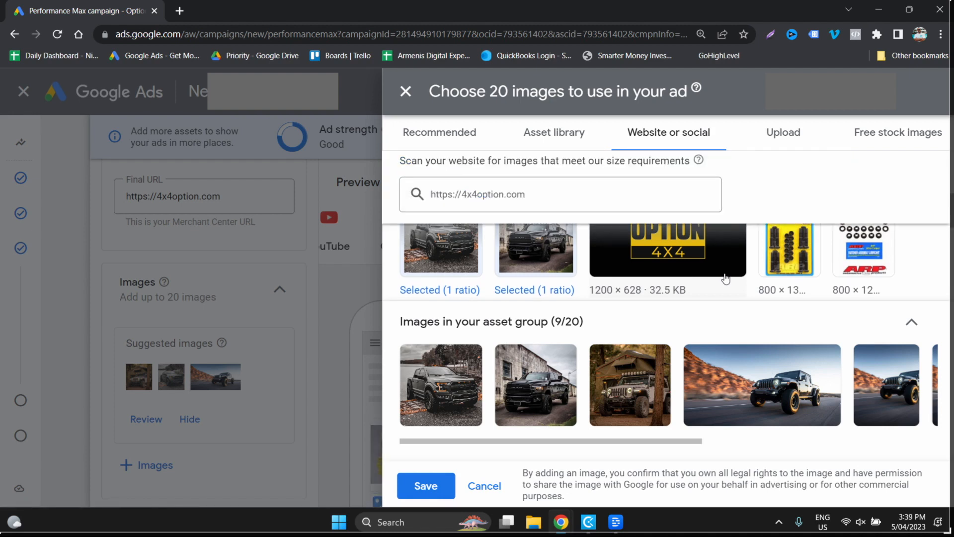
{"action": "scroll", "coordinate": [726, 279], "scroll_direction": "down", "scroll_amount": 1}
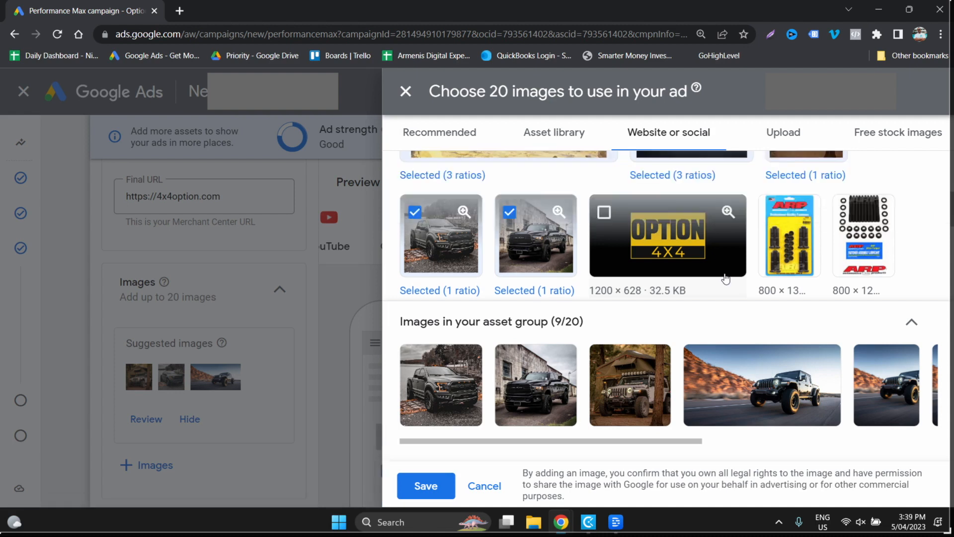
{"action": "scroll", "coordinate": [726, 278], "scroll_direction": "up", "scroll_amount": 1}
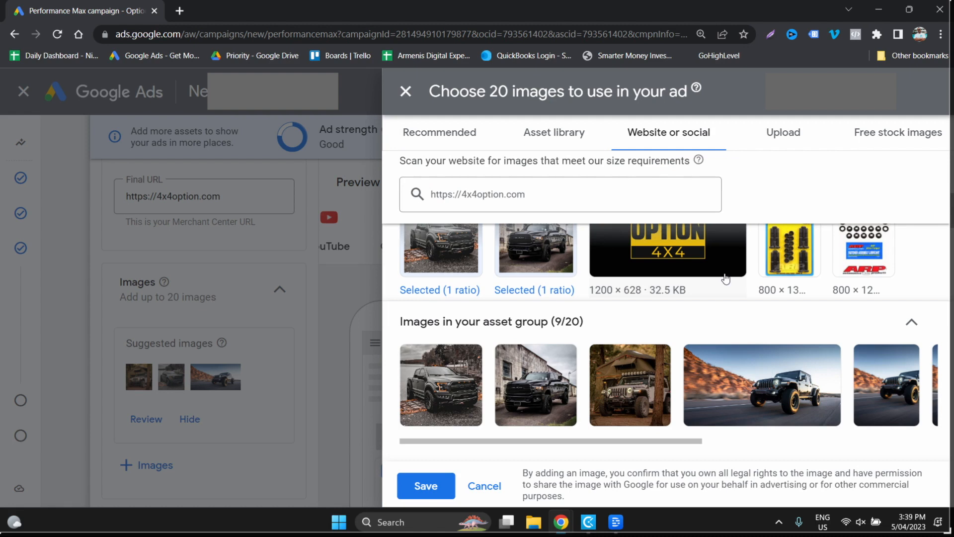
- Look over the remaining website images and save the nine selected images to the asset group
{"action": "scroll", "coordinate": [726, 279], "scroll_direction": "down", "scroll_amount": 1}
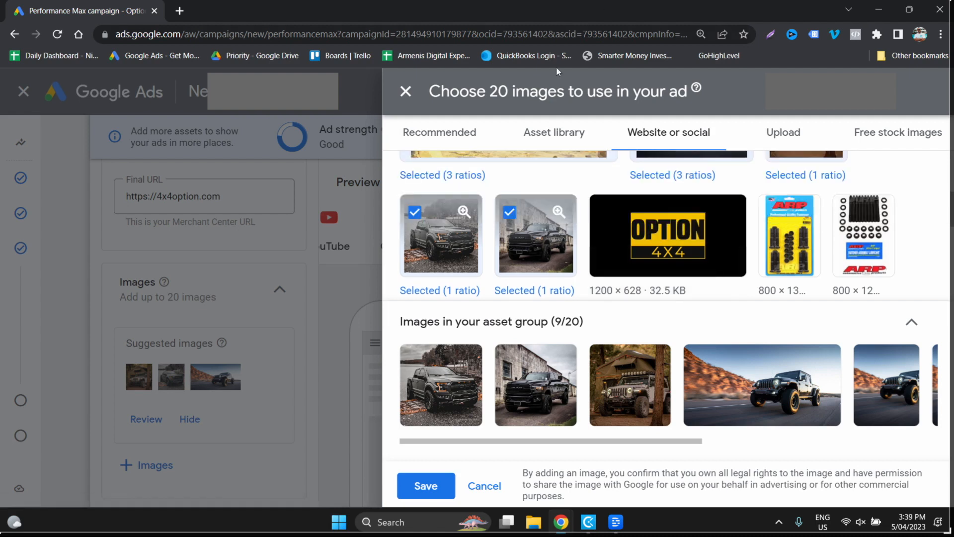
{"action": "scroll", "coordinate": [581, 204], "scroll_direction": "up", "scroll_amount": 1}
{"action": "left_click", "coordinate": [436, 130]}
{"action": "left_click", "coordinate": [773, 182]}
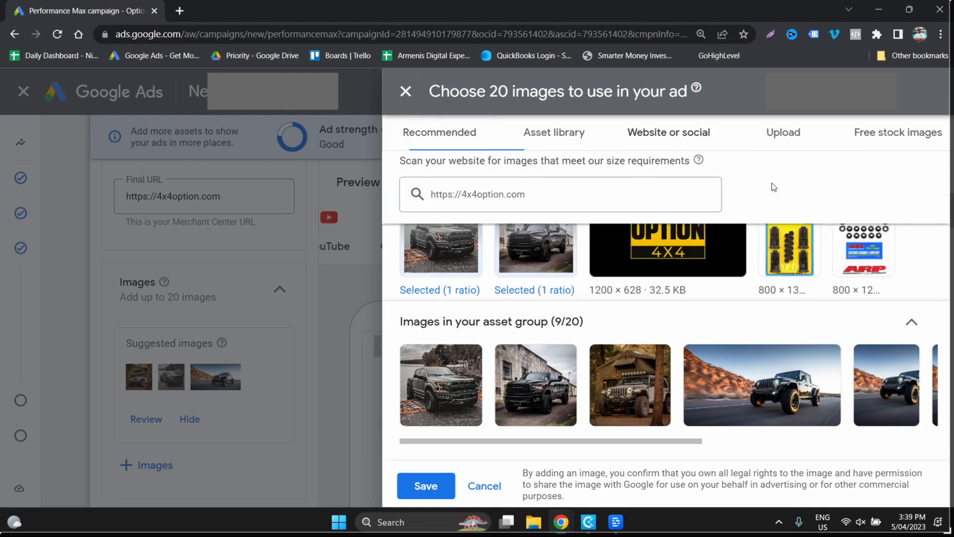
{"action": "scroll", "coordinate": [684, 264], "scroll_direction": "down", "scroll_amount": 1}
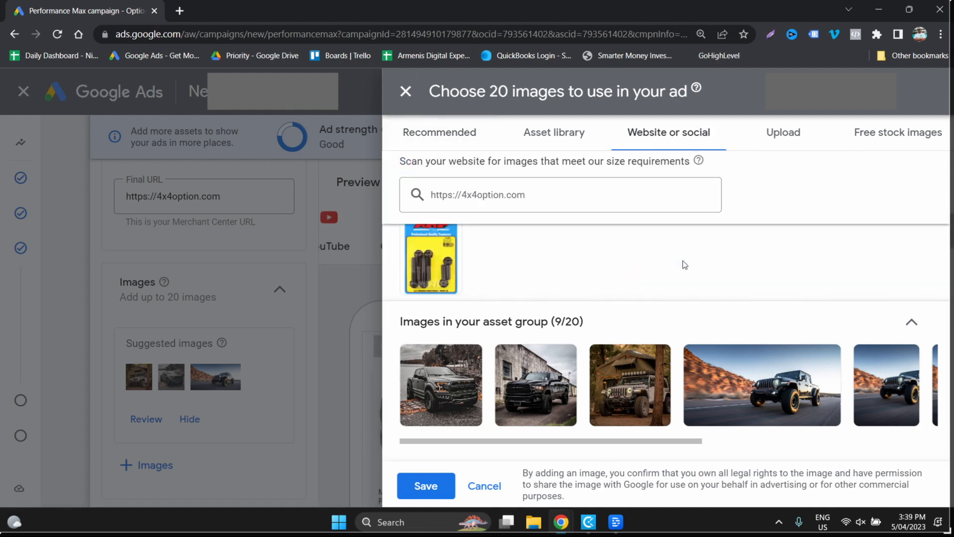
{"action": "scroll", "coordinate": [684, 265], "scroll_direction": "up", "scroll_amount": 2}
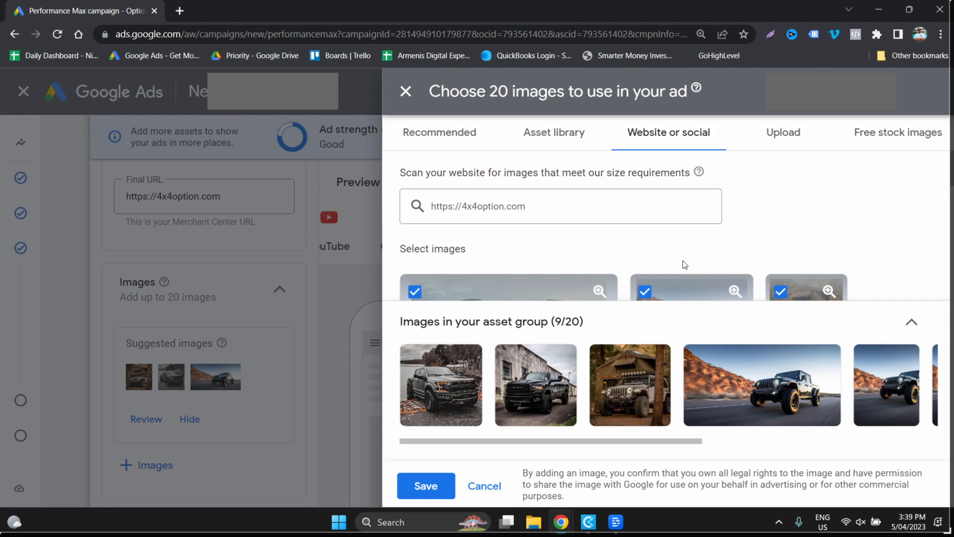
{"action": "left_click", "coordinate": [425, 486]}
- Preview the Discover ad in desktop and mobile formats, and look over the asset group's remaining text, business name and sitelink fields
{"action": "scroll", "coordinate": [575, 393], "scroll_direction": "down", "scroll_amount": 1}
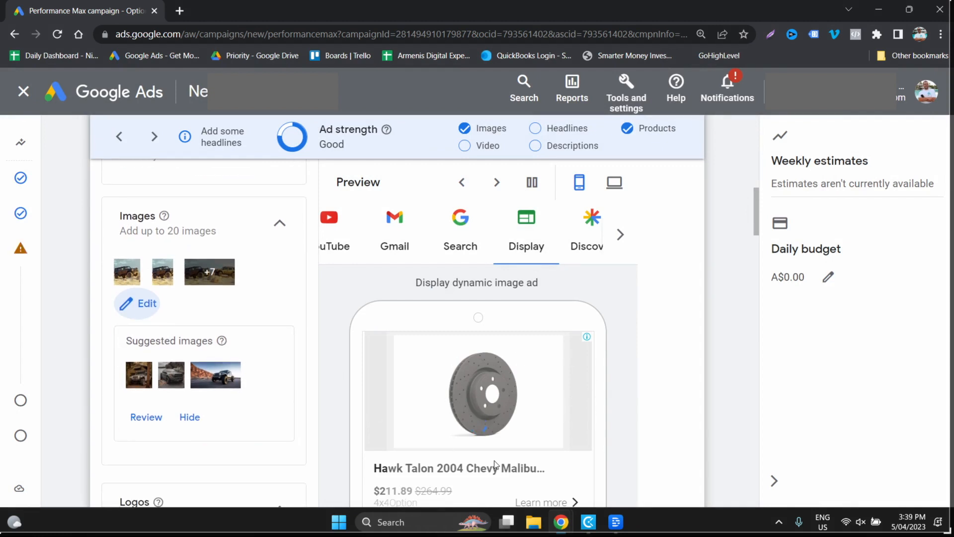
{"action": "scroll", "coordinate": [470, 431], "scroll_direction": "down", "scroll_amount": 1}
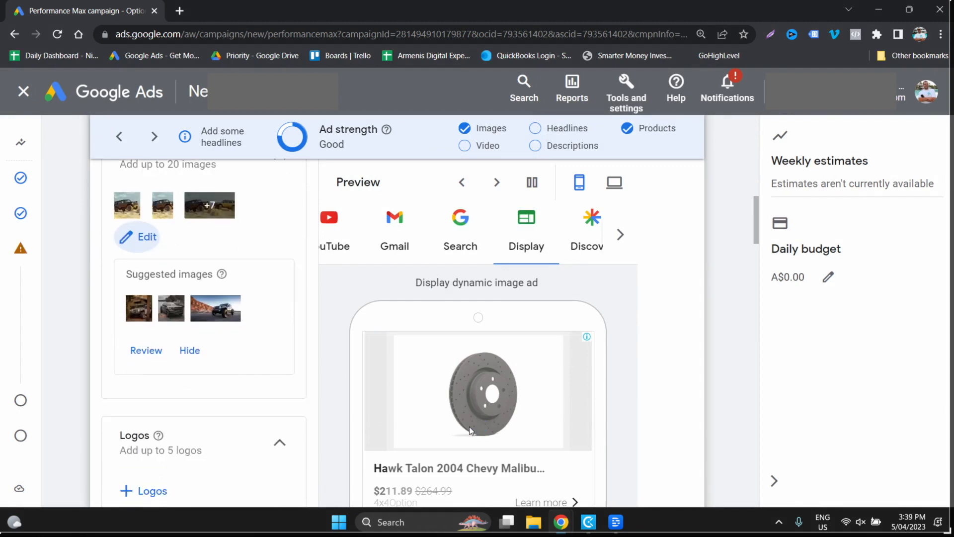
{"action": "left_click", "coordinate": [569, 239]}
{"action": "scroll", "coordinate": [584, 240], "scroll_direction": "down", "scroll_amount": 1}
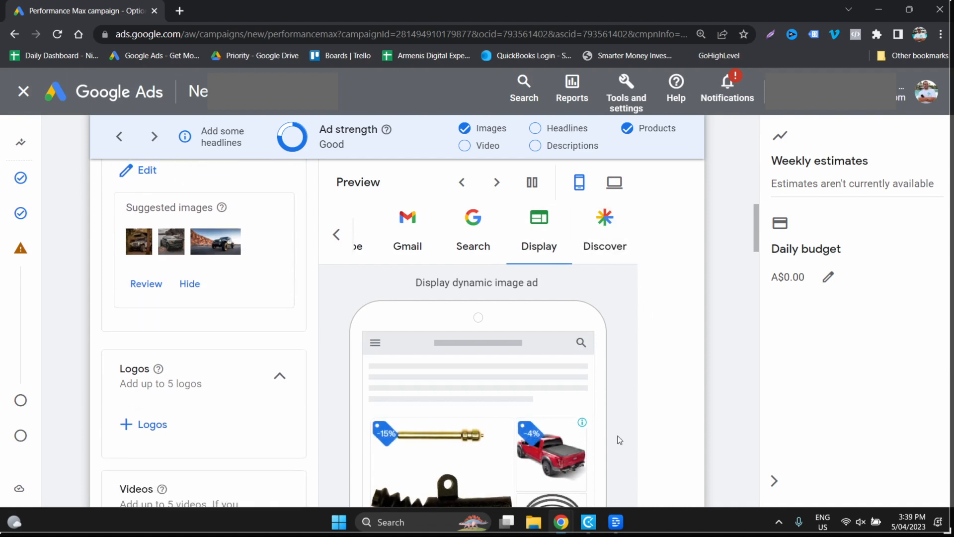
{"action": "left_click", "coordinate": [594, 238]}
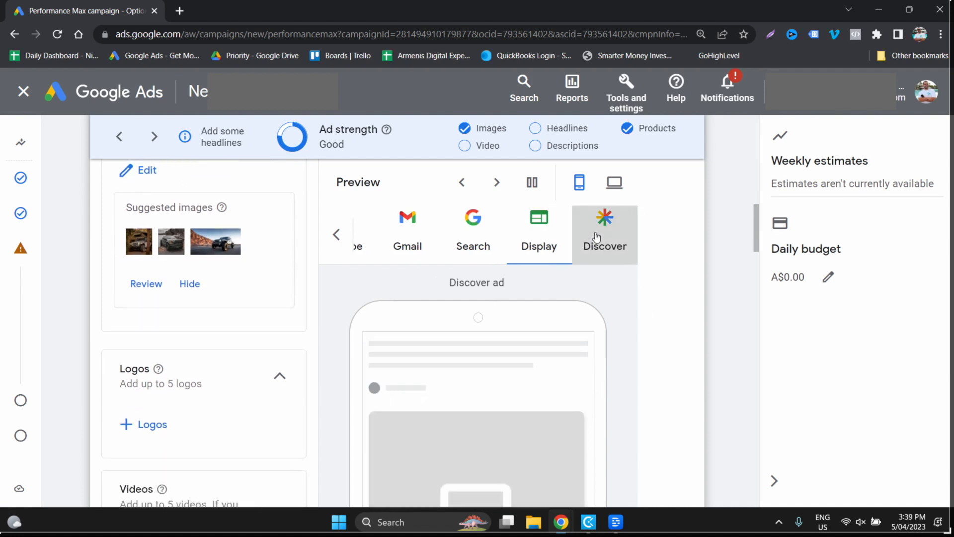
{"action": "left_click", "coordinate": [615, 182]}
{"action": "left_click", "coordinate": [579, 183]}
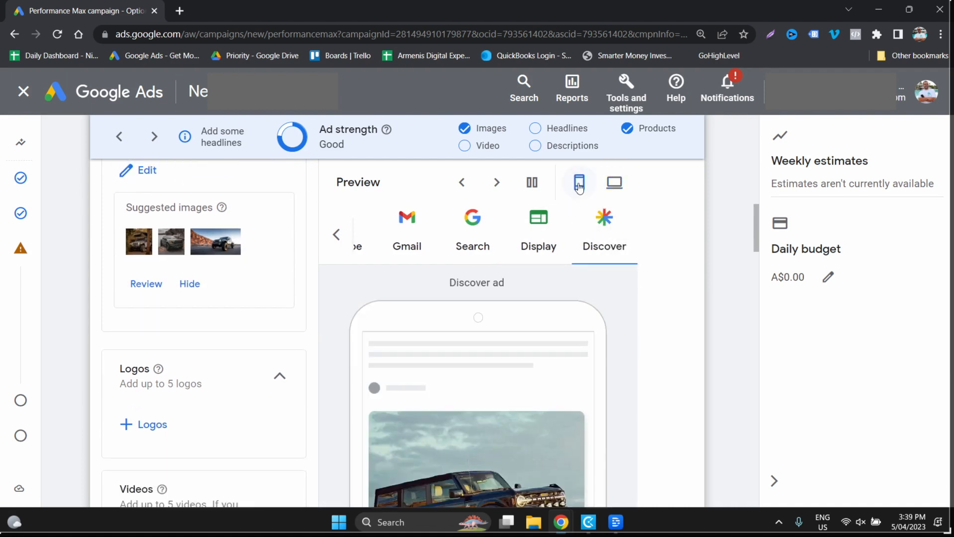
{"action": "scroll", "coordinate": [551, 466], "scroll_direction": "down", "scroll_amount": 6}
{"action": "scroll", "coordinate": [551, 462], "scroll_direction": "down", "scroll_amount": 15}
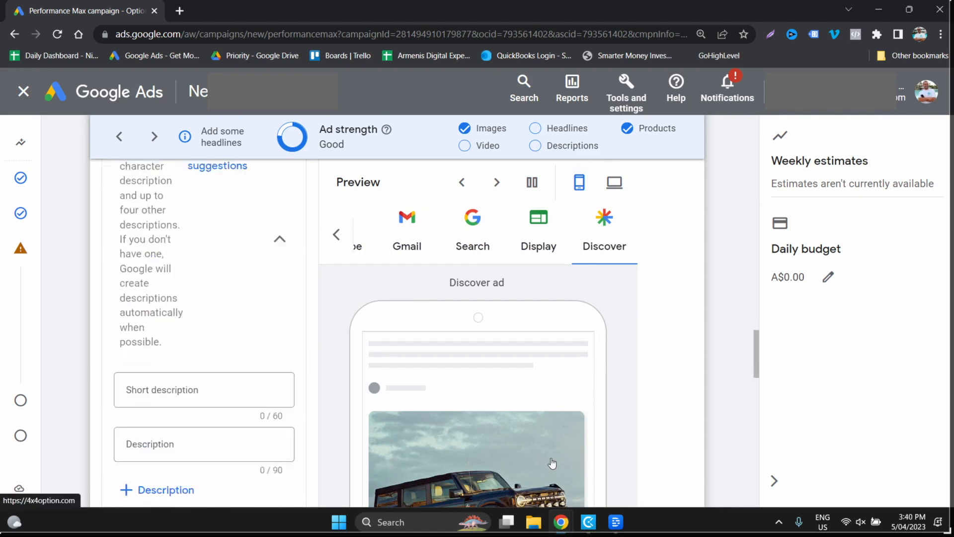
{"action": "scroll", "coordinate": [547, 448], "scroll_direction": "up", "scroll_amount": 8}
{"action": "scroll", "coordinate": [536, 411], "scroll_direction": "down", "scroll_amount": 1}
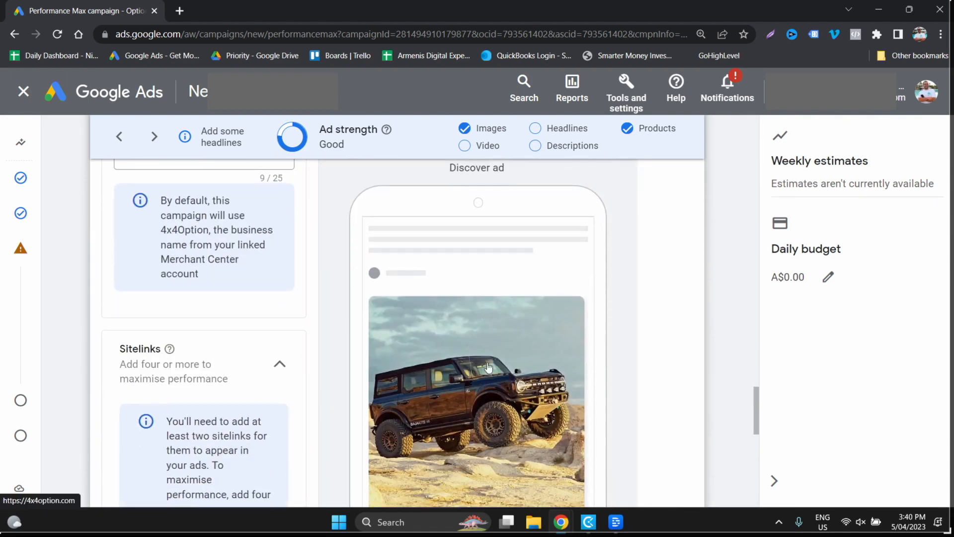
{"action": "scroll", "coordinate": [349, 432], "scroll_direction": "up", "scroll_amount": 1}
{"action": "scroll", "coordinate": [317, 428], "scroll_direction": "up", "scroll_amount": 12}
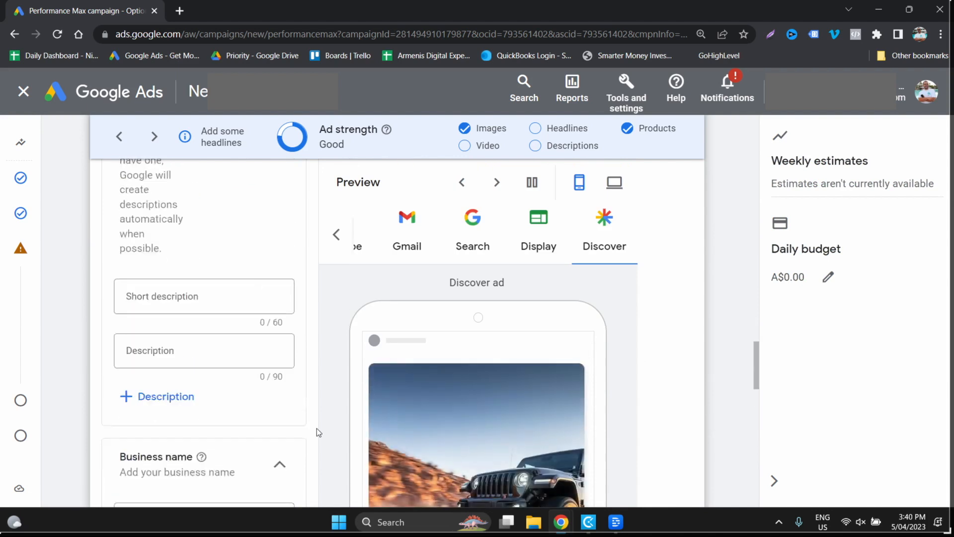
{"action": "scroll", "coordinate": [317, 428], "scroll_direction": "up", "scroll_amount": 6}
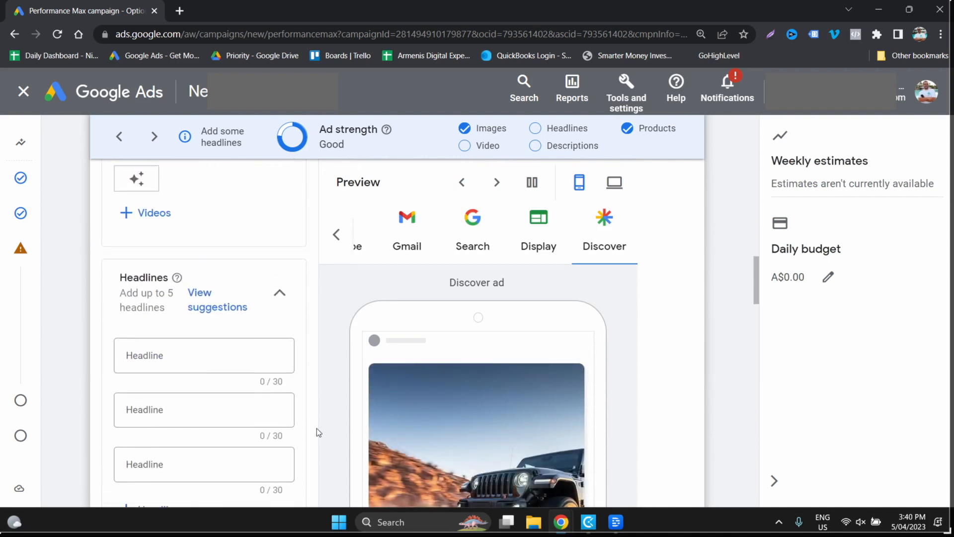
{"action": "scroll", "coordinate": [317, 428], "scroll_direction": "up", "scroll_amount": 5}
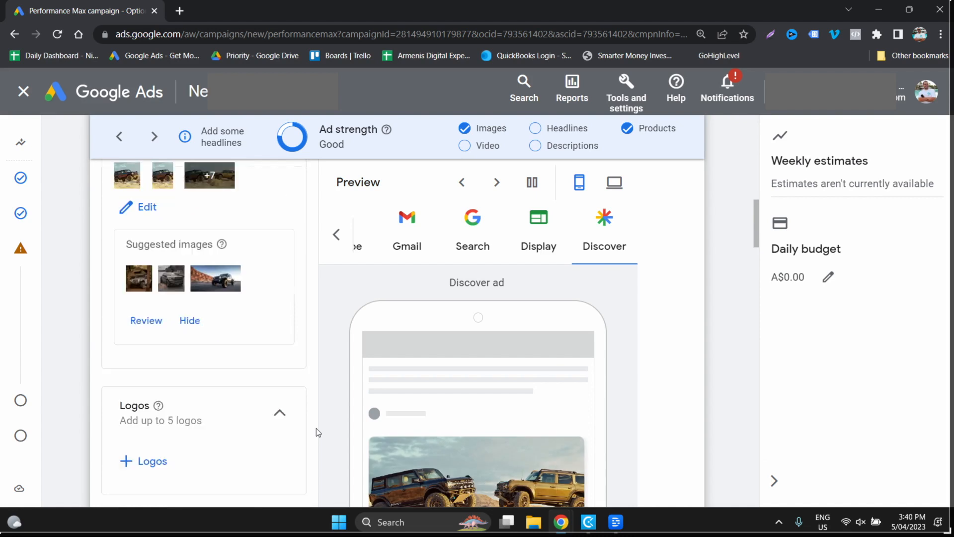
{"action": "left_click", "coordinate": [139, 462]}
{"action": "left_click", "coordinate": [663, 143]}
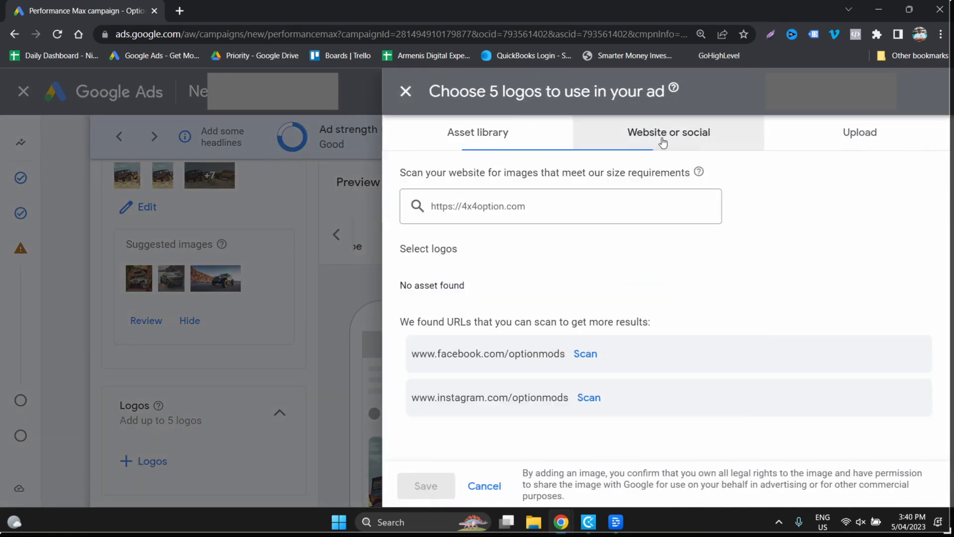
{"action": "left_click", "coordinate": [602, 355]}
{"action": "left_click", "coordinate": [589, 395]}
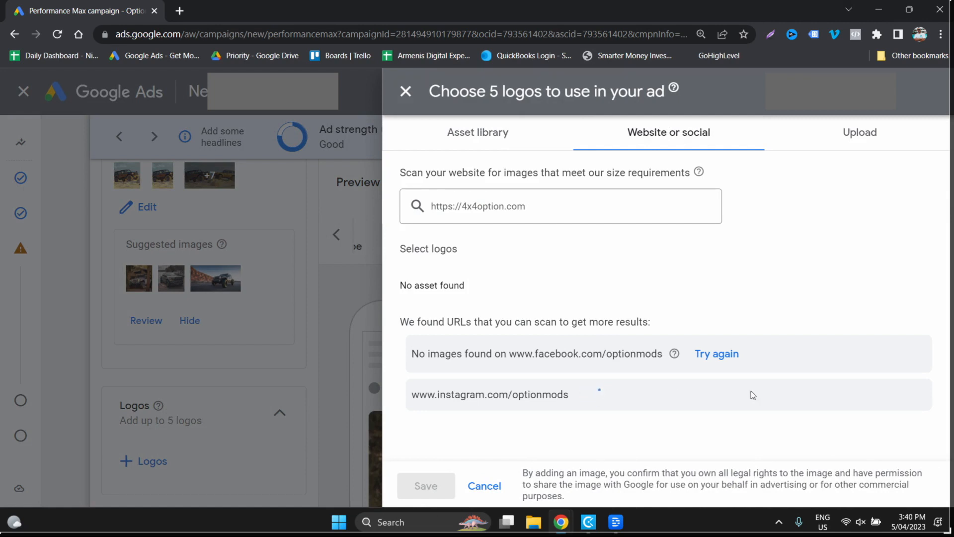
- Check the asset library and the upload options for a logo, and leave the logo selection without choosing one
{"action": "left_click", "coordinate": [495, 133]}
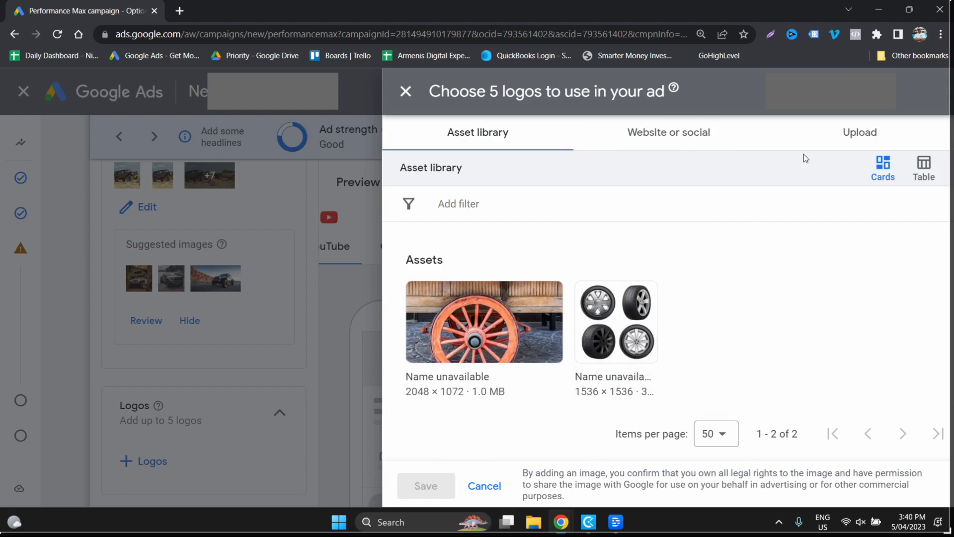
{"action": "left_click", "coordinate": [845, 133]}
{"action": "left_click", "coordinate": [223, 245]}
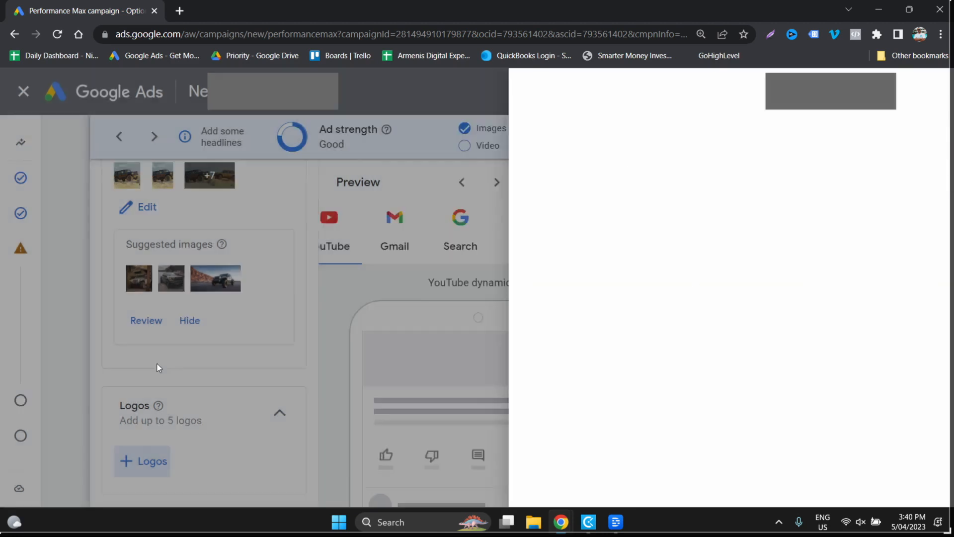
- Add the 1200 × 628 Option 4x4 banner from the website results to the asset group's images and save the selection
{"action": "left_click", "coordinate": [146, 214]}
{"action": "scroll", "coordinate": [633, 272], "scroll_direction": "down", "scroll_amount": 5}
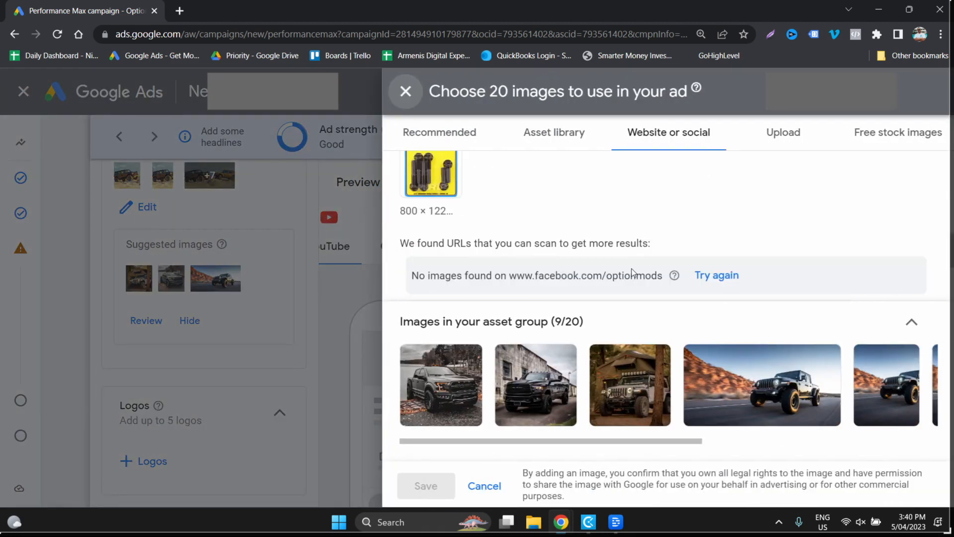
{"action": "scroll", "coordinate": [632, 272], "scroll_direction": "up", "scroll_amount": 3}
{"action": "left_click", "coordinate": [637, 252]}
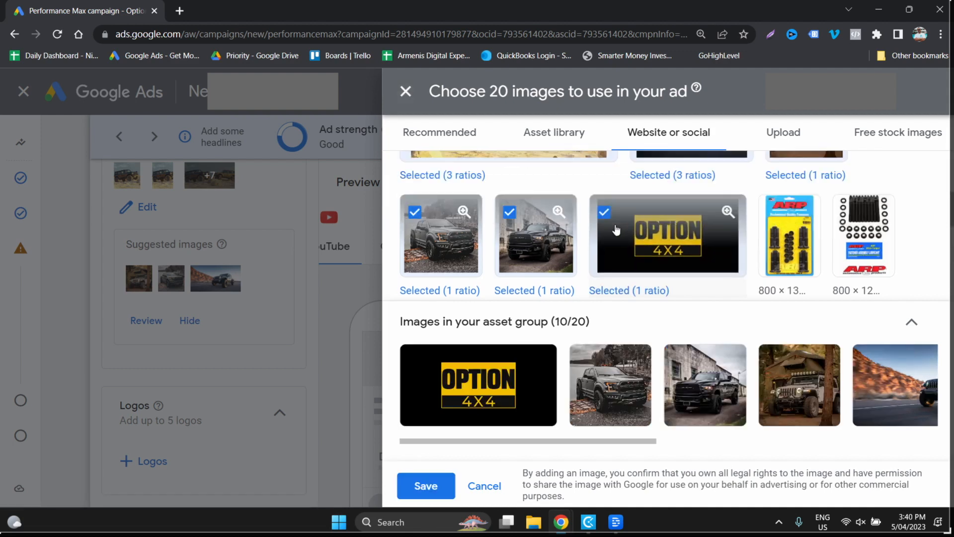
{"action": "left_click", "coordinate": [440, 489]}
- Compare the logo candidates from the website, social pages and asset library, and close the logo selection
{"action": "scroll", "coordinate": [234, 409], "scroll_direction": "down", "scroll_amount": 2}
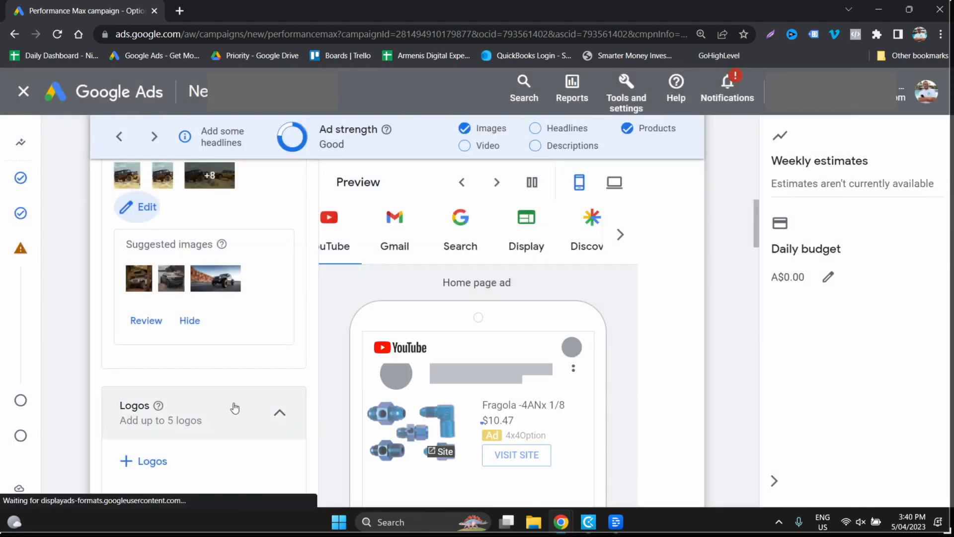
{"action": "left_click", "coordinate": [148, 397]}
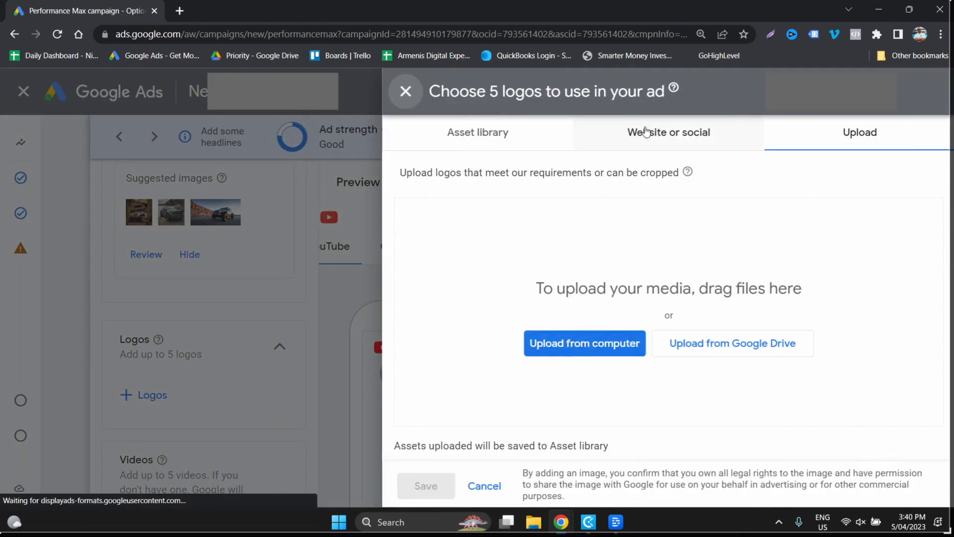
{"action": "left_click", "coordinate": [642, 133]}
{"action": "scroll", "coordinate": [447, 396], "scroll_direction": "down", "scroll_amount": 1}
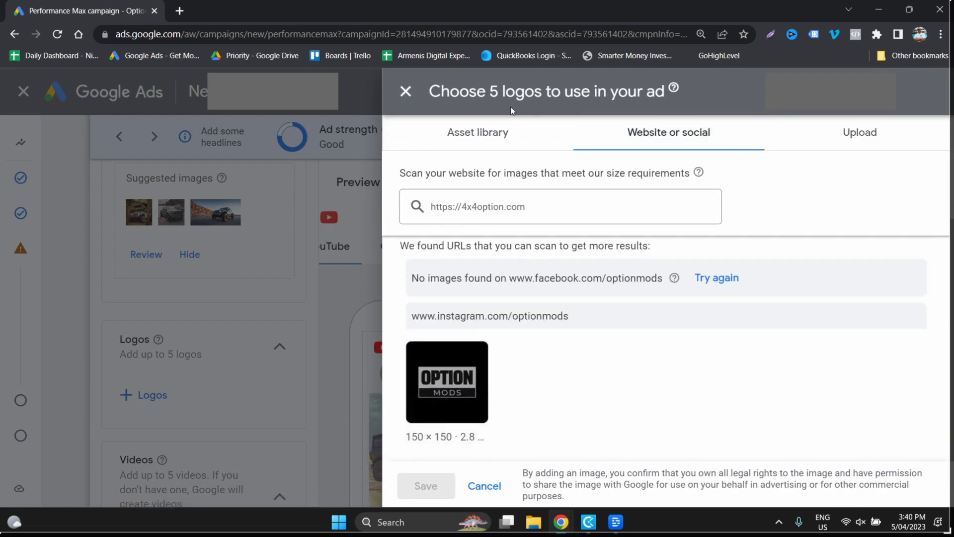
{"action": "left_click", "coordinate": [496, 133]}
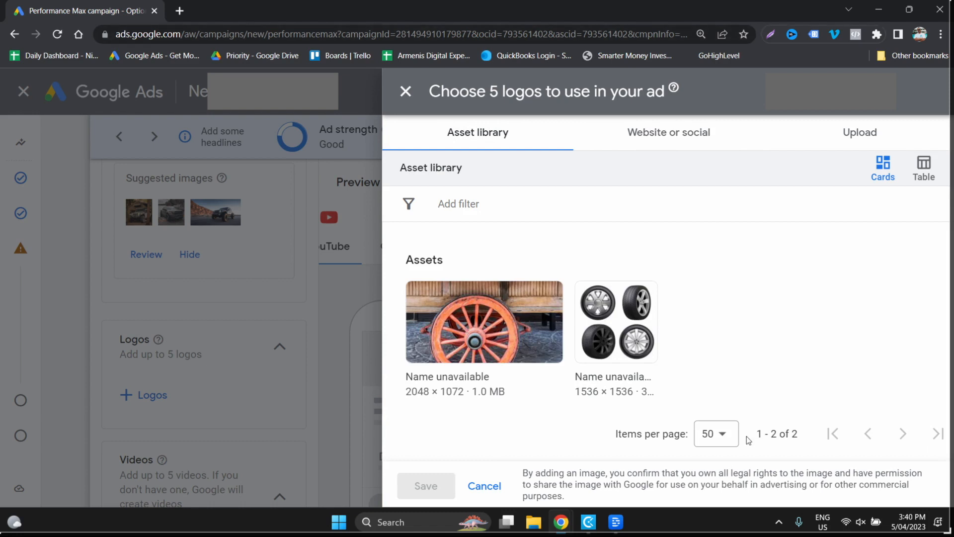
{"action": "left_click", "coordinate": [666, 141]}
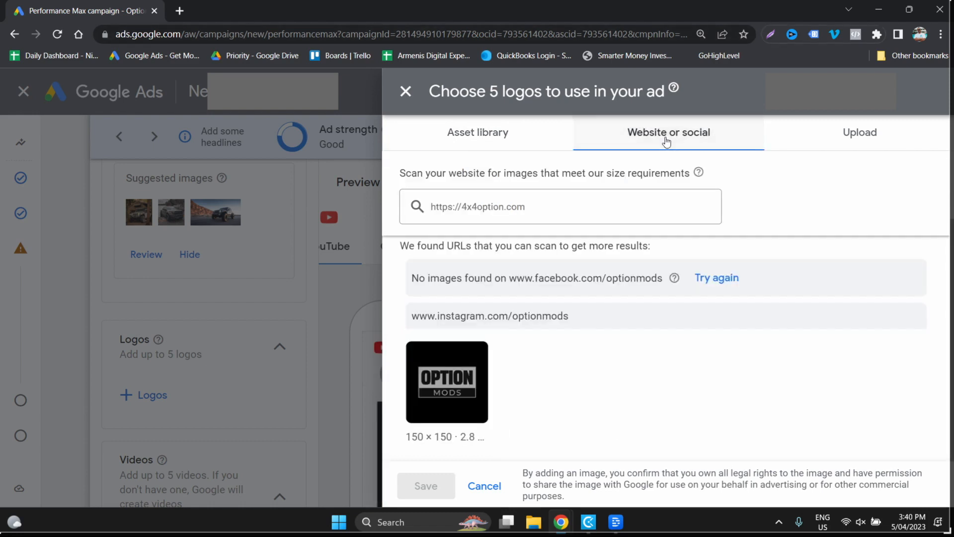
{"action": "left_click", "coordinate": [571, 208]}
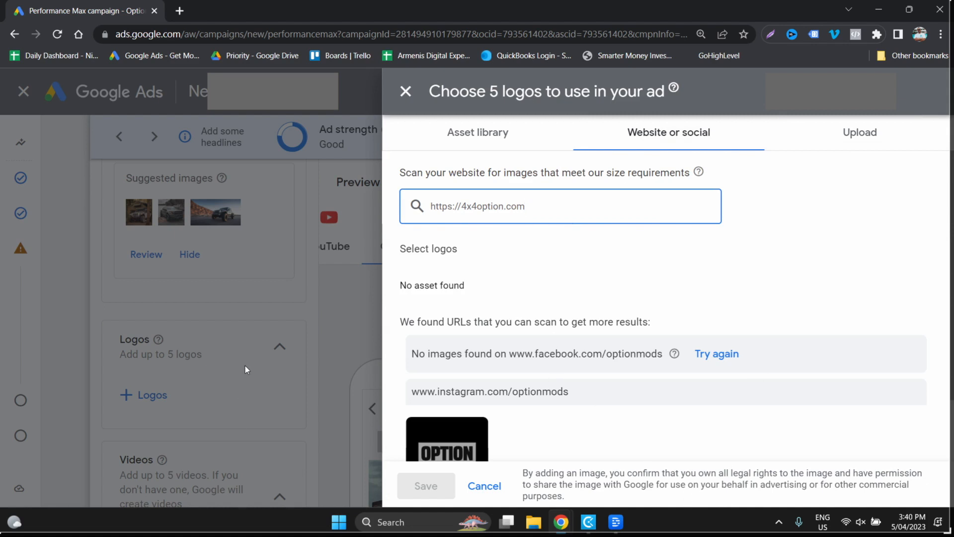
{"action": "left_click", "coordinate": [311, 324]}
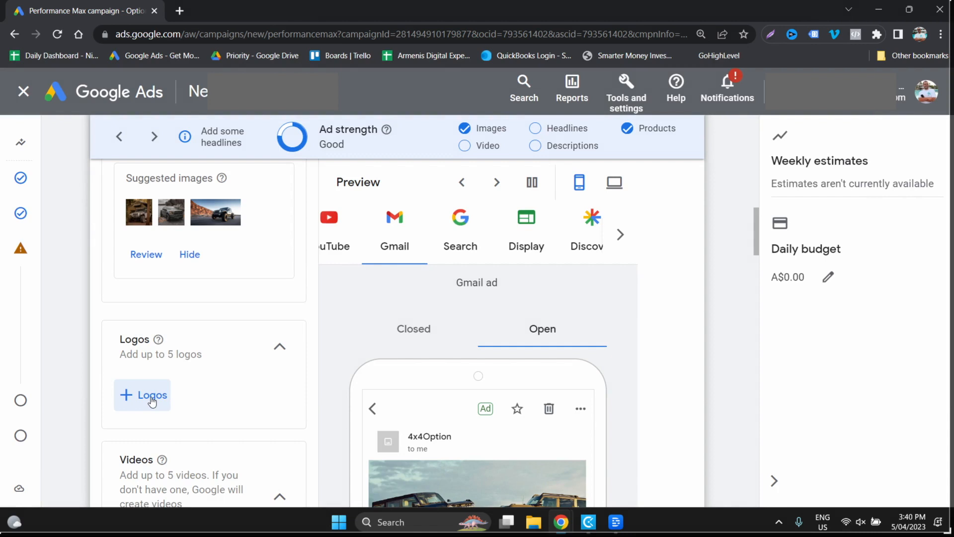
- Add the 150 × 150 Option Mods logo found on Instagram to the asset group's logos and save
{"action": "left_click", "coordinate": [152, 400]}
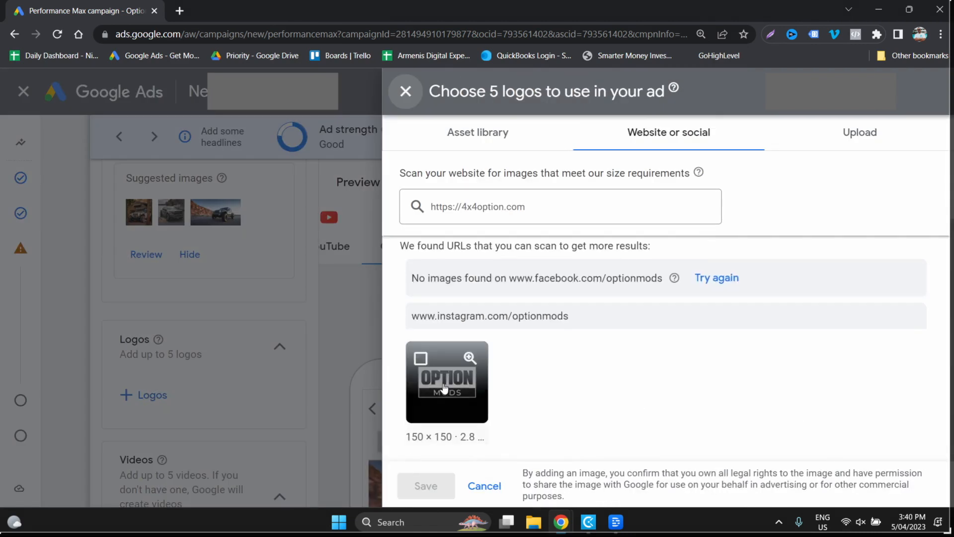
{"action": "left_click", "coordinate": [444, 387]}
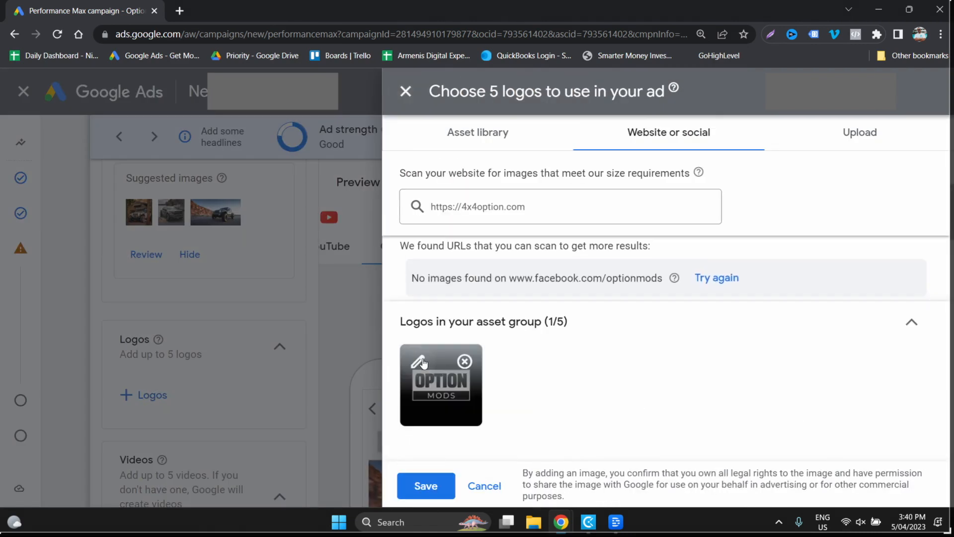
{"action": "left_click", "coordinate": [442, 486]}
- Leave the videos empty and set the first headline to the suggested "Your Truck Accessories Store"
{"action": "scroll", "coordinate": [301, 415], "scroll_direction": "down", "scroll_amount": 3}
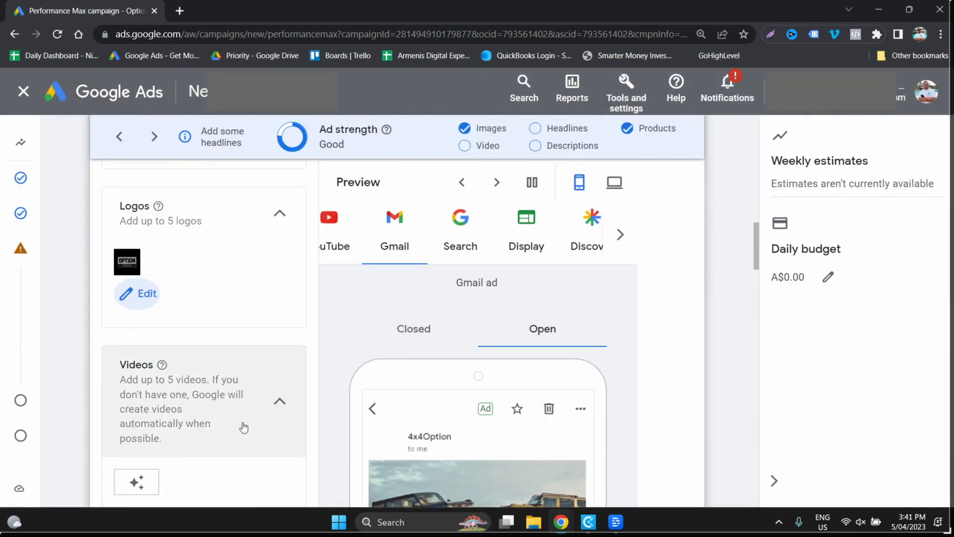
{"action": "scroll", "coordinate": [242, 426], "scroll_direction": "down", "scroll_amount": 3}
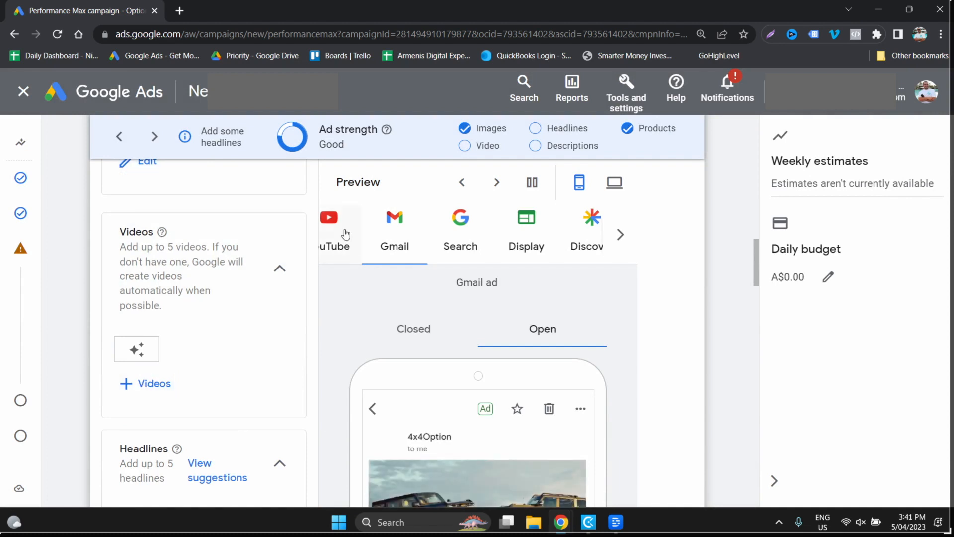
{"action": "scroll", "coordinate": [620, 430], "scroll_direction": "down", "scroll_amount": 1}
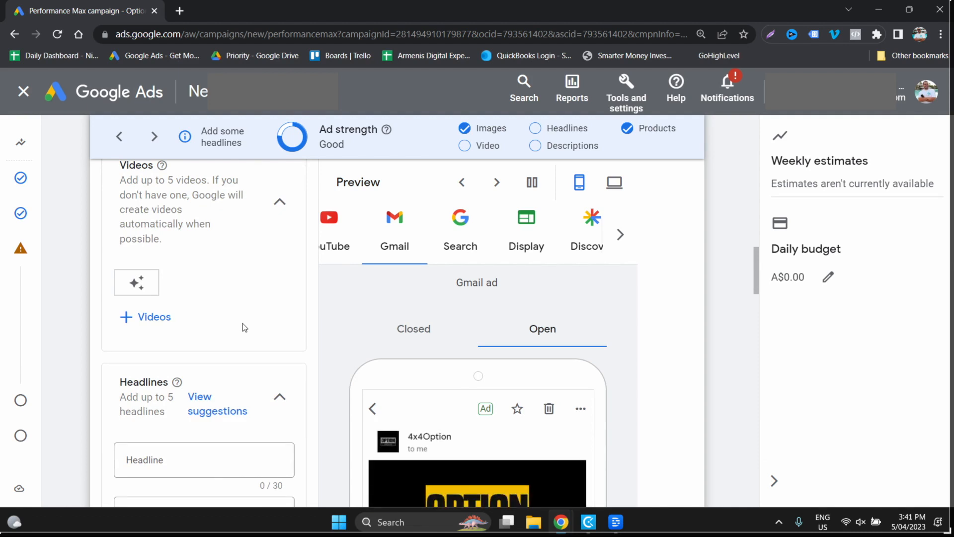
{"action": "scroll", "coordinate": [194, 394], "scroll_direction": "down", "scroll_amount": 1}
{"action": "left_click", "coordinate": [194, 394]}
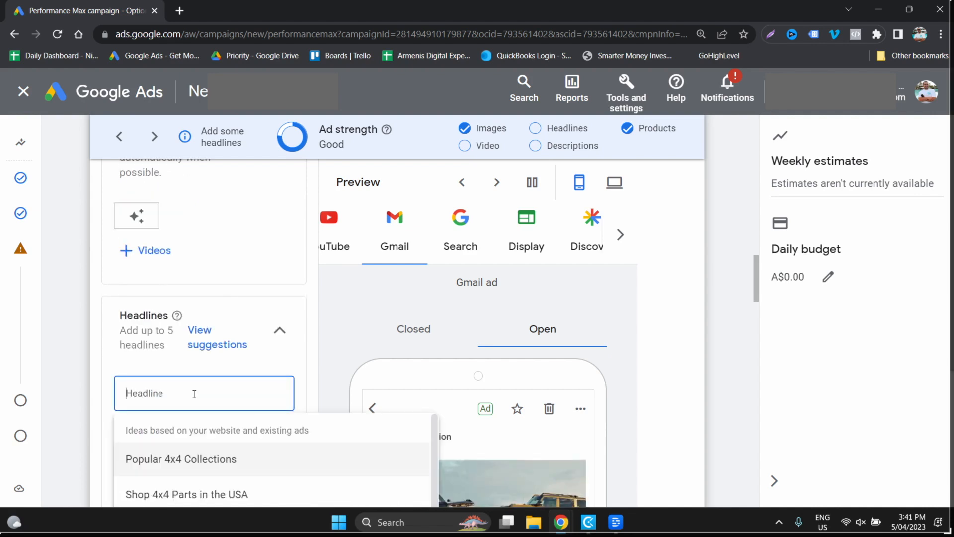
{"action": "scroll", "coordinate": [372, 307], "scroll_direction": "down", "scroll_amount": 2}
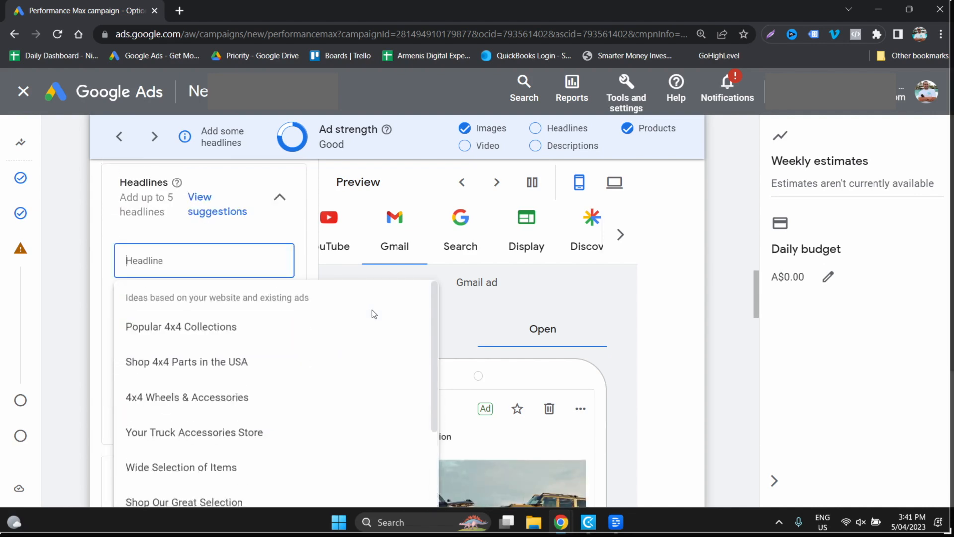
{"action": "left_click", "coordinate": [240, 433]}
- Set the second headline to "Option 4x4 Accessories" and the third to the suggested "Shop 4x4 Parts in the USA"
{"action": "left_click", "coordinate": [198, 312]}
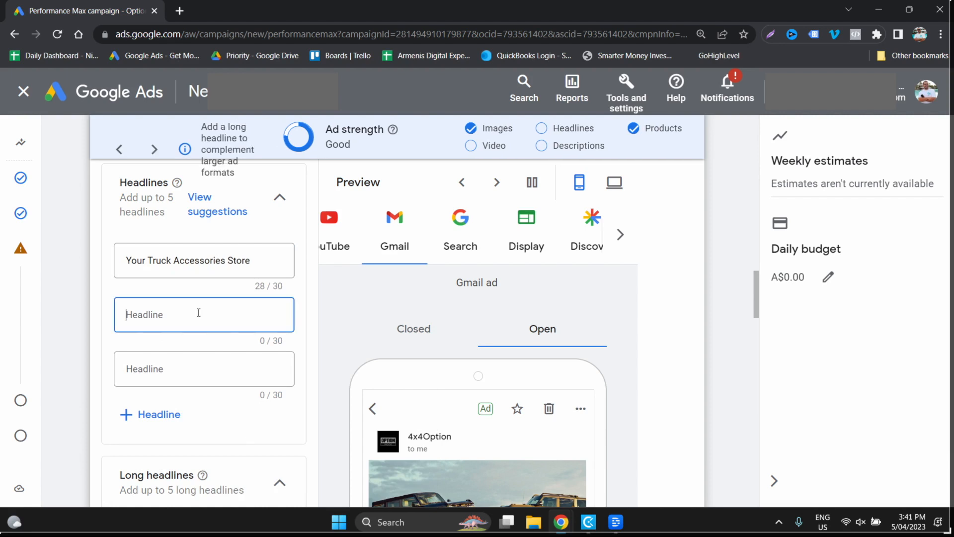
{"action": "type", "text": "Optio"}
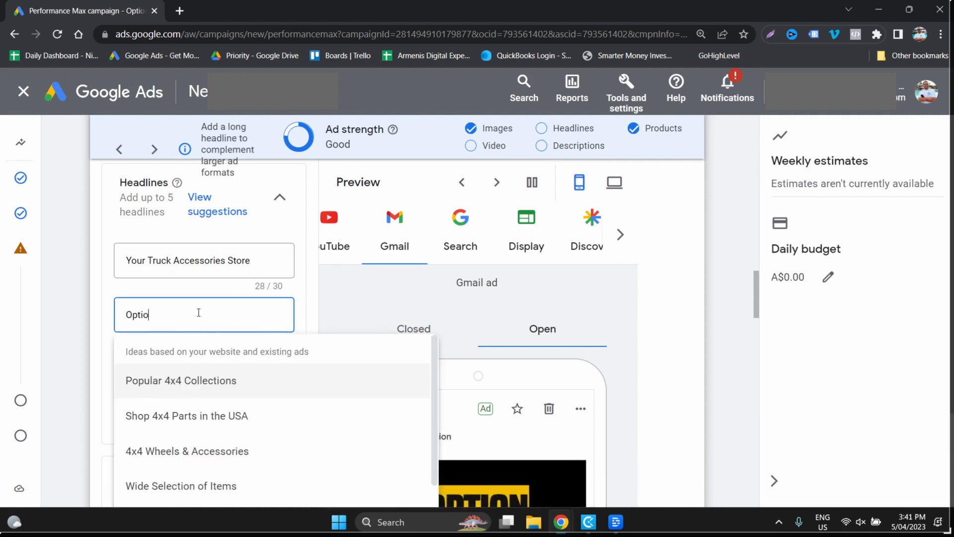
{"action": "type", "text": "n 4x4 Accessories"}
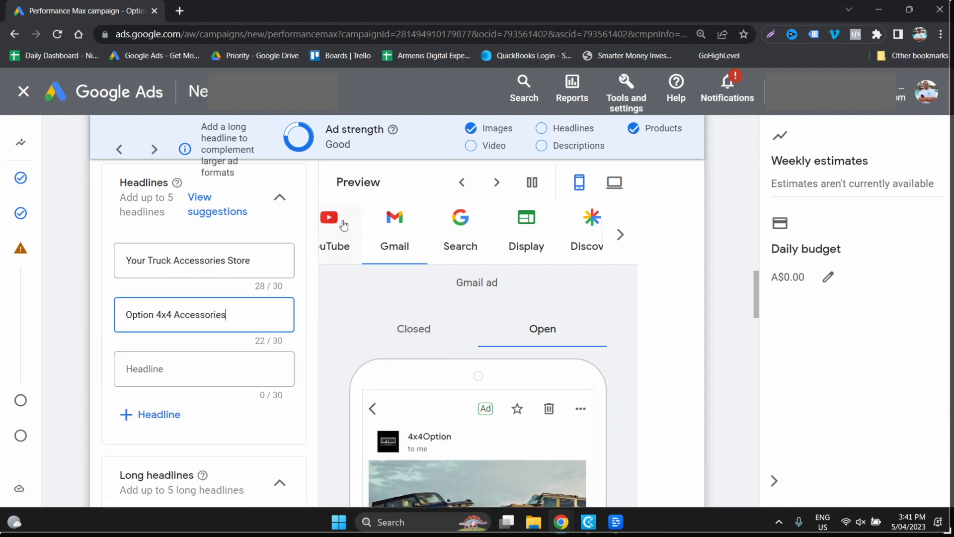
{"action": "left_click", "coordinate": [219, 374]}
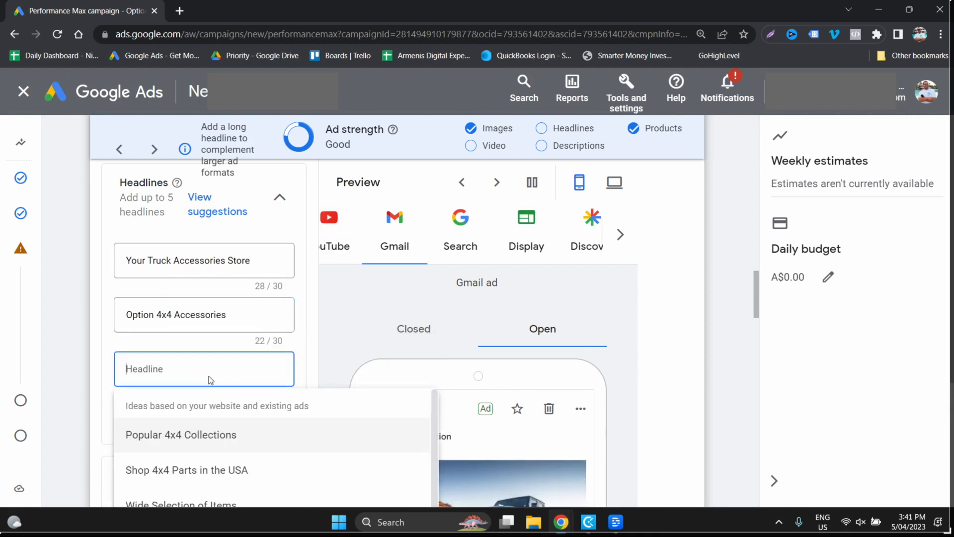
{"action": "left_click", "coordinate": [234, 470]}
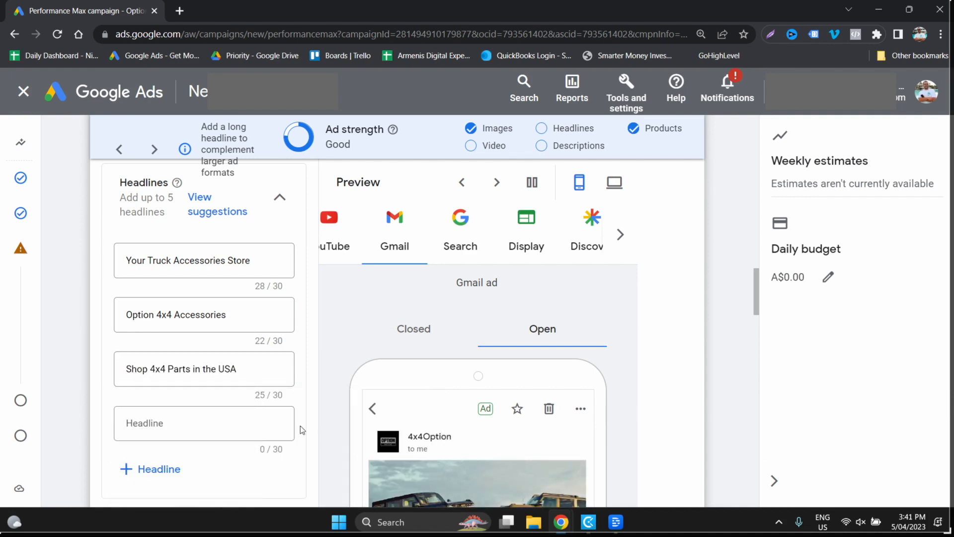
- Set the fourth headline to "Free Shipping USA Wide" and leave the fifth headline empty
{"action": "scroll", "coordinate": [258, 395], "scroll_direction": "down", "scroll_amount": 1}
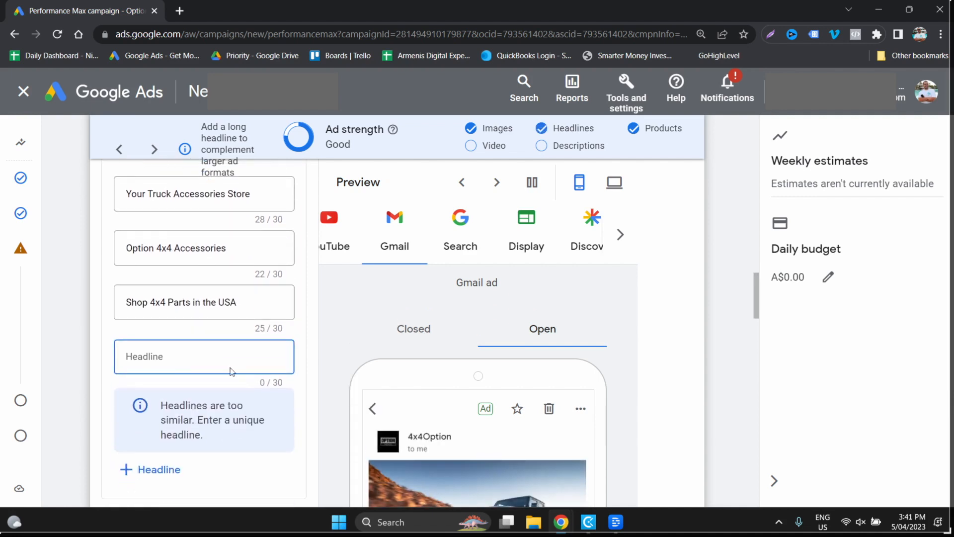
{"action": "scroll", "coordinate": [204, 352], "scroll_direction": "down", "scroll_amount": 1}
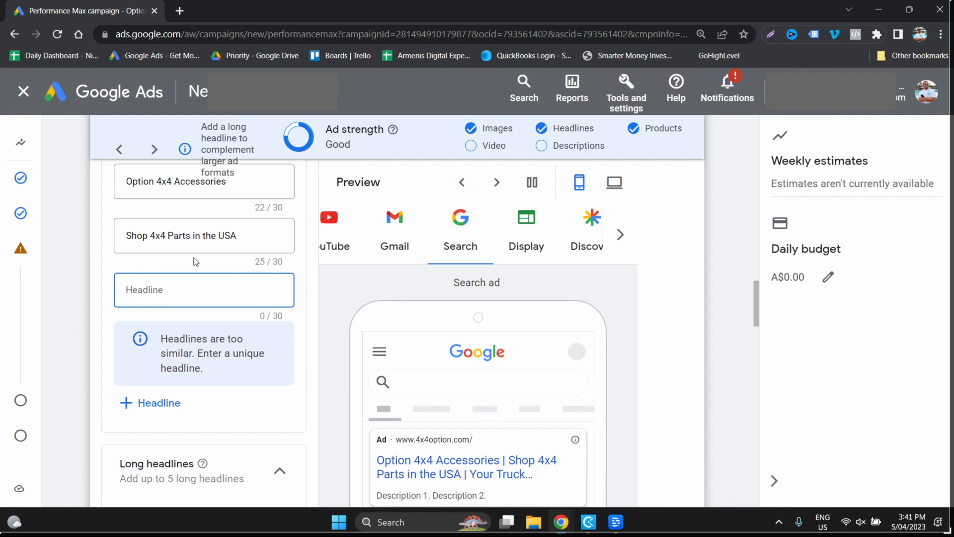
{"action": "type", "text": "Fre"}
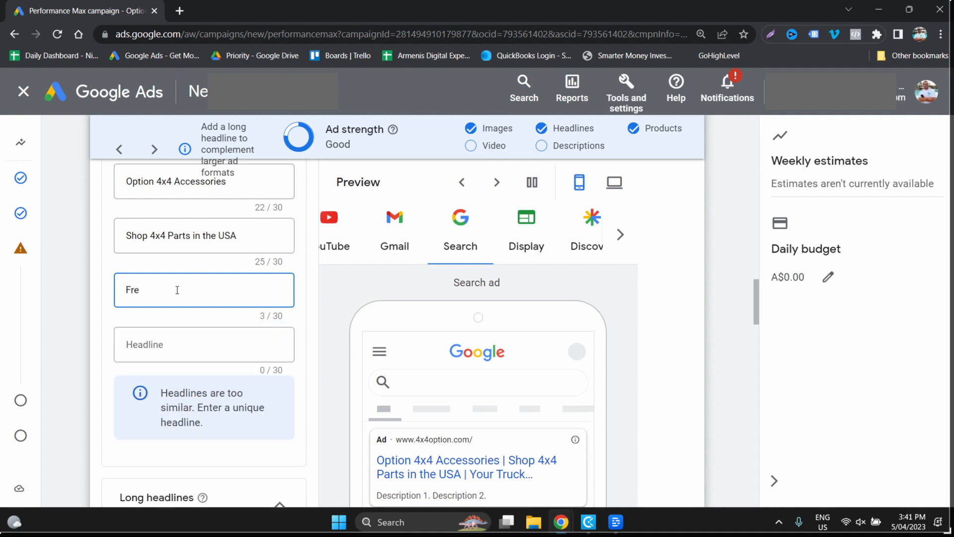
{"action": "type", "text": "e Ship"}
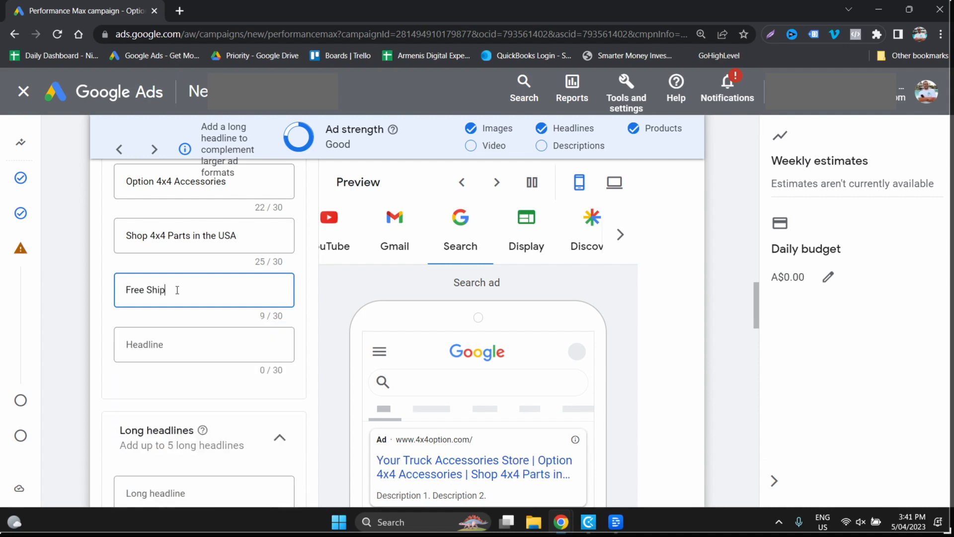
{"action": "type", "text": "ping USA Wide"}
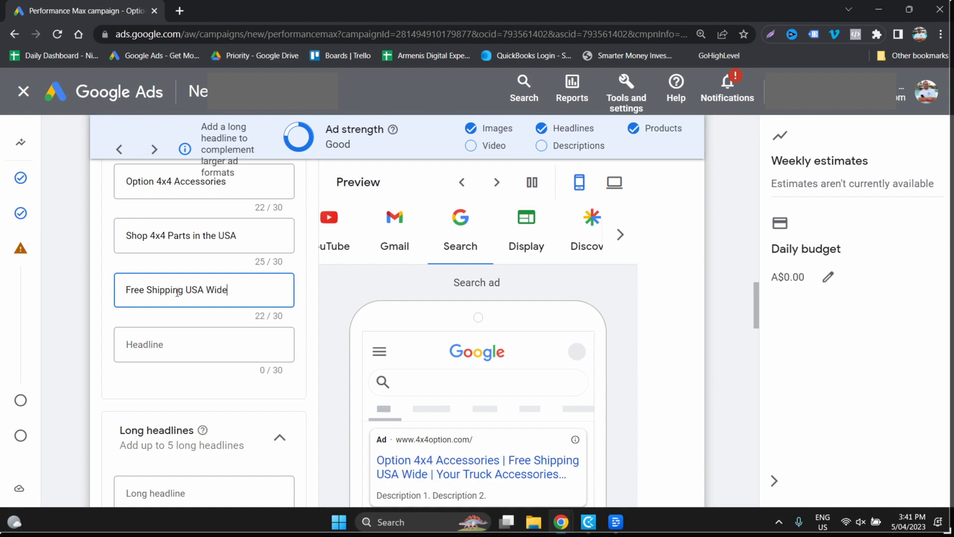
{"action": "scroll", "coordinate": [237, 413], "scroll_direction": "up", "scroll_amount": 3}
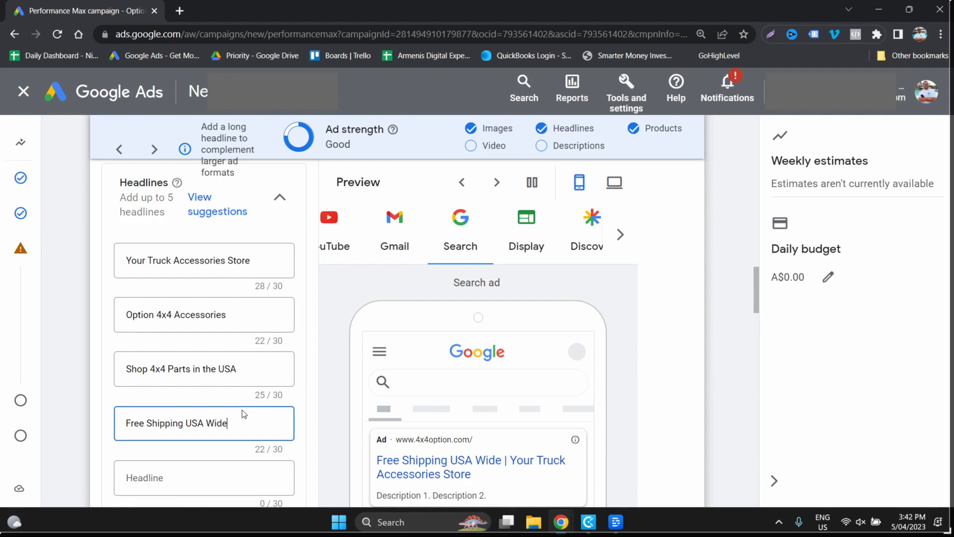
{"action": "scroll", "coordinate": [244, 414], "scroll_direction": "down", "scroll_amount": 1}
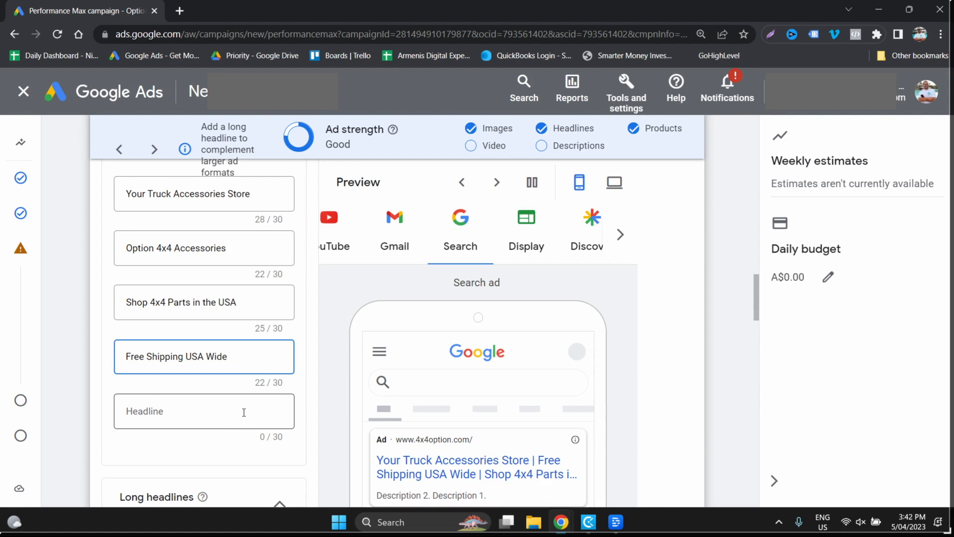
{"action": "scroll", "coordinate": [244, 412], "scroll_direction": "down", "scroll_amount": 4}
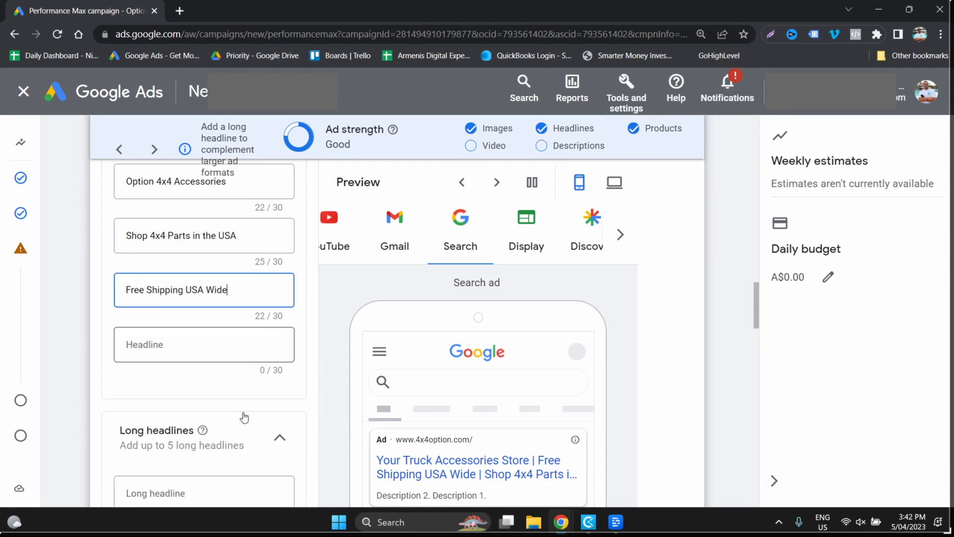
- Add the suggested descriptions beginning "Popular 4x4 Collections", "Huge Inventory", "Get Quality Accessories" and "For A Great Range Of Truck Products"
{"action": "left_click", "coordinate": [183, 369]}
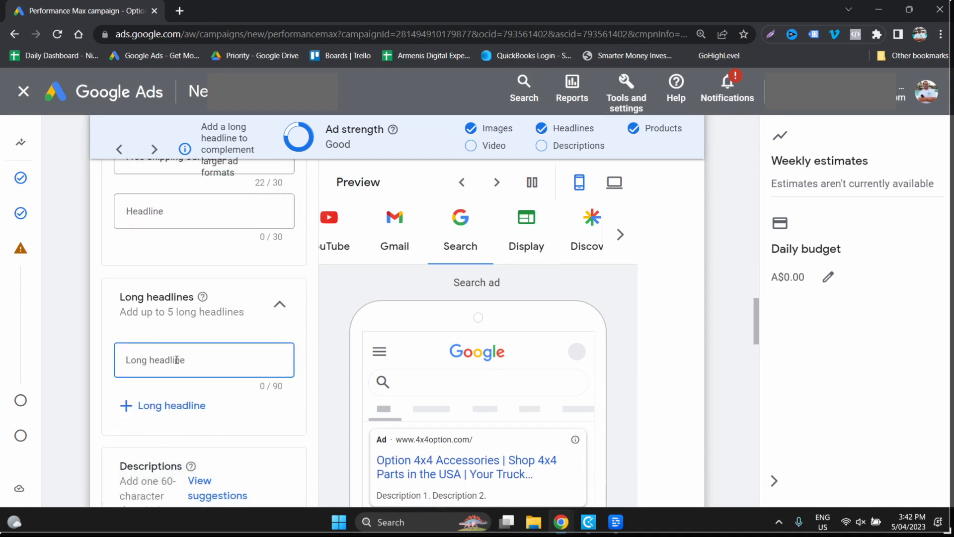
{"action": "scroll", "coordinate": [234, 367], "scroll_direction": "down", "scroll_amount": 4}
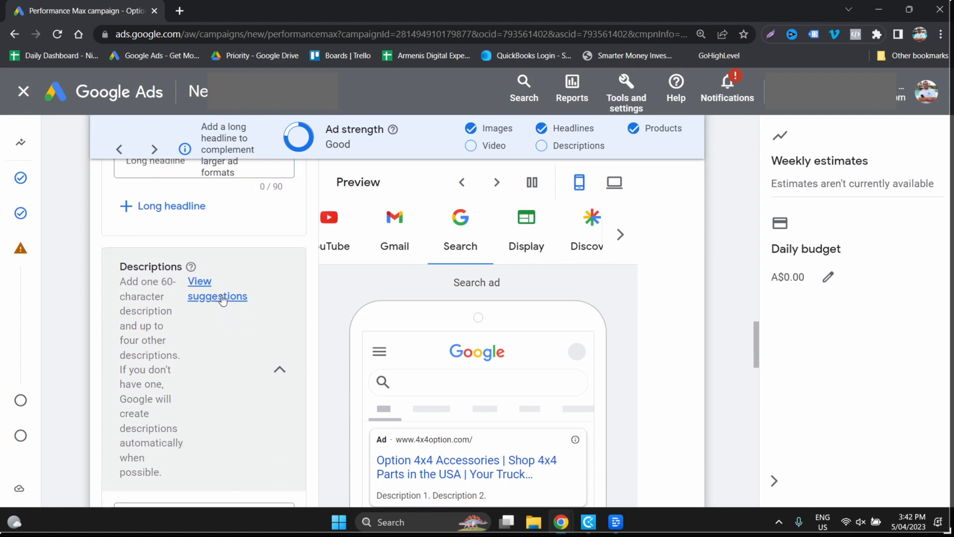
{"action": "left_click", "coordinate": [217, 298]}
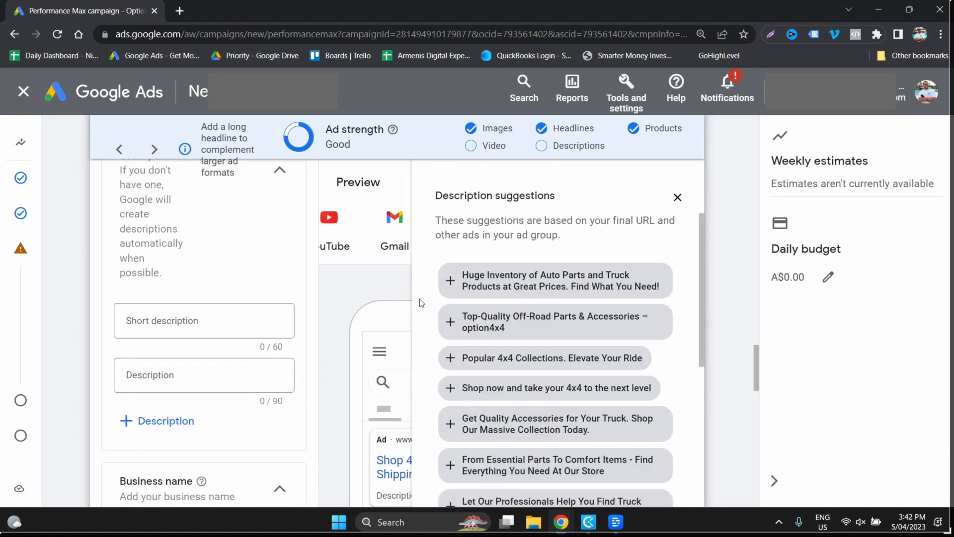
{"action": "left_click", "coordinate": [453, 281]}
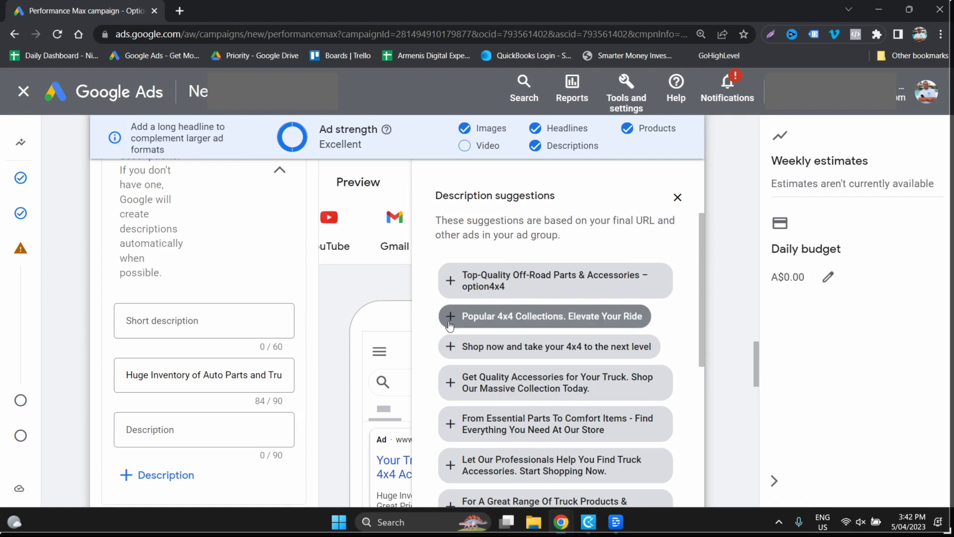
{"action": "left_click", "coordinate": [451, 316]}
{"action": "left_click", "coordinate": [451, 352]}
{"action": "left_click", "coordinate": [451, 436]}
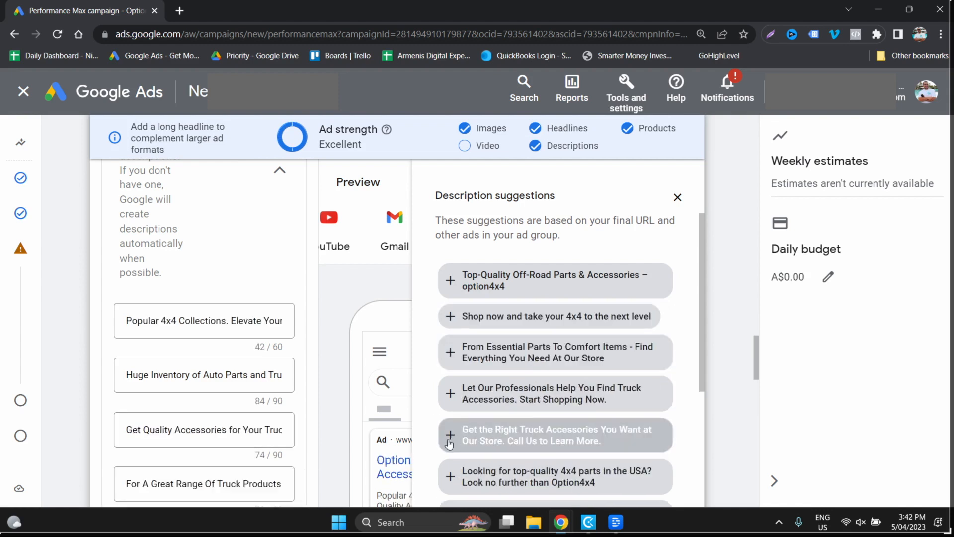
- Move the description "For A Great Range Of Truck Products & Accessories, Choose Our Friendly Store" into the first long headline
{"action": "left_click", "coordinate": [205, 483]}
{"action": "key", "text": "ctrl+a"}
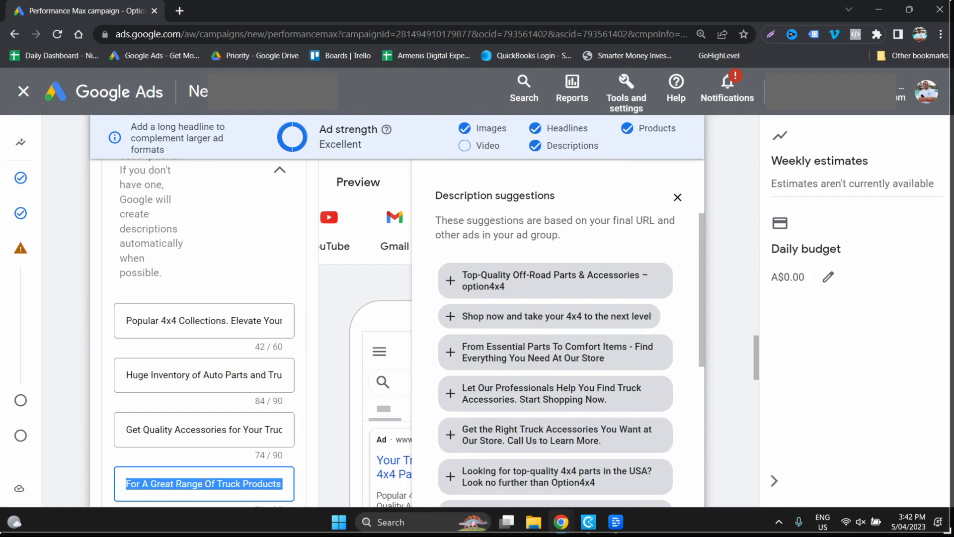
{"action": "key", "text": "BackSpace"}
{"action": "scroll", "coordinate": [189, 448], "scroll_direction": "up", "scroll_amount": 8}
{"action": "left_click", "coordinate": [179, 429]}
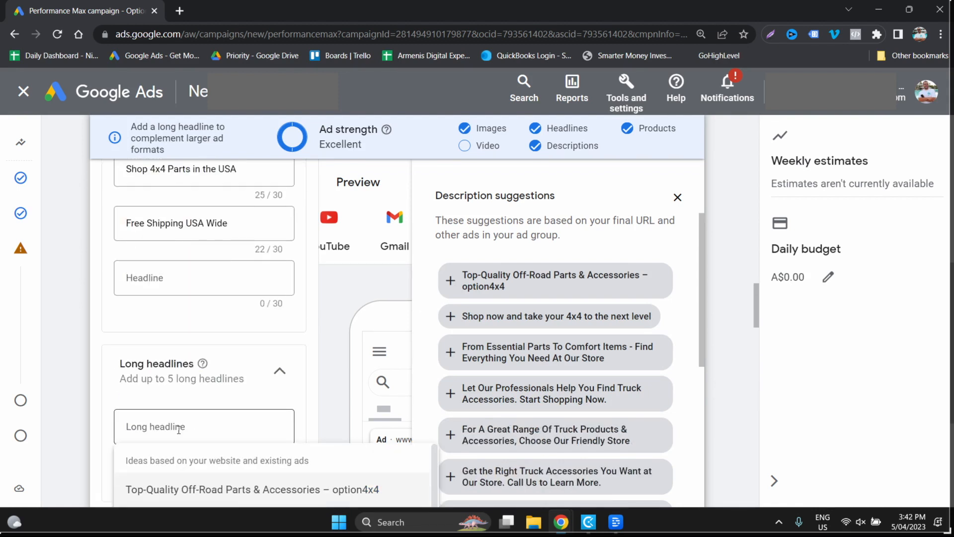
{"action": "left_click", "coordinate": [175, 428]}
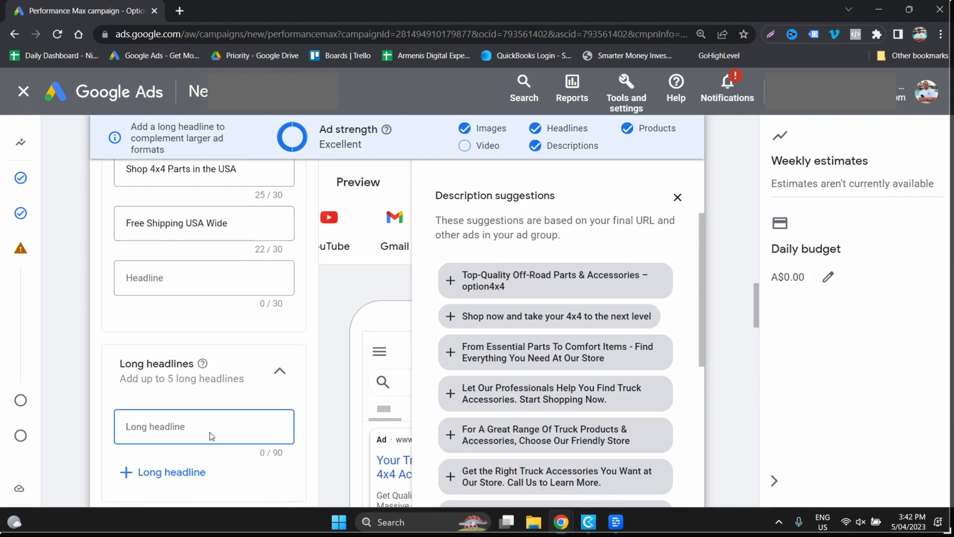
{"action": "type", "text": "For A Great Range Of Truck Products & Accessories, Choose Our Friendly Store"}
{"action": "key", "text": "Tab"}
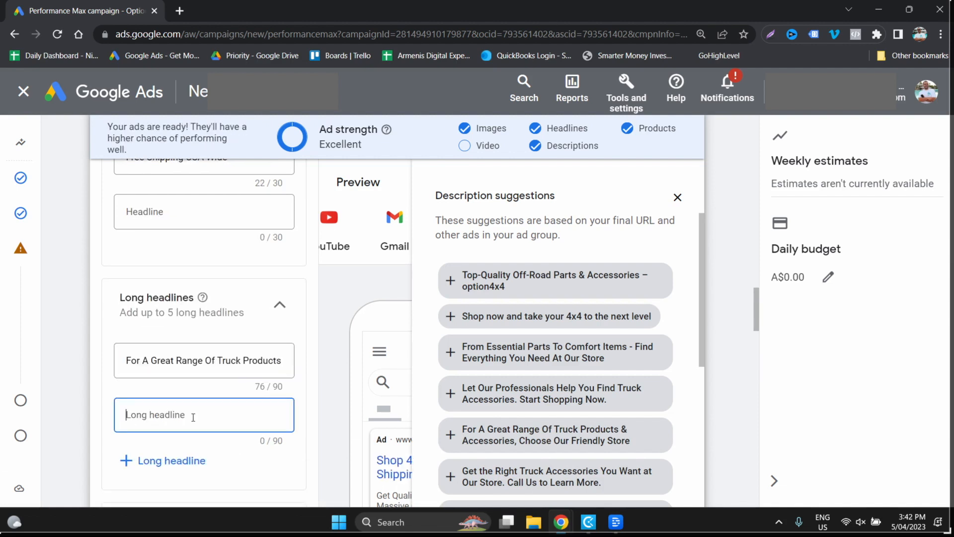
- Add the suggested descriptions beginning "For A Great Range Of Truck Products" and "Looking for top-quality 4x4 parts in the USA?"
{"action": "left_click", "coordinate": [450, 434]}
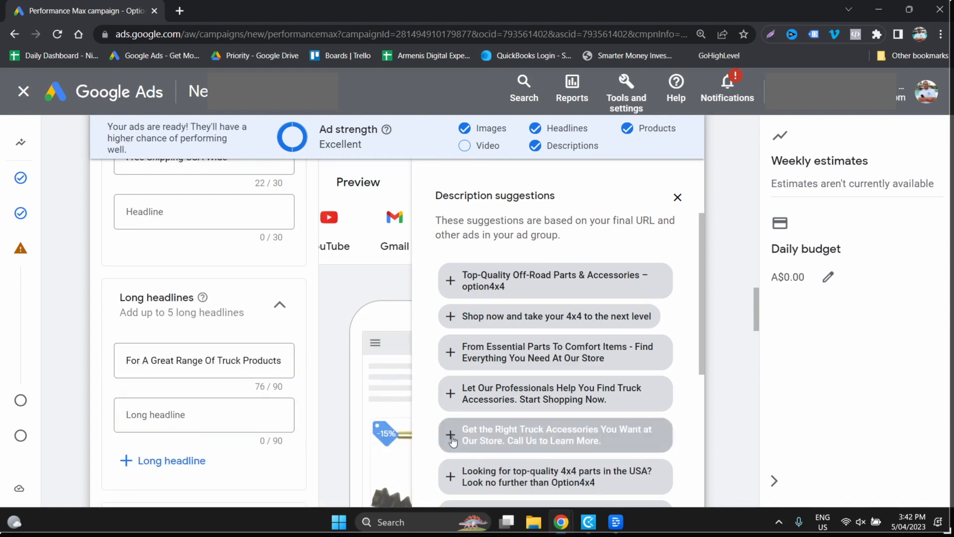
{"action": "scroll", "coordinate": [294, 440], "scroll_direction": "down", "scroll_amount": 6}
{"action": "scroll", "coordinate": [276, 441], "scroll_direction": "down", "scroll_amount": 7}
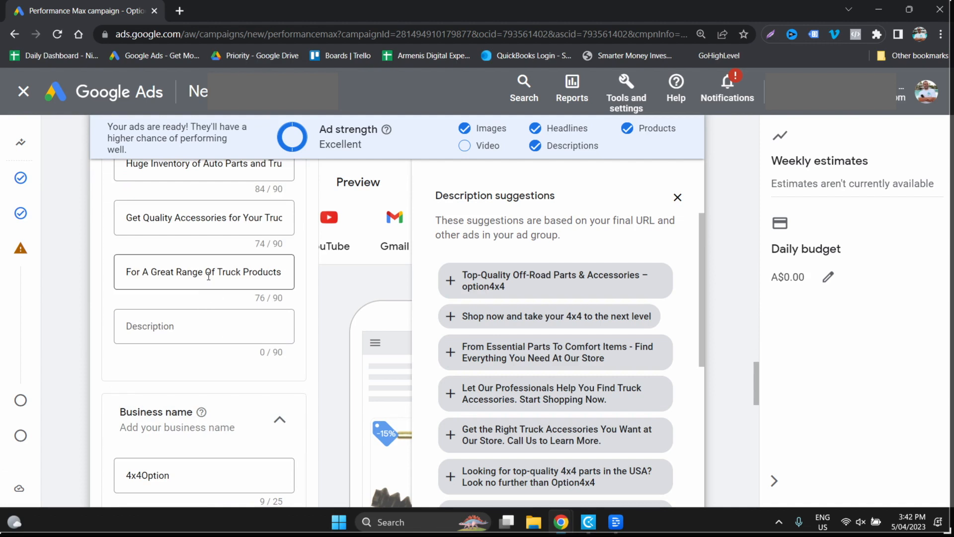
{"action": "left_click", "coordinate": [451, 476]}
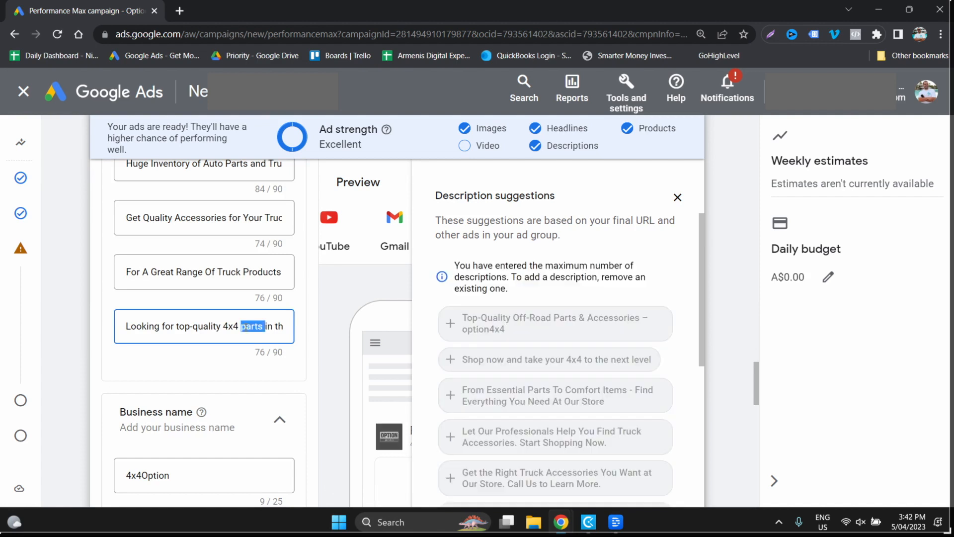
- Set the second long headline to "Looking for top-quality 4x4 parts in the USA? Look no further than Option4x4" and preview the Gmail ad
{"action": "scroll", "coordinate": [300, 348], "scroll_direction": "up", "scroll_amount": 9}
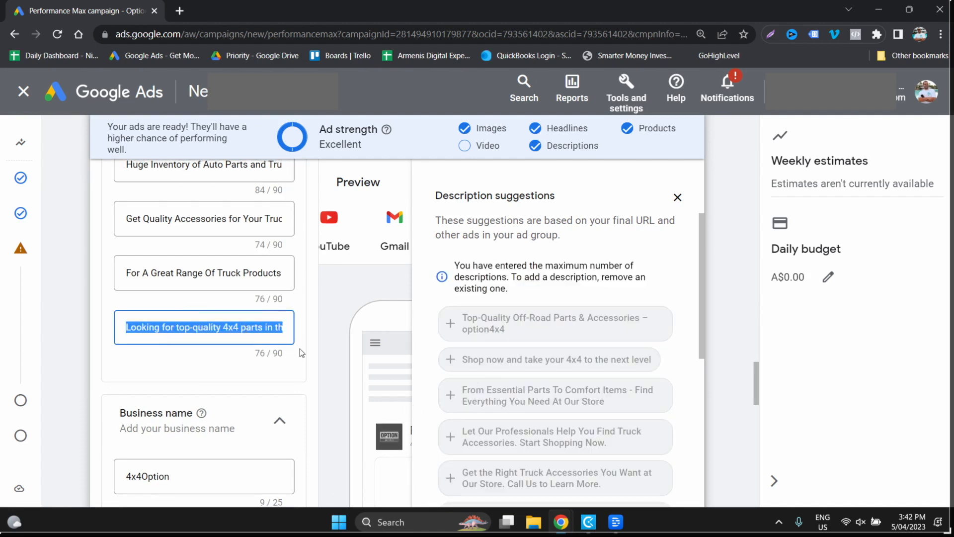
{"action": "scroll", "coordinate": [244, 339], "scroll_direction": "up", "scroll_amount": 3}
{"action": "left_click", "coordinate": [194, 349]}
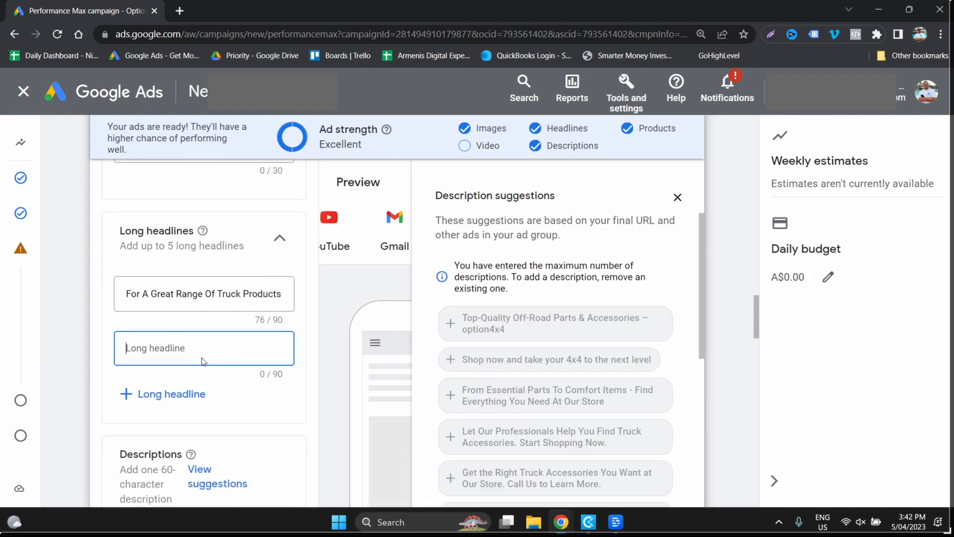
{"action": "type", "text": "Looking for top-quality 4x4 parts in the USA? Look no further than Option4x4"}
{"action": "scroll", "coordinate": [222, 366], "scroll_direction": "down", "scroll_amount": 6}
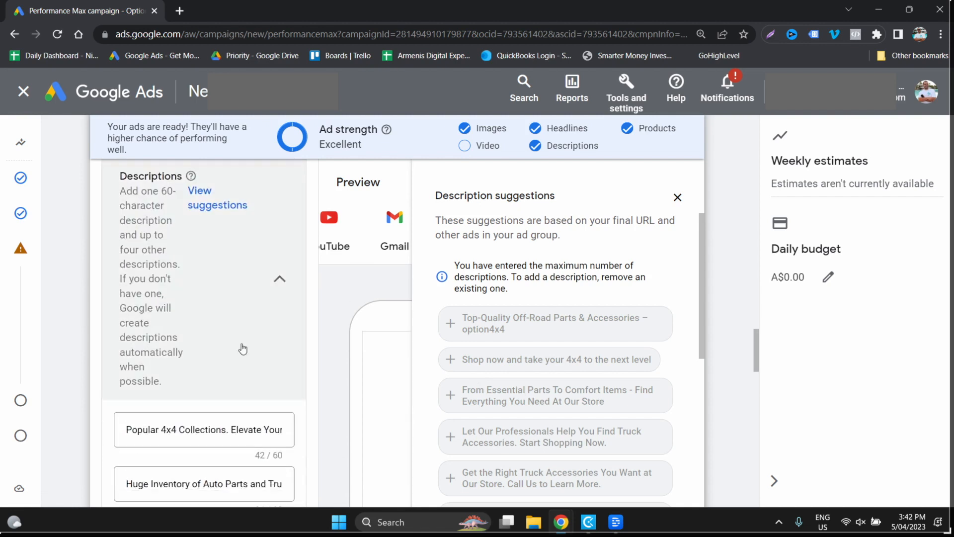
{"action": "left_click", "coordinate": [677, 198]}
{"action": "left_click", "coordinate": [392, 244]}
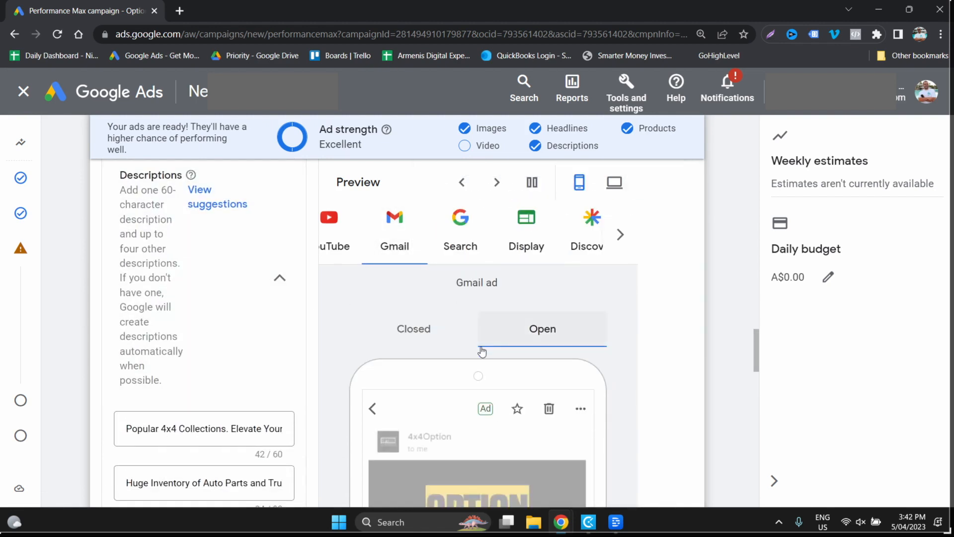
- Open the campaign-level sitelinks and select the existing Rancho Universal sitelink
{"action": "scroll", "coordinate": [611, 385], "scroll_direction": "down", "scroll_amount": 5}
{"action": "scroll", "coordinate": [612, 388], "scroll_direction": "down", "scroll_amount": 10}
{"action": "scroll", "coordinate": [613, 388], "scroll_direction": "up", "scroll_amount": 6}
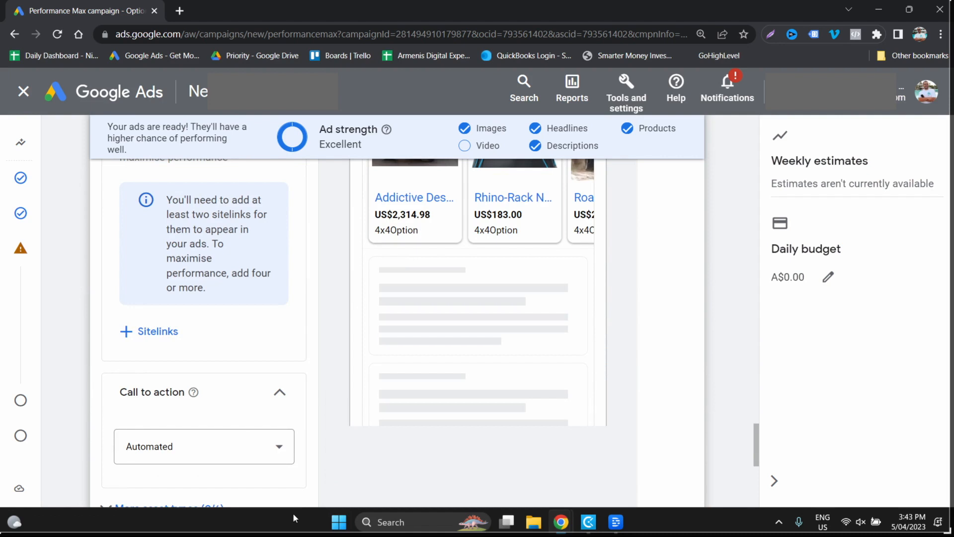
{"action": "scroll", "coordinate": [221, 440], "scroll_direction": "up", "scroll_amount": 5}
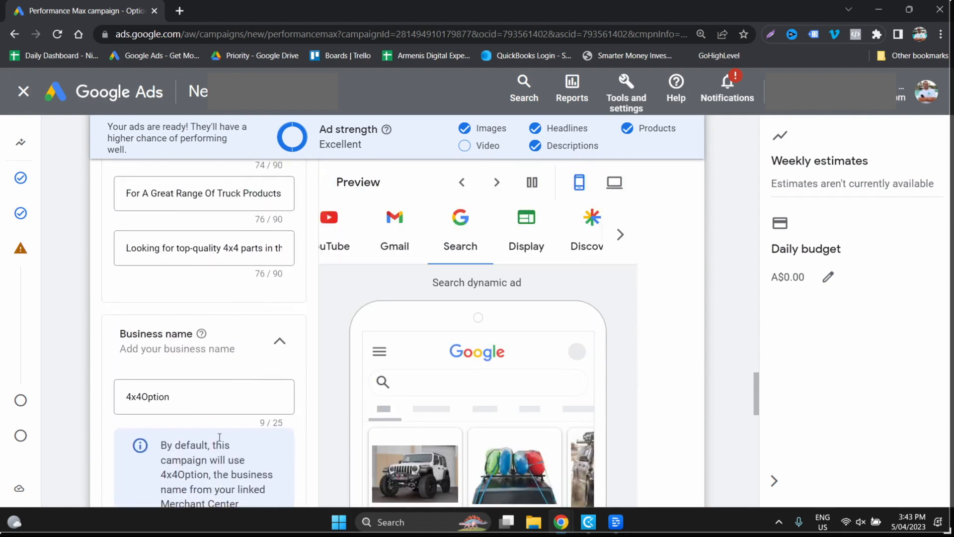
{"action": "scroll", "coordinate": [221, 440], "scroll_direction": "down", "scroll_amount": 3}
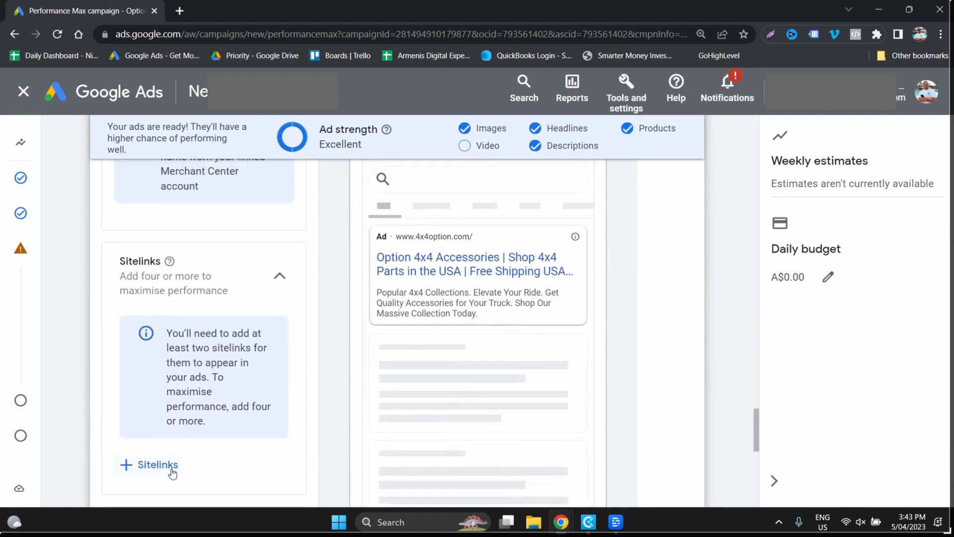
{"action": "left_click", "coordinate": [158, 464]}
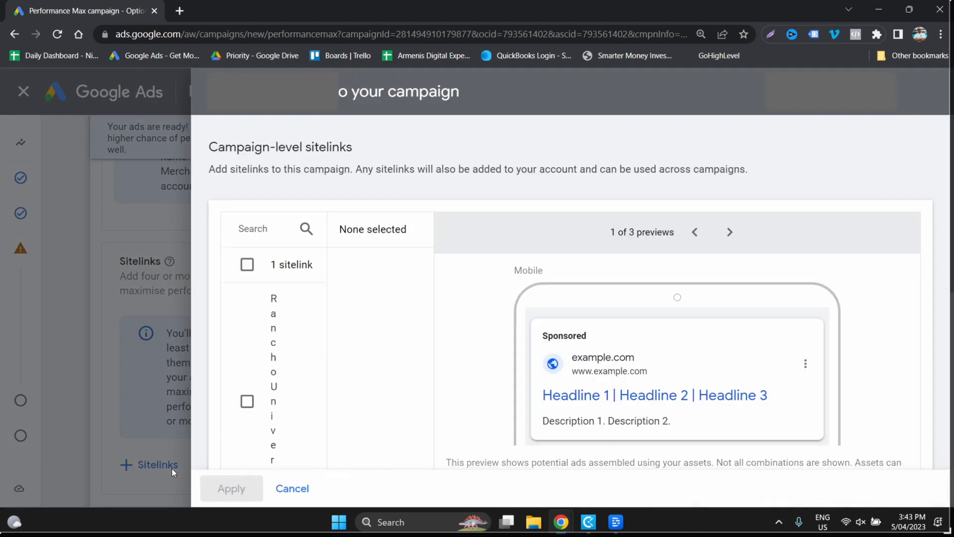
{"action": "left_click", "coordinate": [247, 264]}
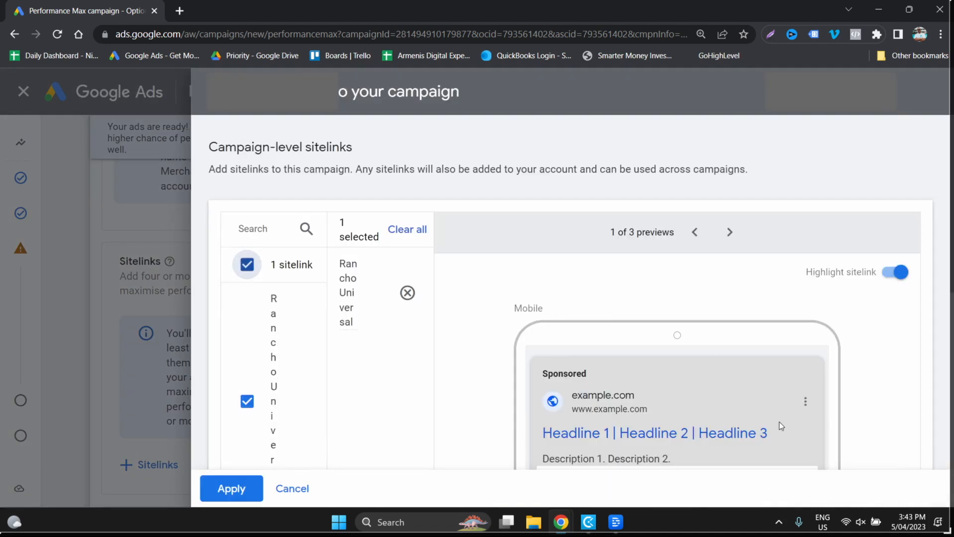
{"action": "scroll", "coordinate": [778, 417], "scroll_direction": "down", "scroll_amount": 3}
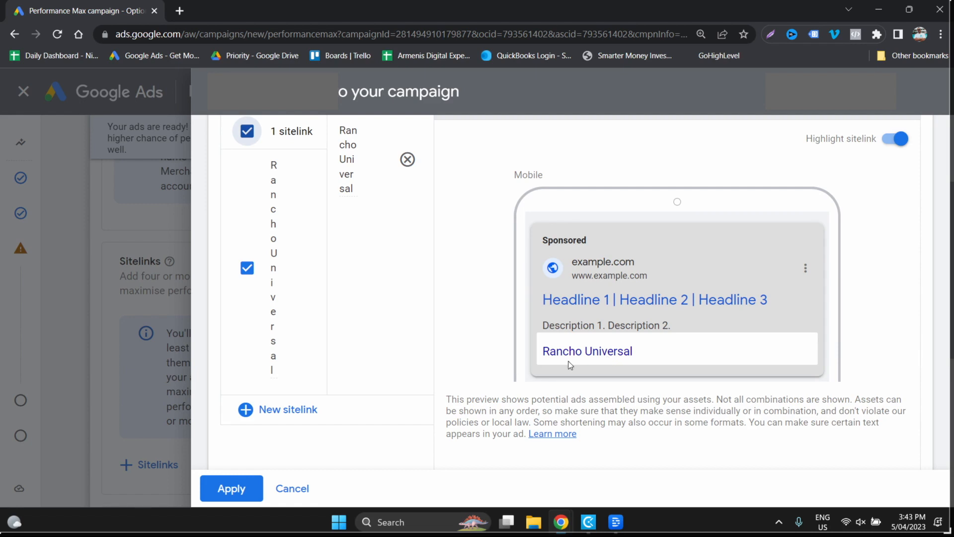
- Check the blank new-sitelink form without filling it in, and save the campaign's sitelink selection
{"action": "left_click", "coordinate": [301, 407]}
{"action": "left_click", "coordinate": [329, 431]}
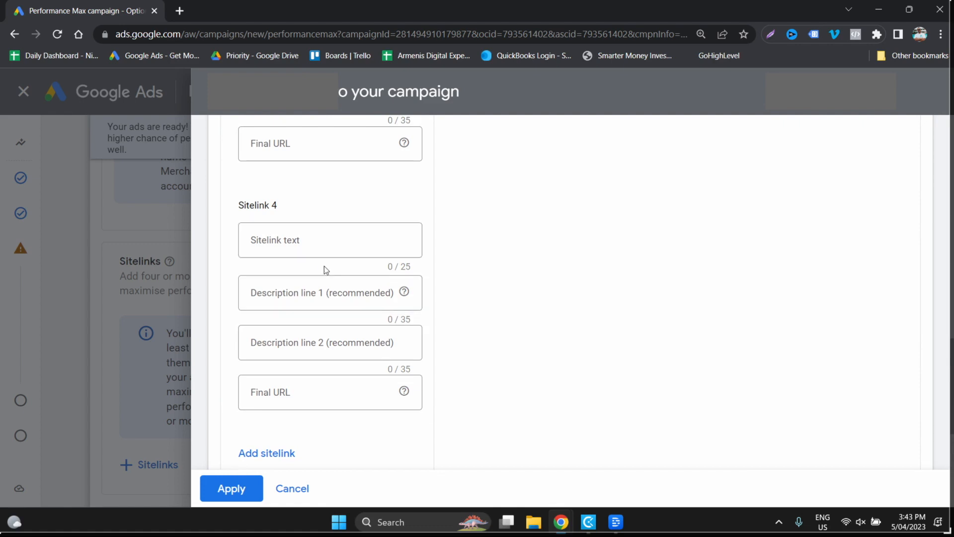
{"action": "left_click", "coordinate": [303, 488]}
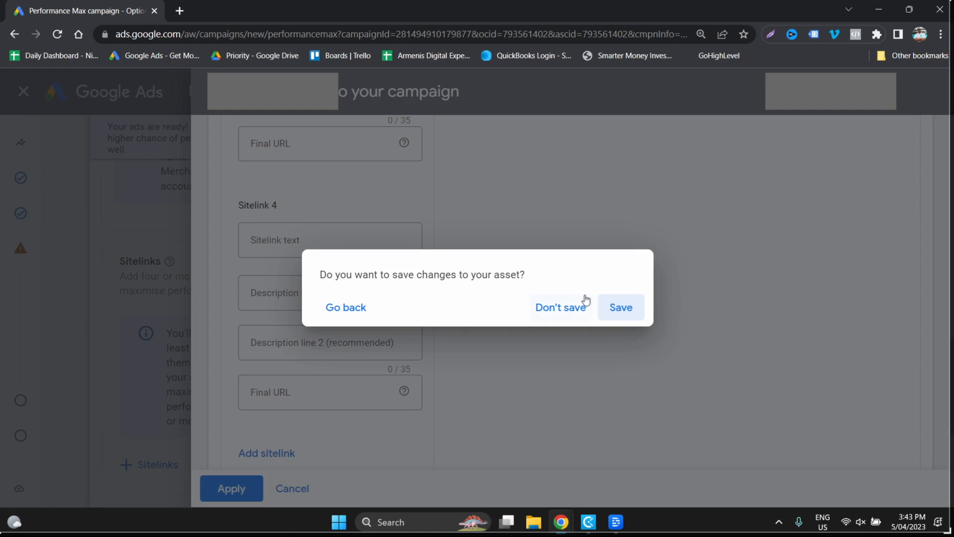
{"action": "left_click", "coordinate": [368, 312]}
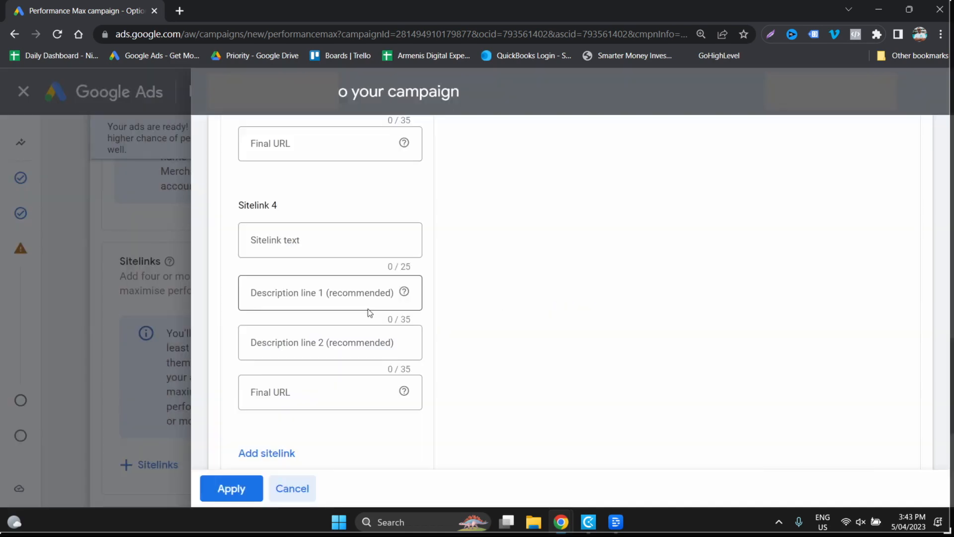
{"action": "left_click", "coordinate": [292, 487]}
{"action": "left_click", "coordinate": [618, 310]}
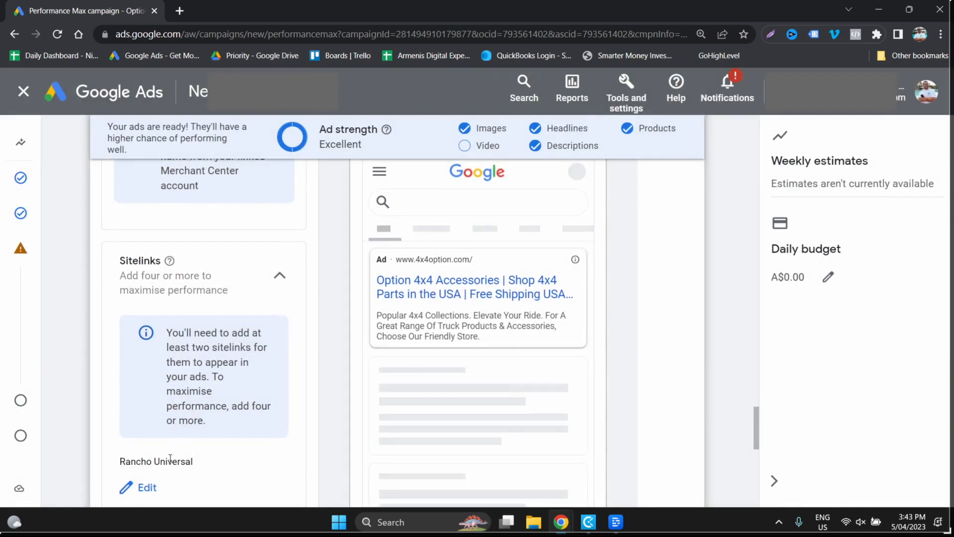
- Set the asset group's call to action to Shop now
{"action": "scroll", "coordinate": [227, 424], "scroll_direction": "down", "scroll_amount": 5}
{"action": "left_click", "coordinate": [211, 343]}
{"action": "scroll", "coordinate": [214, 338], "scroll_direction": "down", "scroll_amount": 2}
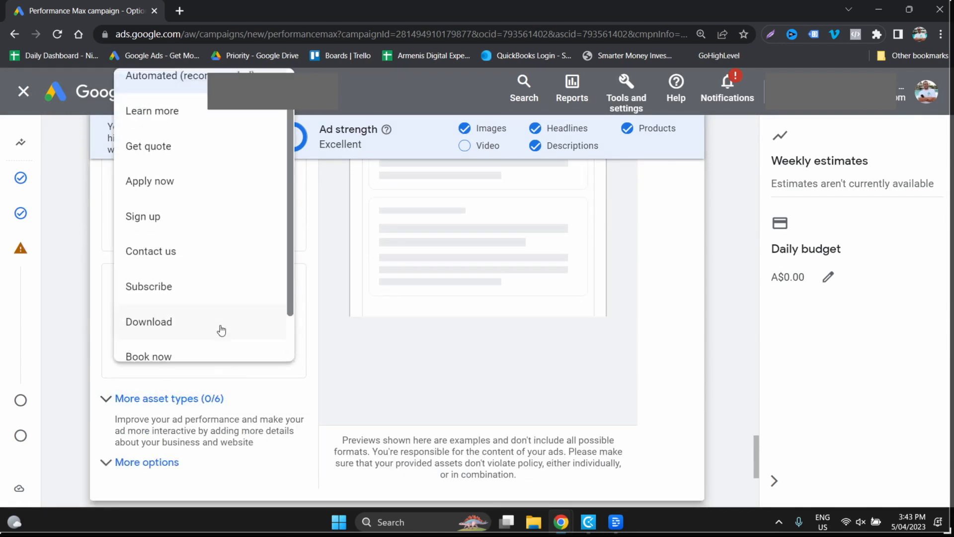
{"action": "left_click", "coordinate": [214, 334]}
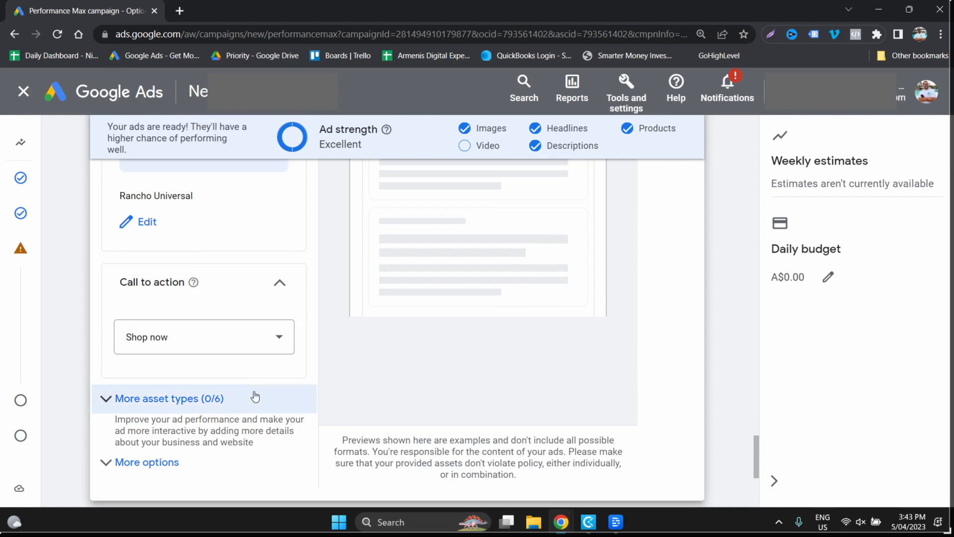
- Expand the additional asset types and examine the blank call form without adding a phone number
{"action": "scroll", "coordinate": [214, 431], "scroll_direction": "down", "scroll_amount": 3}
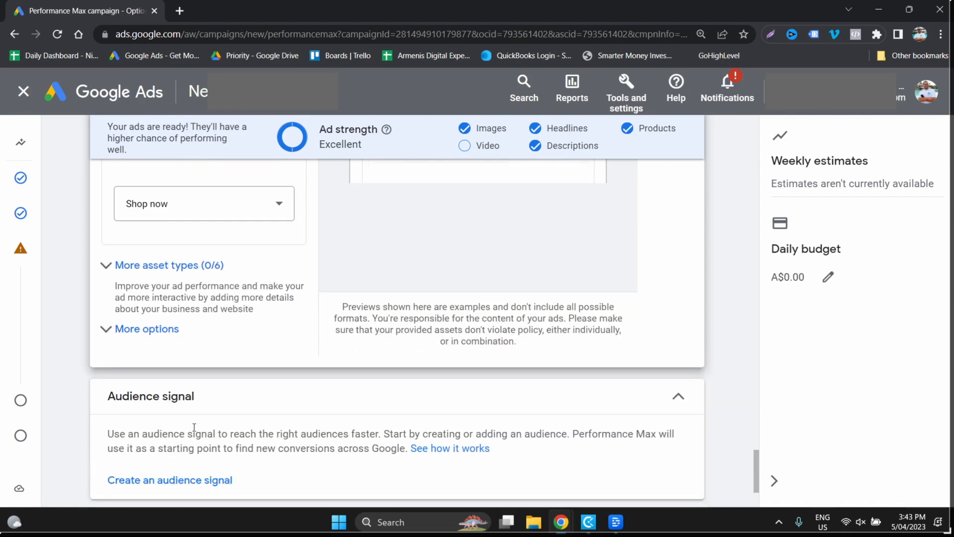
{"action": "left_click", "coordinate": [149, 279]}
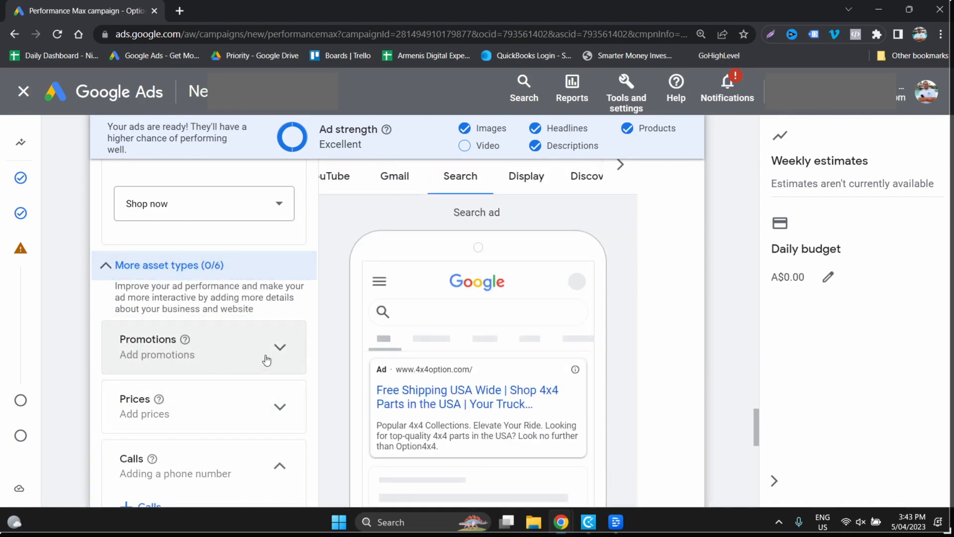
{"action": "scroll", "coordinate": [267, 360], "scroll_direction": "down", "scroll_amount": 1}
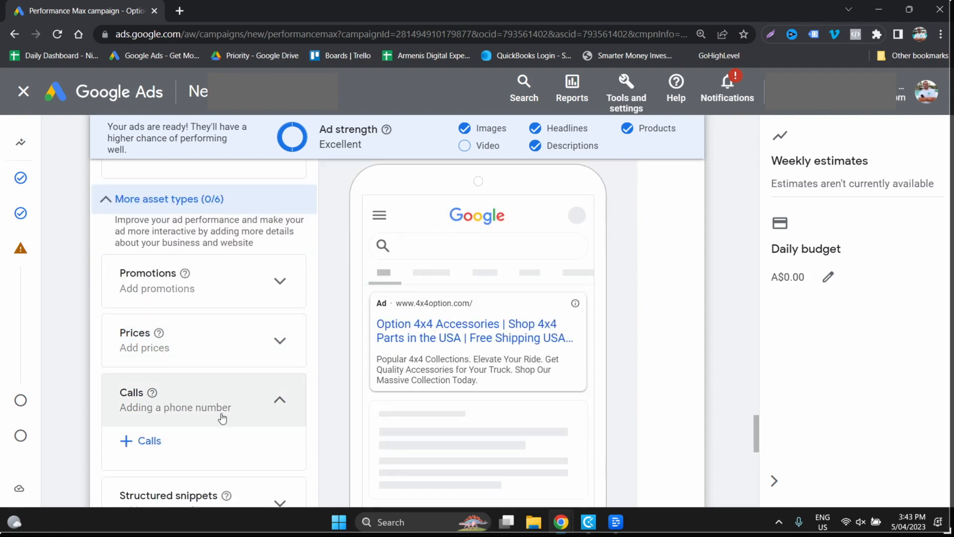
{"action": "left_click", "coordinate": [150, 441]}
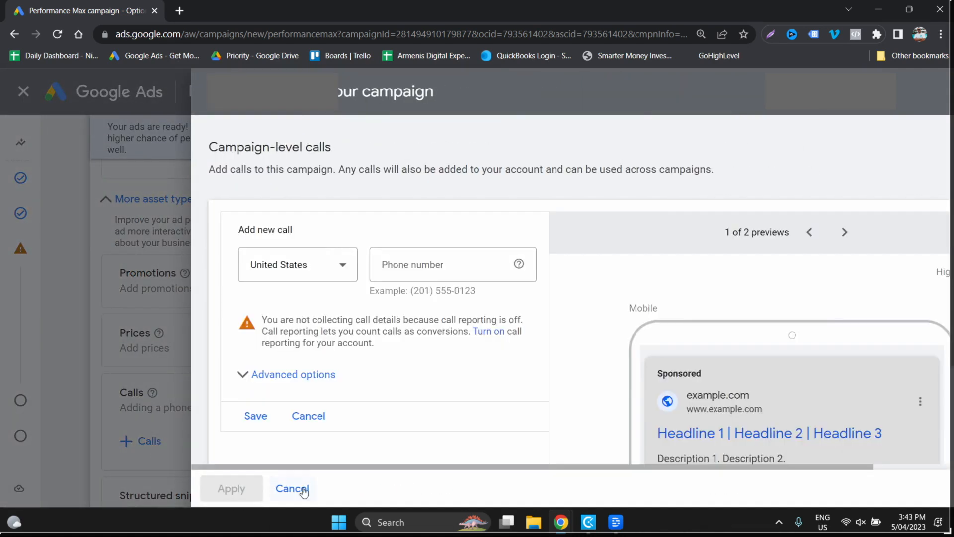
{"action": "left_click", "coordinate": [302, 490]}
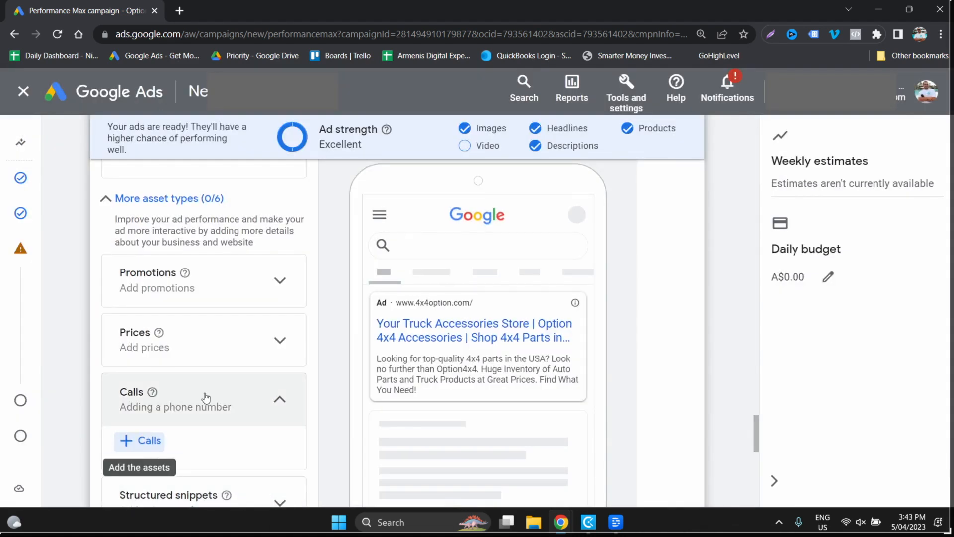
- Enter "Free Shipping" and "Huge Range of Stock" as the first two campaign-level callout texts
{"action": "scroll", "coordinate": [207, 397], "scroll_direction": "down", "scroll_amount": 4}
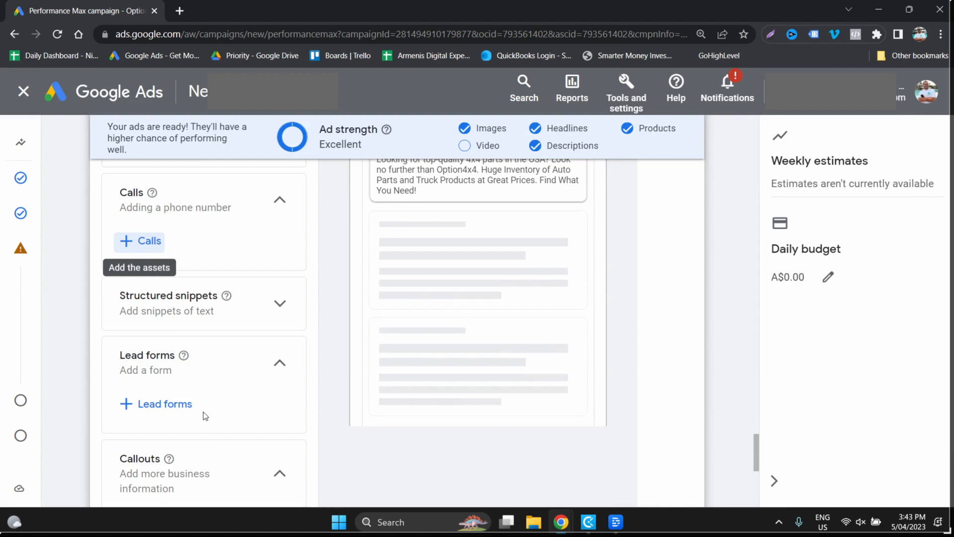
{"action": "scroll", "coordinate": [206, 415], "scroll_direction": "down", "scroll_amount": 1}
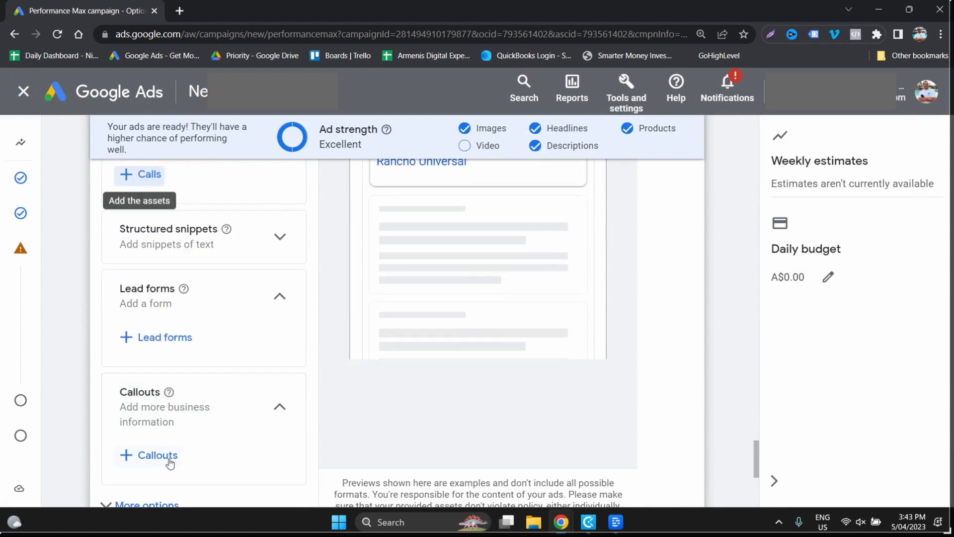
{"action": "scroll", "coordinate": [171, 463], "scroll_direction": "down", "scroll_amount": 1}
{"action": "left_click", "coordinate": [150, 390]}
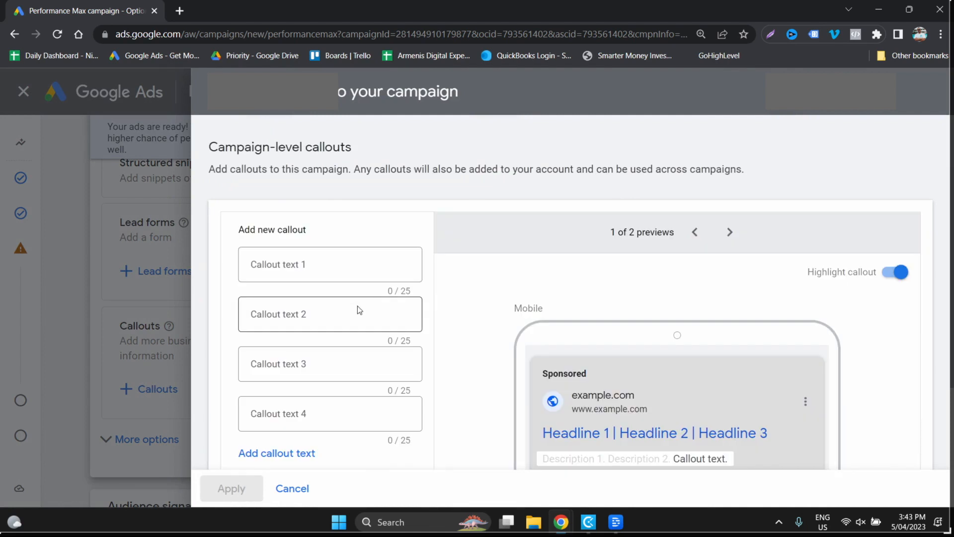
{"action": "left_click", "coordinate": [324, 269]}
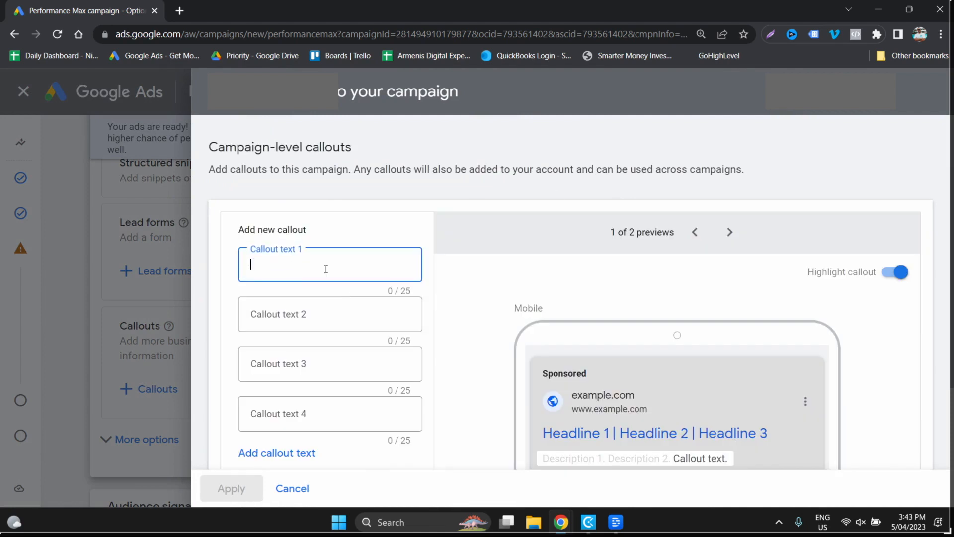
{"action": "type", "text": "Free Shi"}
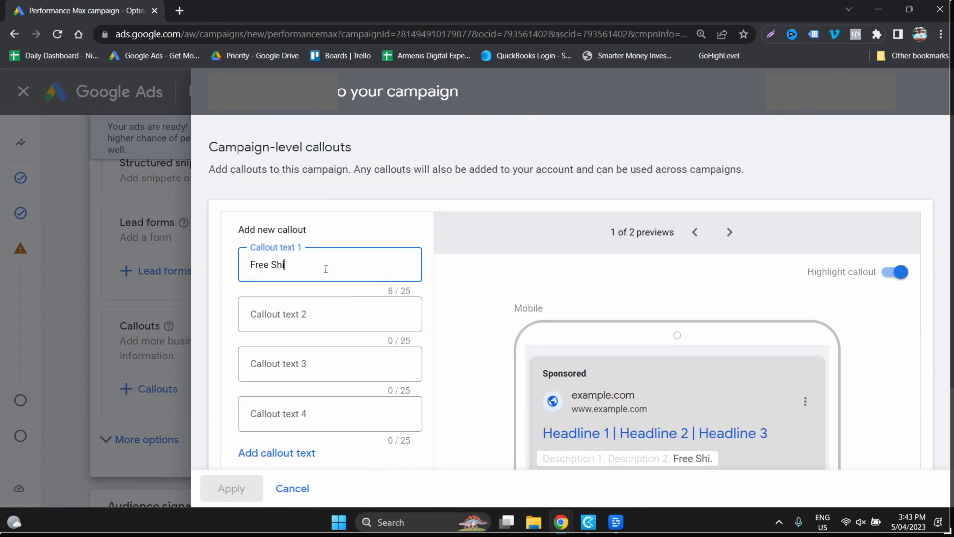
{"action": "type", "text": "pping"}
{"action": "key", "text": "Tab"}
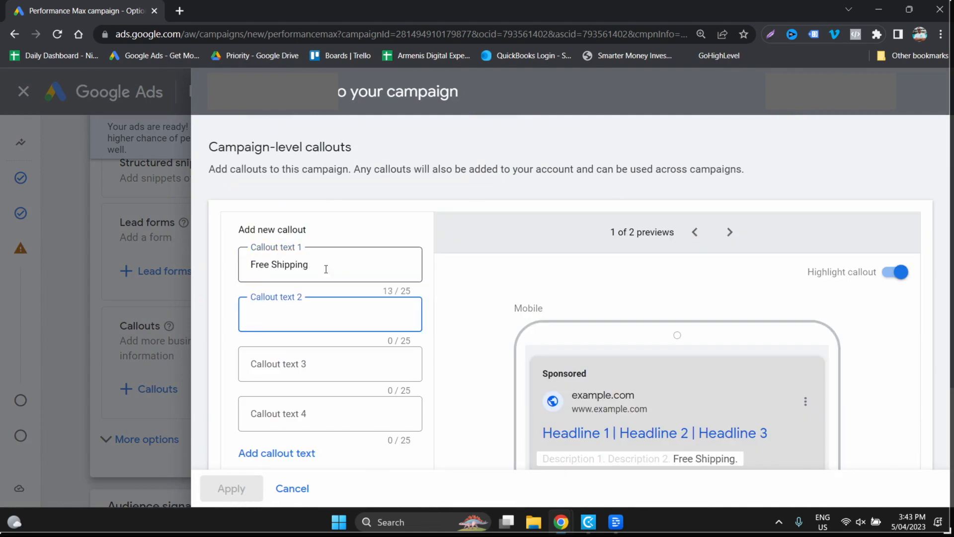
{"action": "type", "text": "Huge Range of Stock"}
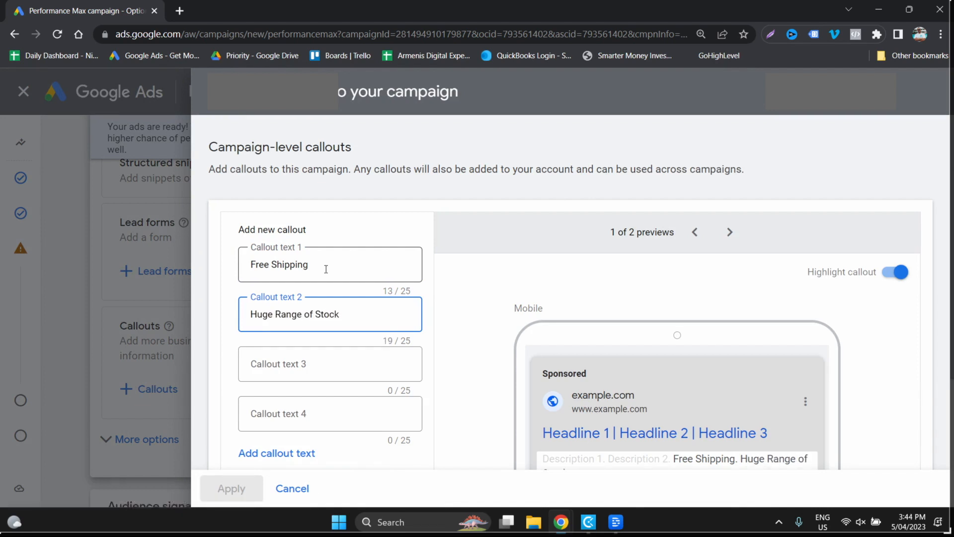
- Save both new callouts and keep them selected for the campaign
{"action": "scroll", "coordinate": [390, 327], "scroll_direction": "down", "scroll_amount": 1}
{"action": "scroll", "coordinate": [343, 387], "scroll_direction": "up", "scroll_amount": 1}
{"action": "scroll", "coordinate": [299, 436], "scroll_direction": "down", "scroll_amount": 1}
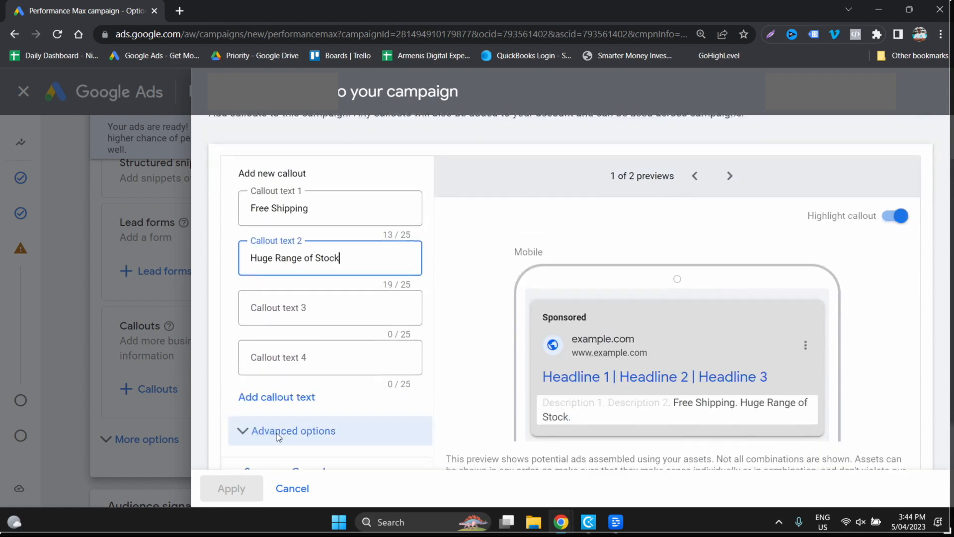
{"action": "scroll", "coordinate": [274, 445], "scroll_direction": "up", "scroll_amount": 1}
{"action": "scroll", "coordinate": [271, 452], "scroll_direction": "down", "scroll_amount": 1}
{"action": "left_click", "coordinate": [251, 458]}
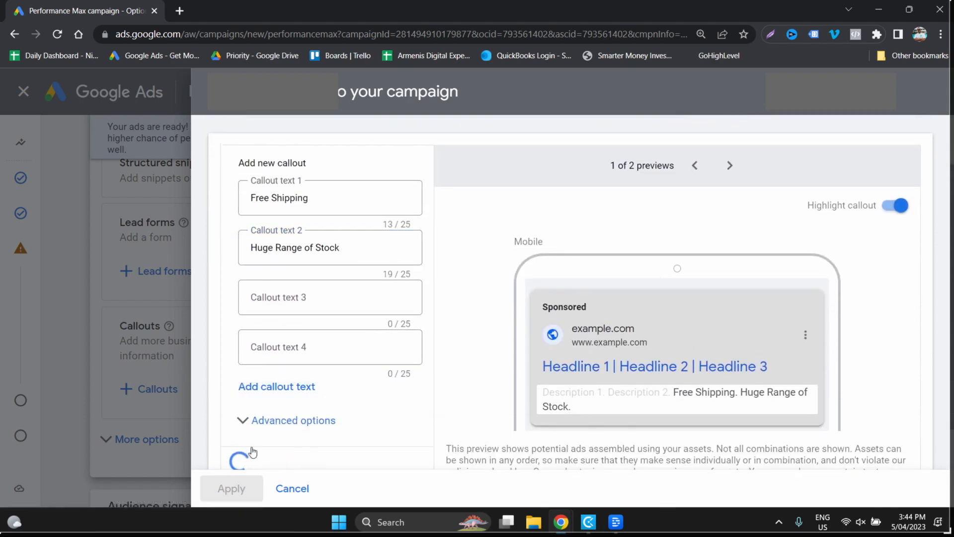
{"action": "left_click", "coordinate": [304, 488]}
{"action": "left_click", "coordinate": [633, 312]}
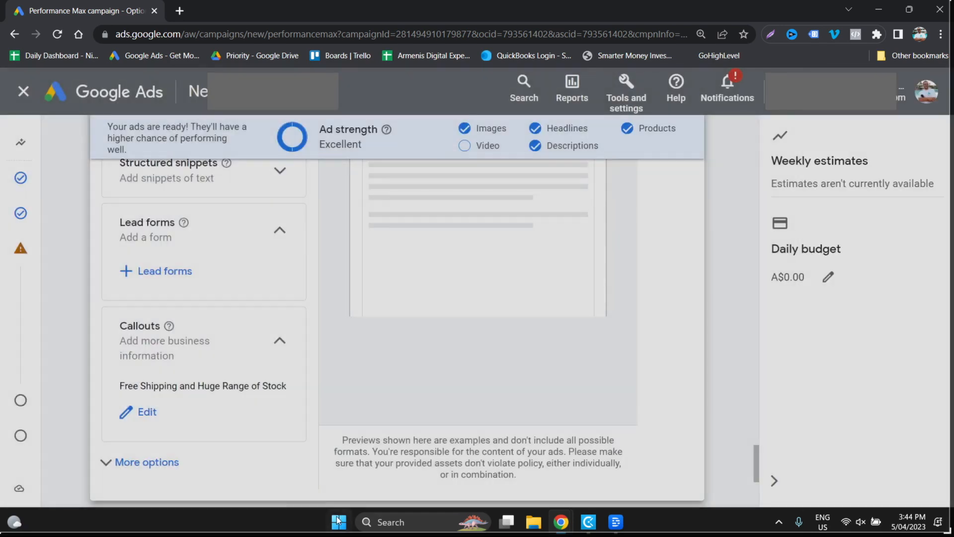
- Examine the asset group's extra HTML5 and ad URL options, and collapse them without making changes
{"action": "scroll", "coordinate": [213, 453], "scroll_direction": "down", "scroll_amount": 1}
{"action": "left_click", "coordinate": [258, 396]}
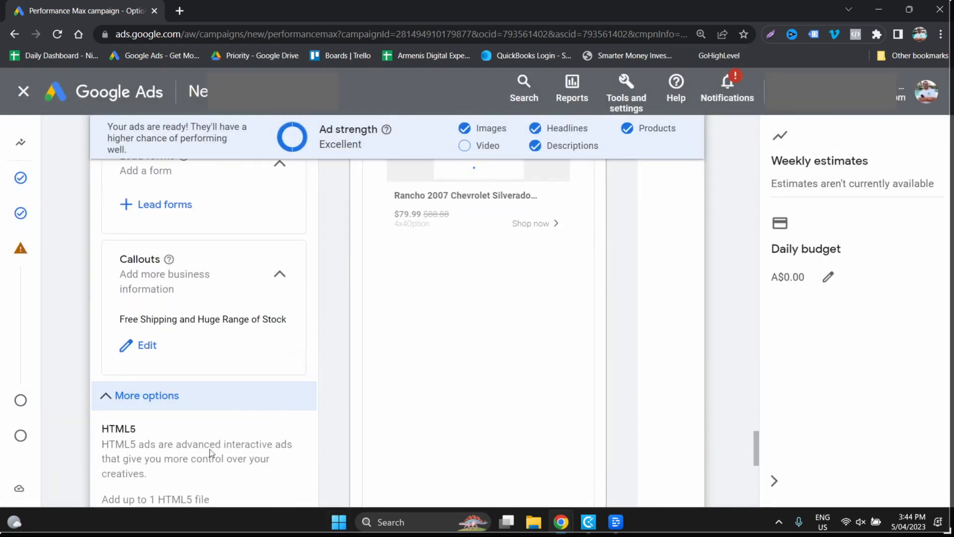
{"action": "scroll", "coordinate": [305, 456], "scroll_direction": "down", "scroll_amount": 2}
{"action": "scroll", "coordinate": [305, 457], "scroll_direction": "down", "scroll_amount": 1}
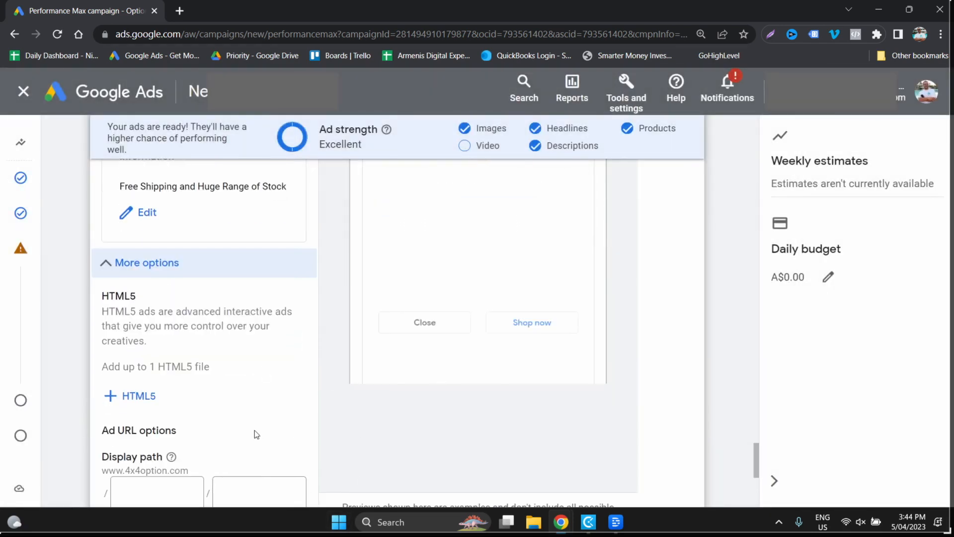
{"action": "left_click", "coordinate": [182, 267]}
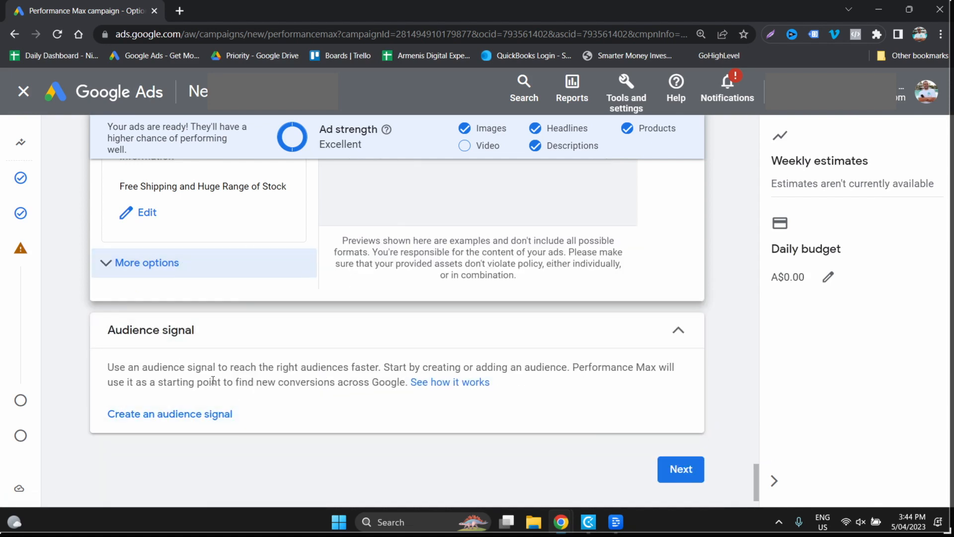
- Start an audience signal and add the All converters, All visitors and General visitors (Retail) website visitor segments, including the system-defined versions
{"action": "left_click", "coordinate": [185, 421]}
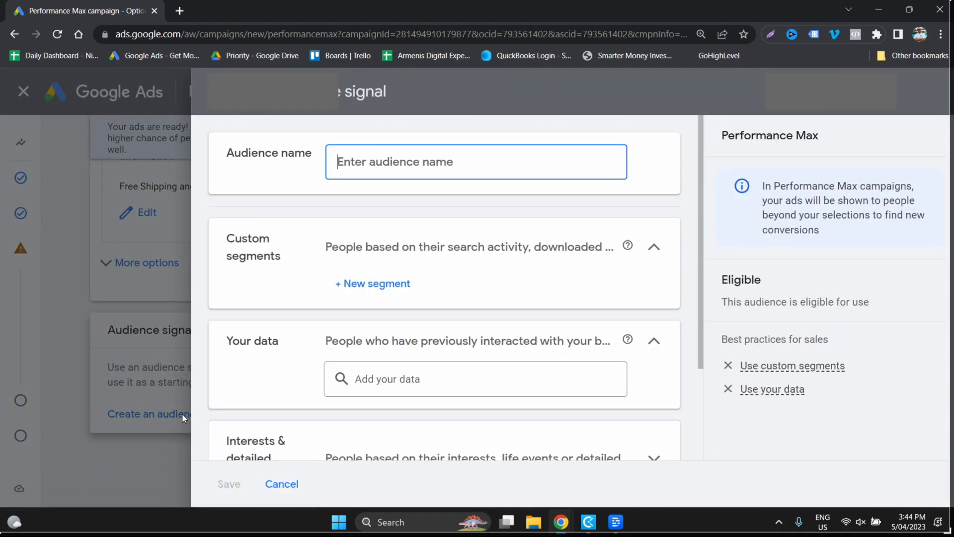
{"action": "left_click", "coordinate": [424, 376]}
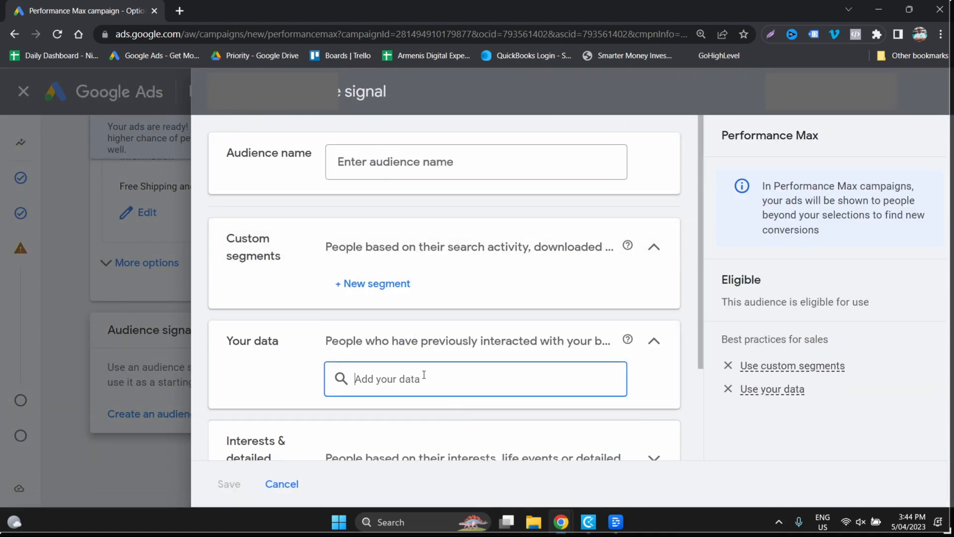
{"action": "left_click", "coordinate": [424, 331]}
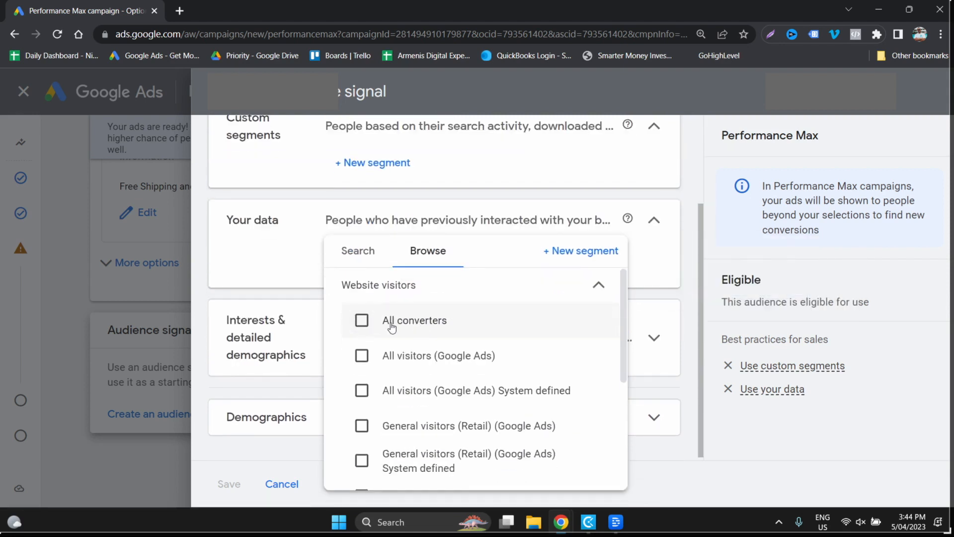
{"action": "left_click", "coordinate": [362, 320]}
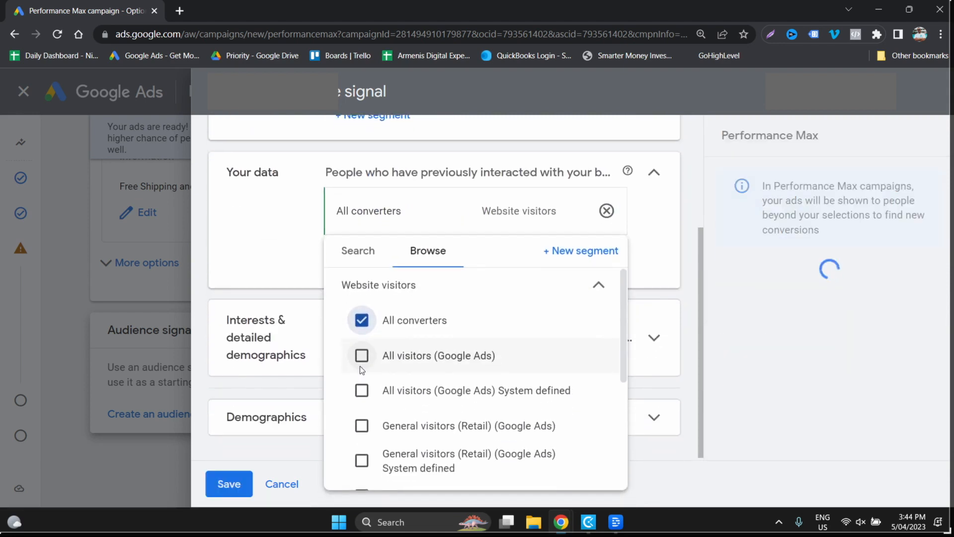
{"action": "left_click", "coordinate": [362, 356]}
{"action": "left_click", "coordinate": [362, 390]}
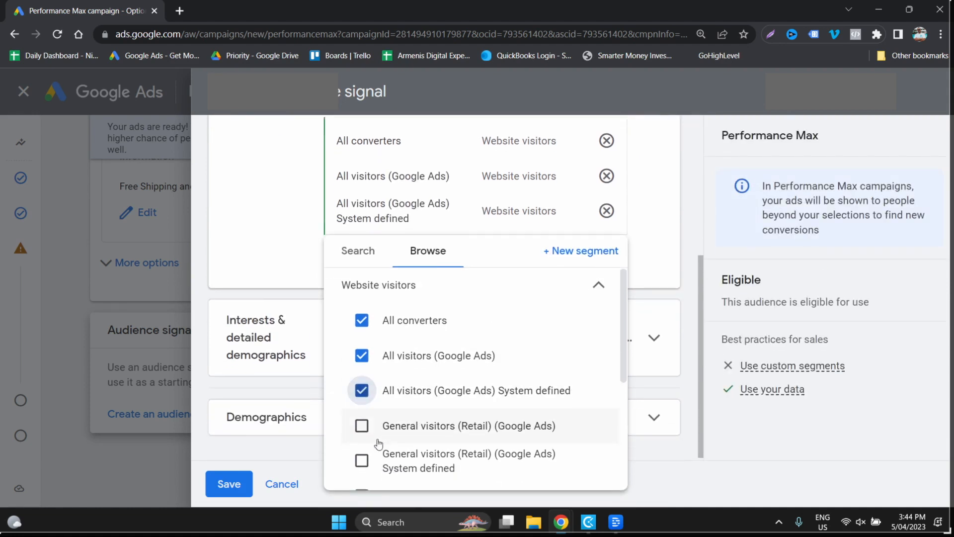
{"action": "left_click", "coordinate": [362, 426]}
{"action": "left_click", "coordinate": [363, 463]}
- Add the Past buyers, Product viewers and Shopping basket abandoners (Retail) segments with their system-defined versions to the audience signal's own data
{"action": "scroll", "coordinate": [365, 447], "scroll_direction": "down", "scroll_amount": 5}
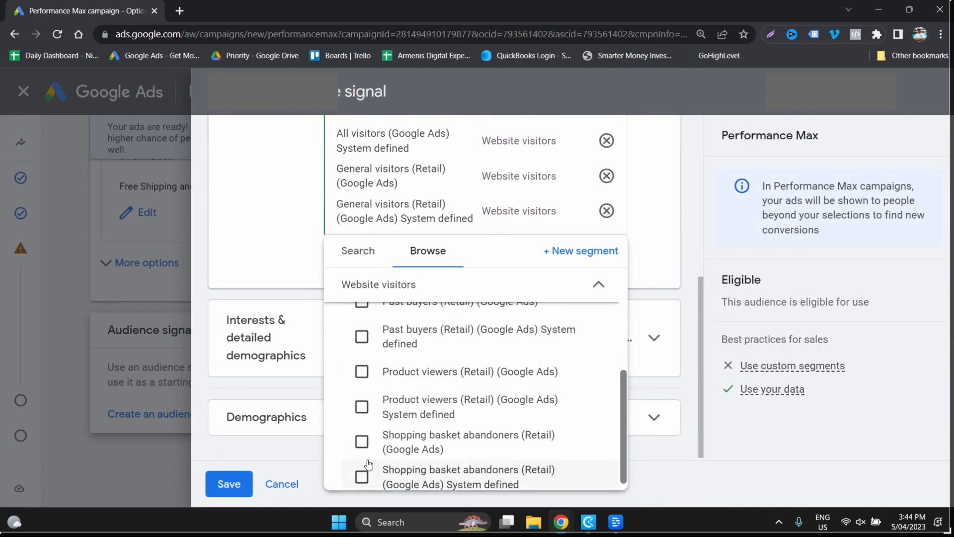
{"action": "left_click", "coordinate": [362, 371]}
{"action": "left_click", "coordinate": [362, 336]}
{"action": "left_click", "coordinate": [362, 301]}
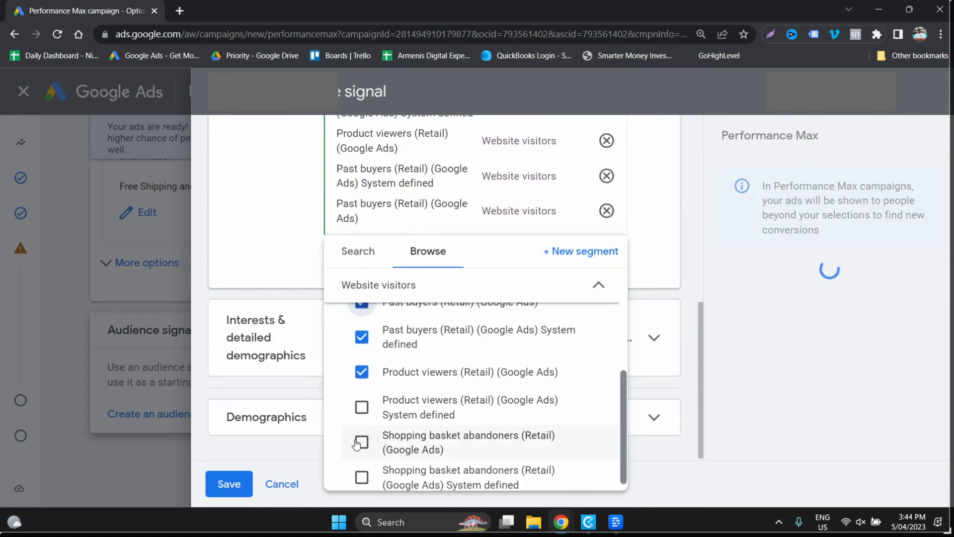
{"action": "left_click", "coordinate": [361, 440]}
{"action": "left_click", "coordinate": [362, 476]}
{"action": "left_click", "coordinate": [388, 415]}
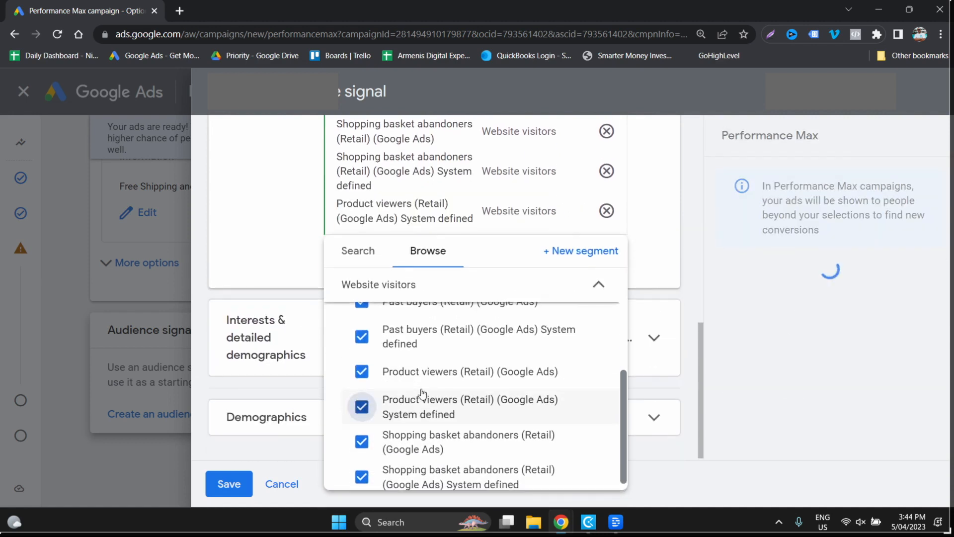
{"action": "left_click", "coordinate": [283, 262]}
- Add the in-market segments 4x4 Parts and Accessories, Off Road Information, Truck Parts and Accessories, Off-Road Vehicles, and Vehicle Parts and Accessories to the audience signal
{"action": "left_click", "coordinate": [418, 338]}
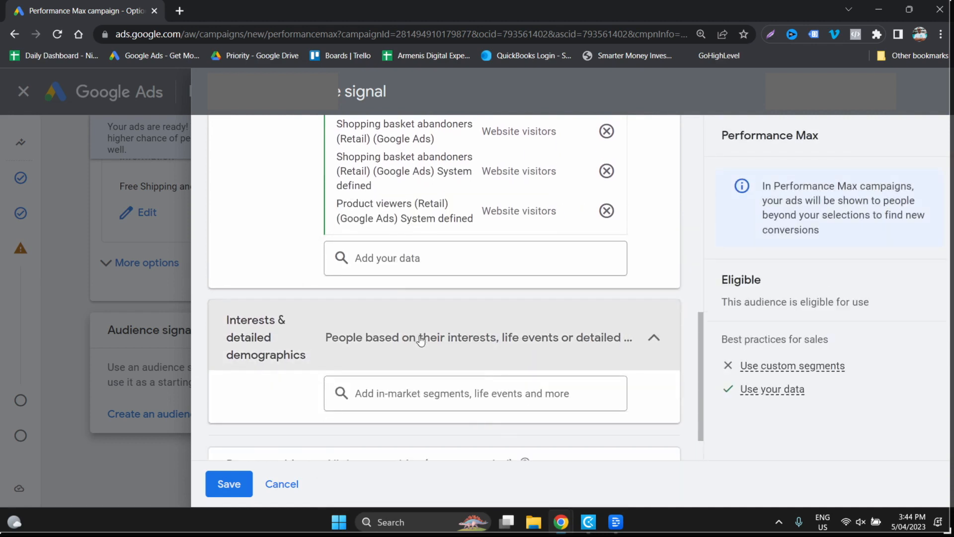
{"action": "left_click", "coordinate": [435, 392]}
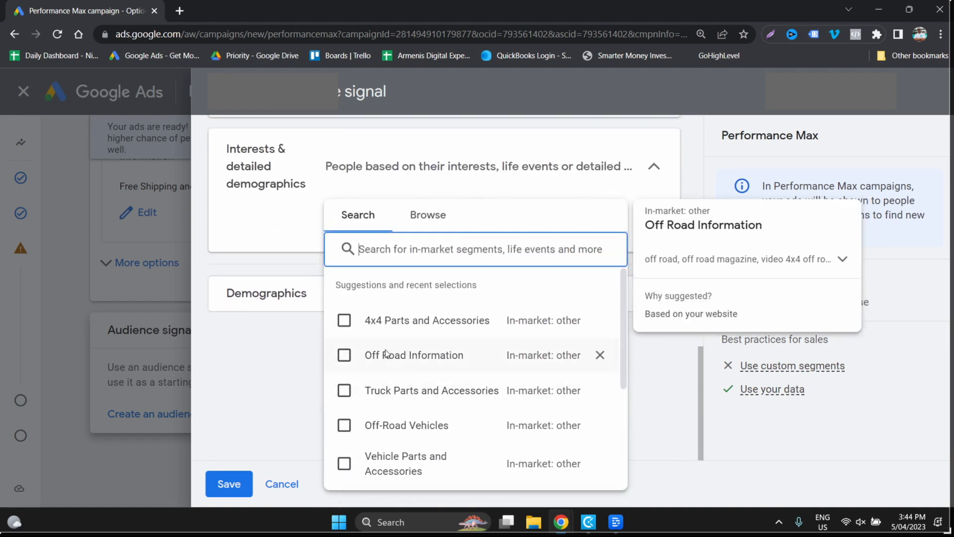
{"action": "left_click", "coordinate": [345, 320]}
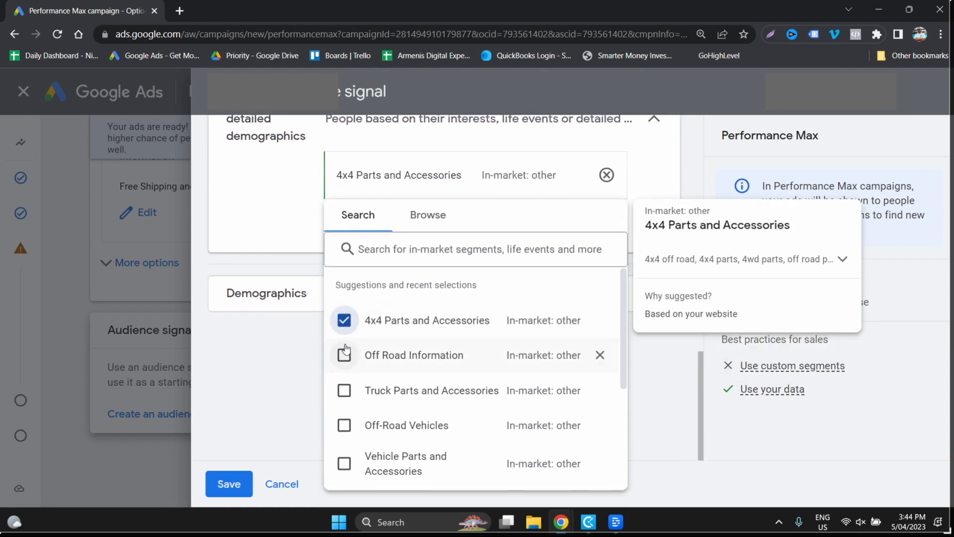
{"action": "left_click", "coordinate": [345, 355]}
{"action": "left_click", "coordinate": [344, 390]}
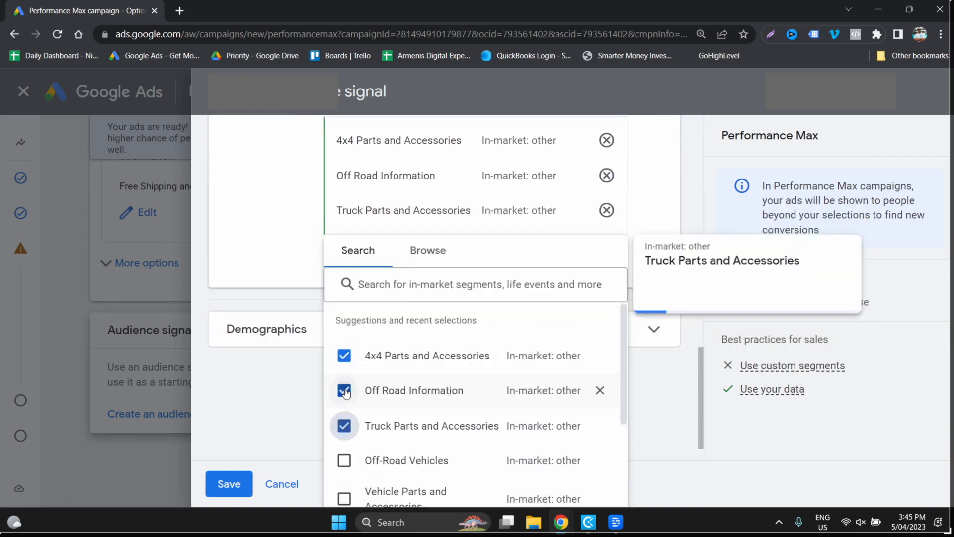
{"action": "left_click", "coordinate": [343, 426]}
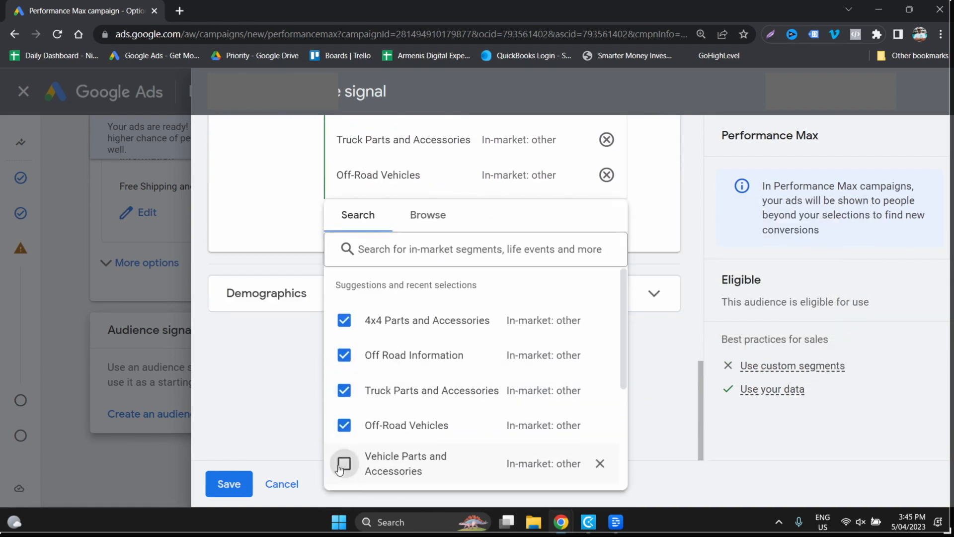
{"action": "left_click", "coordinate": [344, 463]}
{"action": "left_click", "coordinate": [272, 268]}
- Start a new custom segment for people with any of these interests or purchase intentions and name it "Truck & 4x4"
{"action": "scroll", "coordinate": [274, 458], "scroll_direction": "up", "scroll_amount": 5}
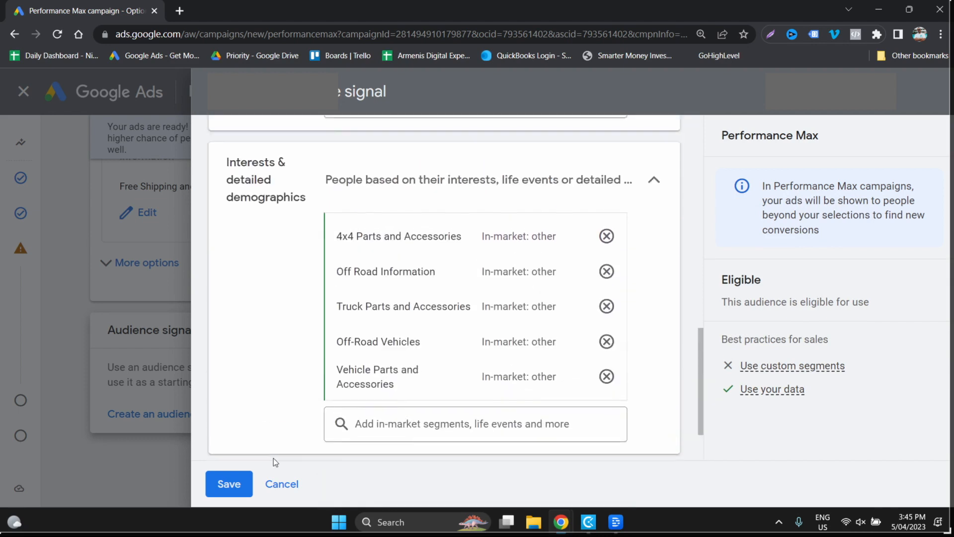
{"action": "scroll", "coordinate": [273, 458], "scroll_direction": "up", "scroll_amount": 6}
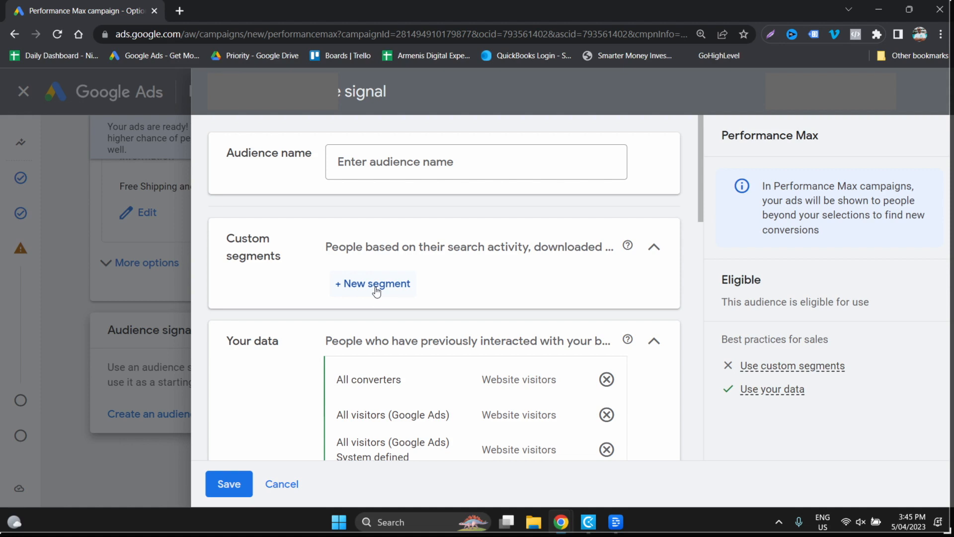
{"action": "left_click", "coordinate": [377, 288]}
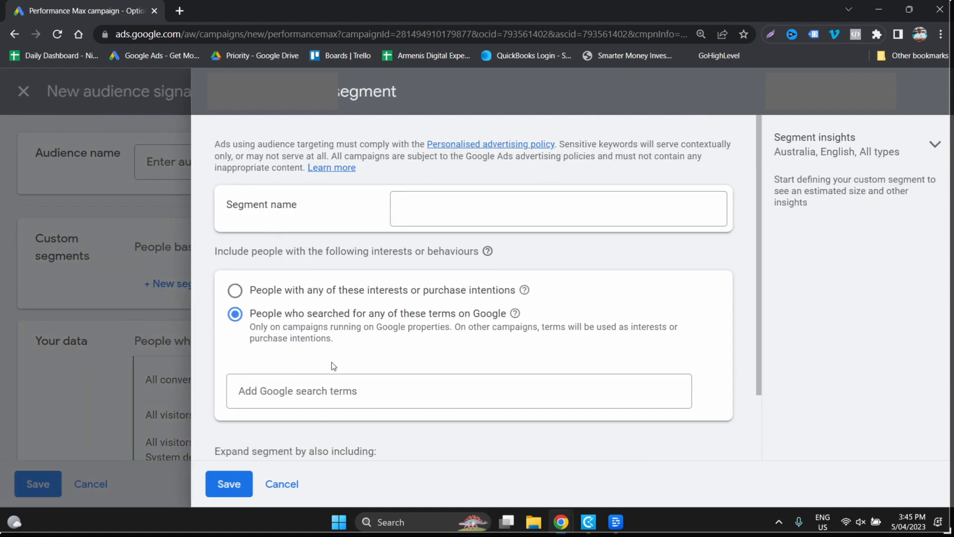
{"action": "left_click", "coordinate": [331, 298]}
{"action": "left_click", "coordinate": [478, 208]}
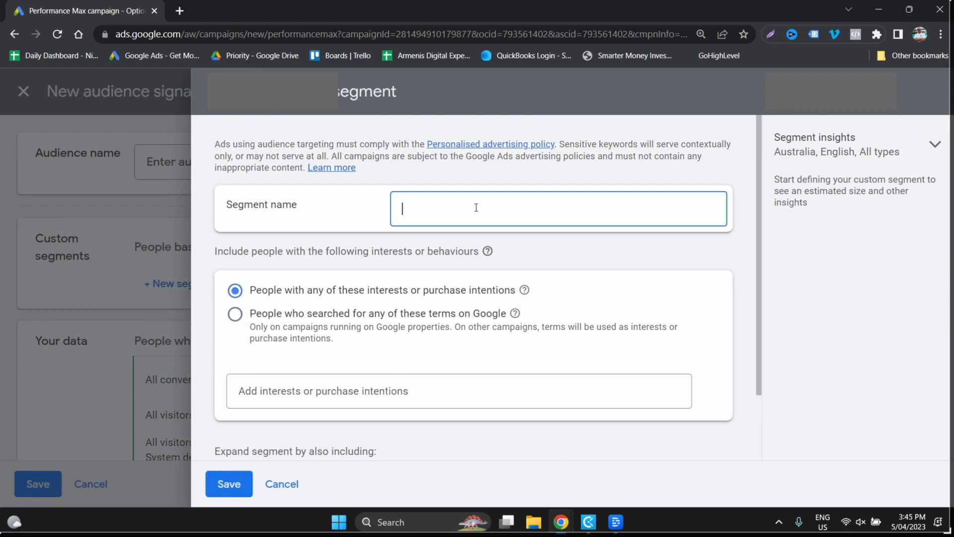
{"action": "type", "text": "Truck & 4x4"}
- Add "truck parts" as an interest or purchase intention of the custom segment
{"action": "key", "text": "Tab"}
{"action": "key", "text": "Tab"}
{"action": "key", "text": "Tab"}
{"action": "key", "text": "Tab"}
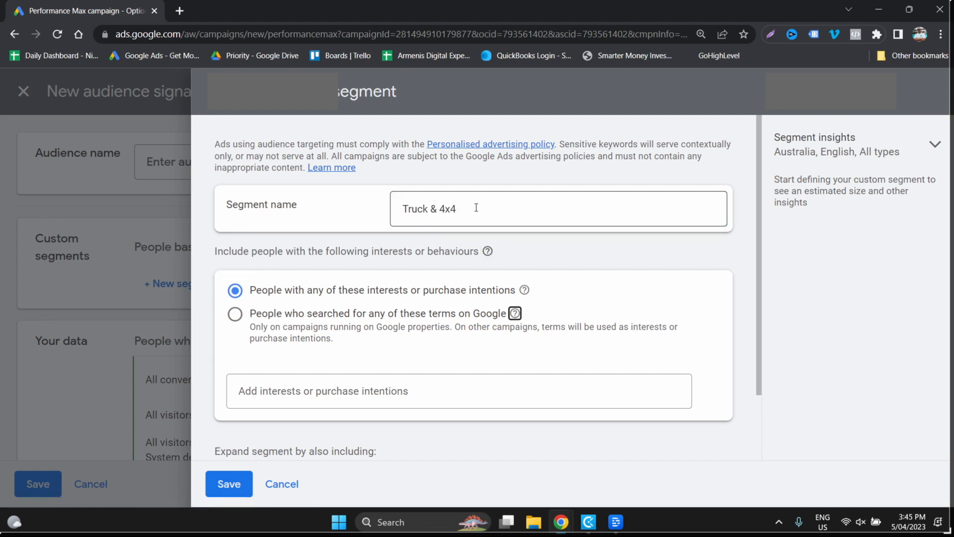
{"action": "key", "text": "Tab"}
{"action": "type", "text": "truck"}
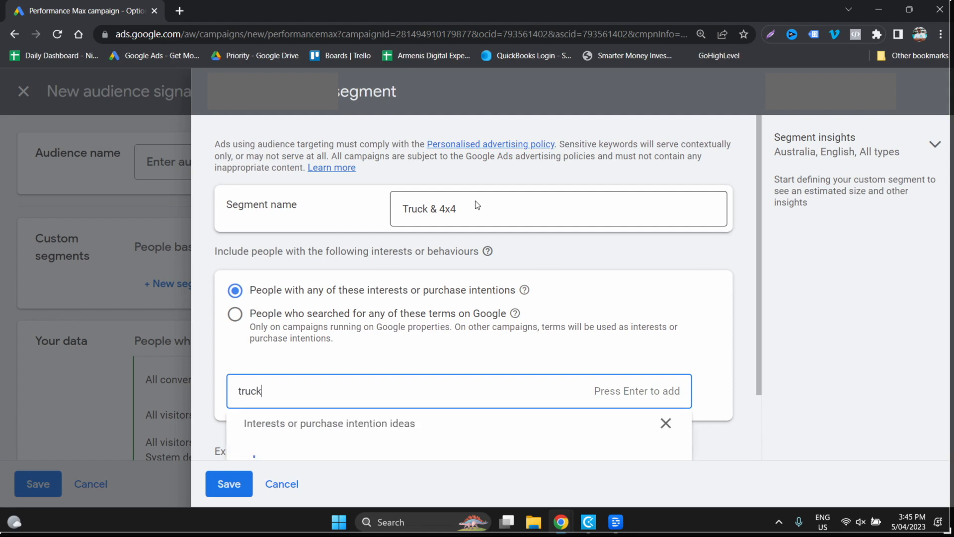
{"action": "type", "text": " parkts"}
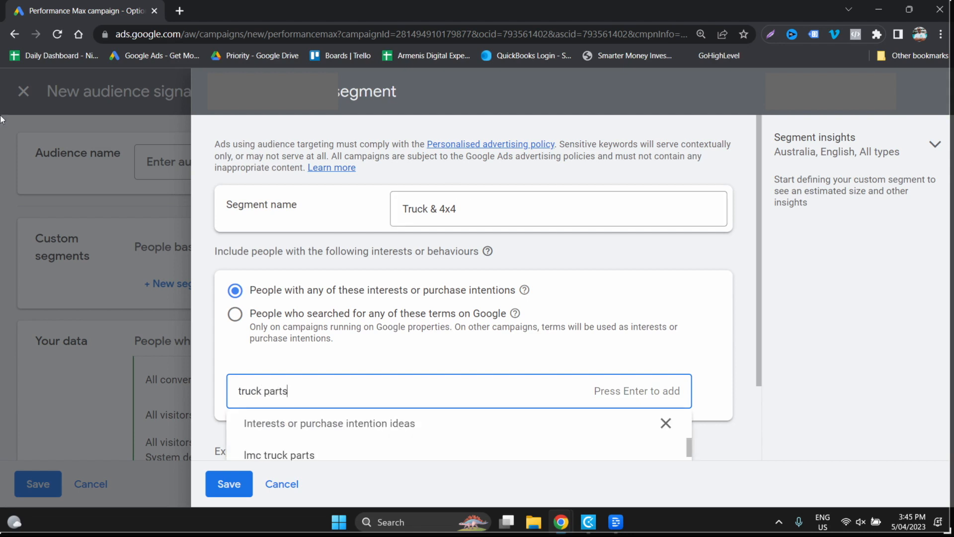
{"action": "scroll", "coordinate": [626, 323], "scroll_direction": "down", "scroll_amount": 2}
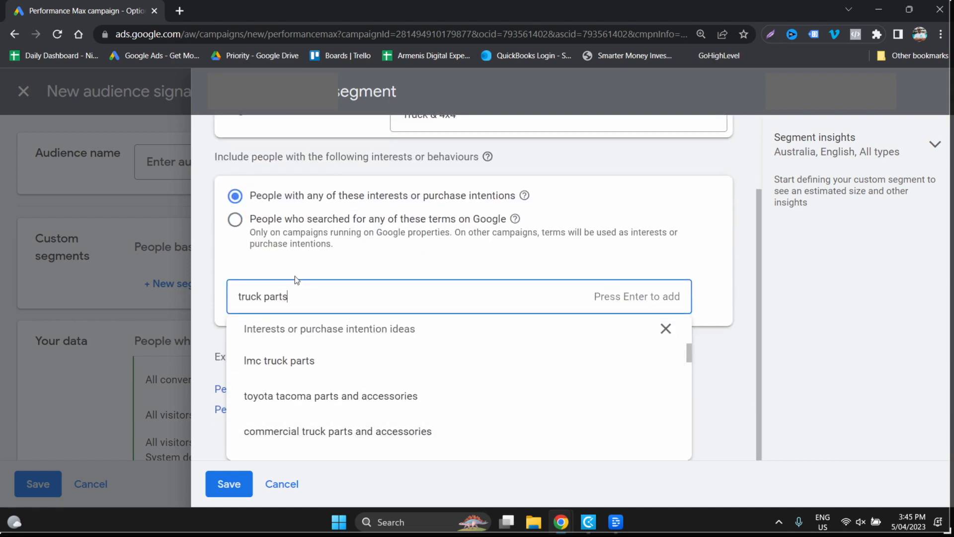
{"action": "key", "text": "Return"}
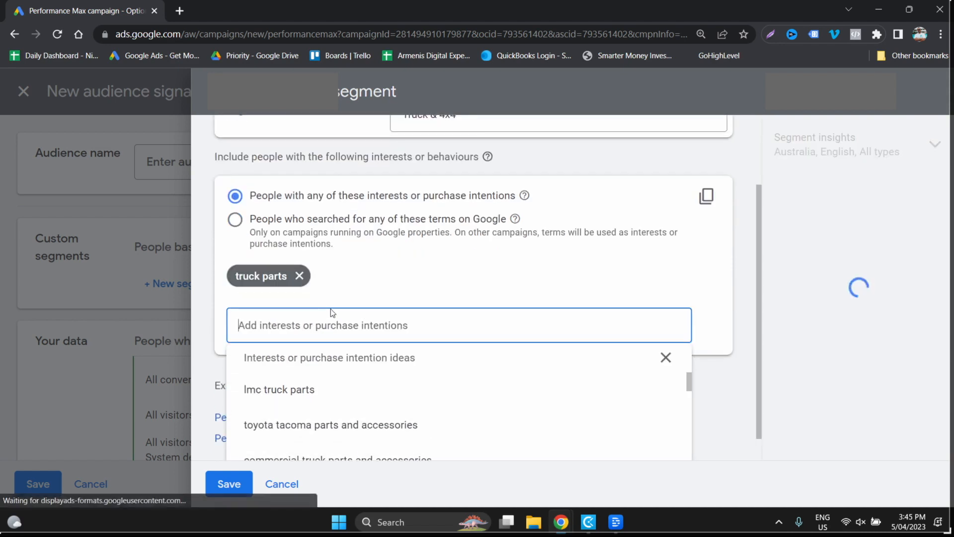
- Add "4x4 store" and "4x4 accessories" to the custom segment's interests and save the segment
{"action": "type", "text": "4x4 store"}
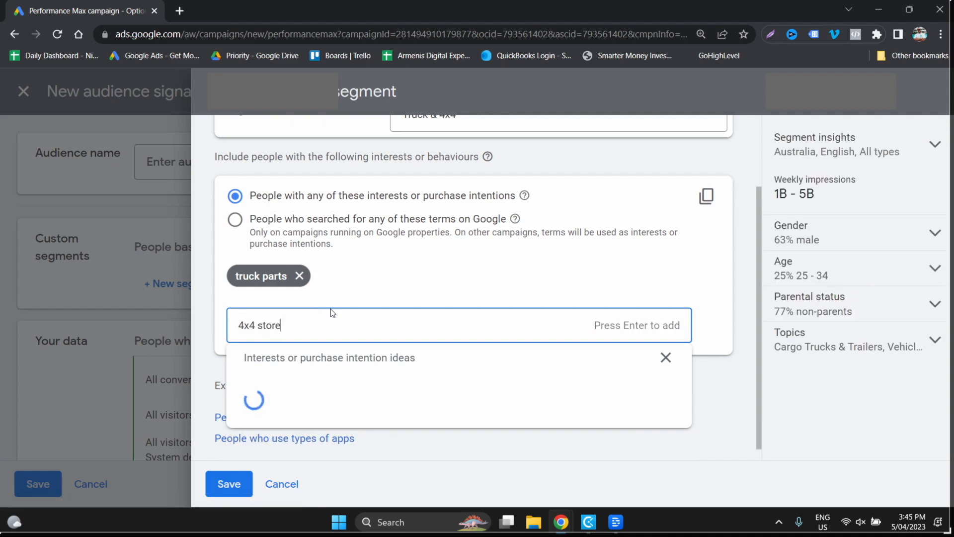
{"action": "key", "text": "Return"}
{"action": "type", "text": "44xx"}
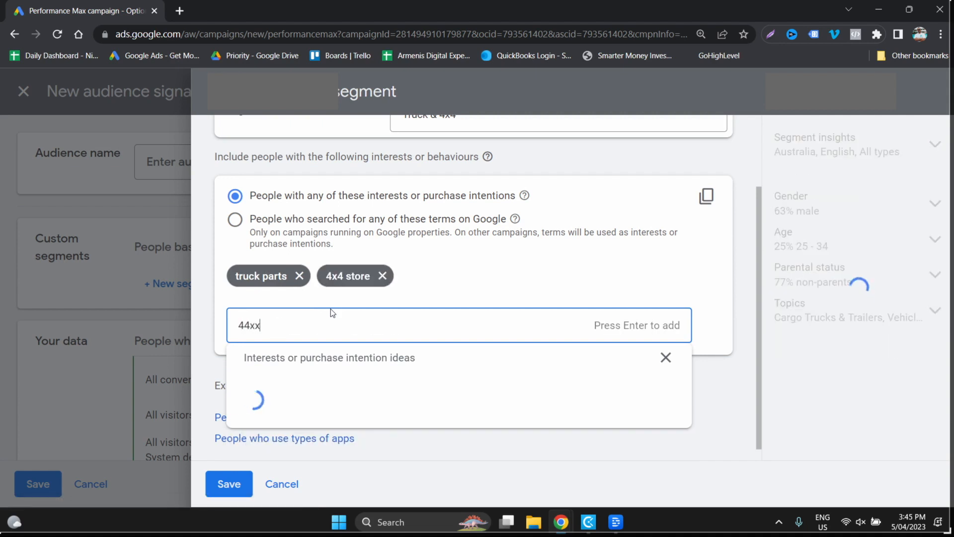
{"action": "key", "text": "BackSpace"}
{"action": "key", "text": "BackSpace"}
{"action": "type", "text": "x4 a"}
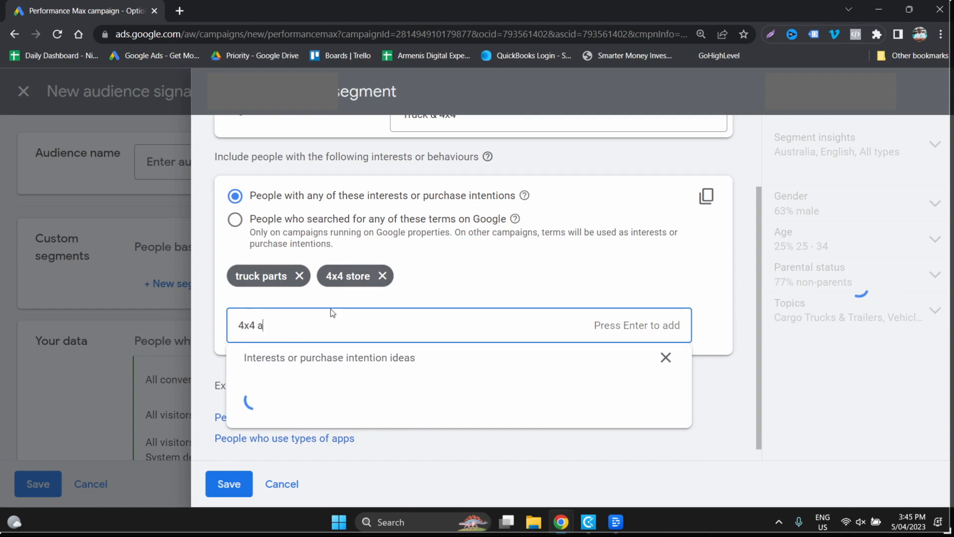
{"action": "type", "text": "ccessories"}
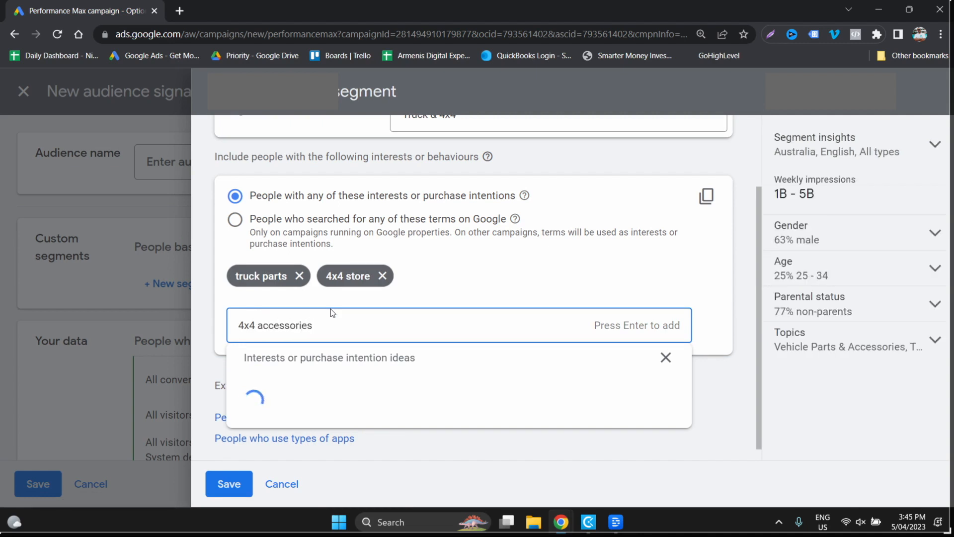
{"action": "key", "text": "Return"}
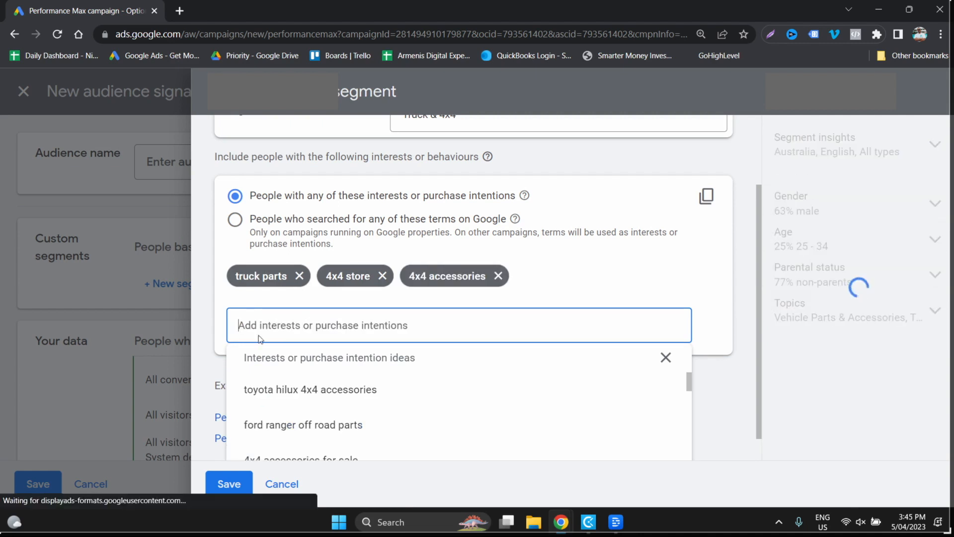
{"action": "left_click", "coordinate": [230, 485]}
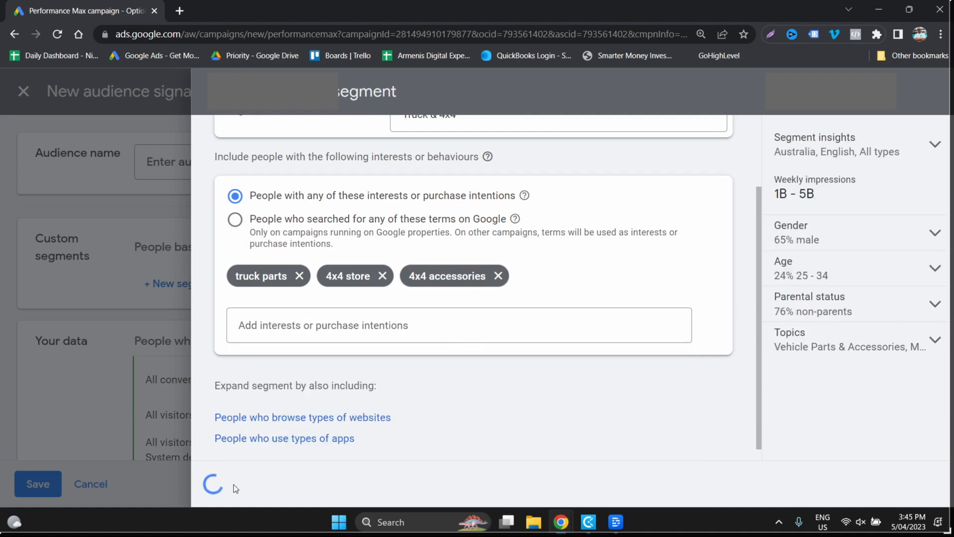
- Name the audience "Remarketing & Truck Audience" and save the audience signal
{"action": "left_click", "coordinate": [429, 157]}
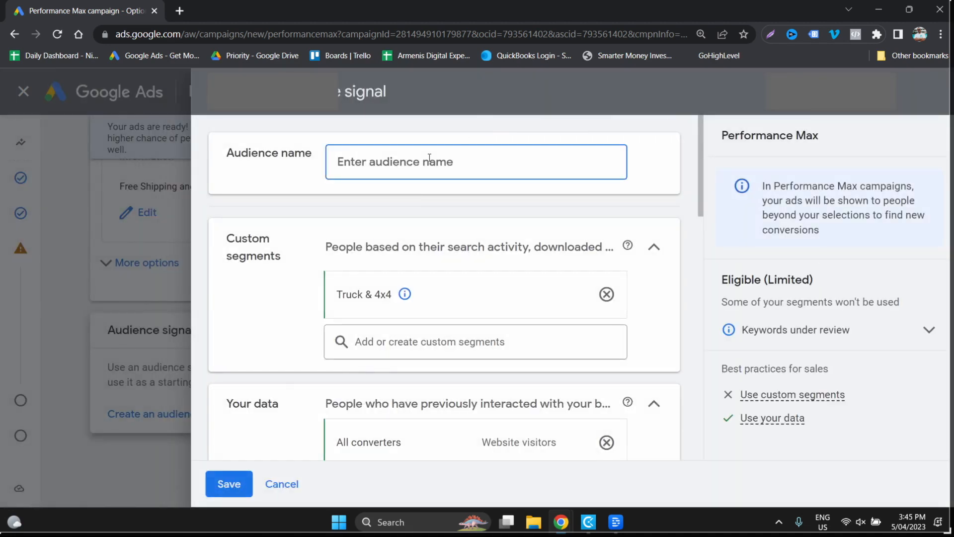
{"action": "type", "text": "Remarketing &"}
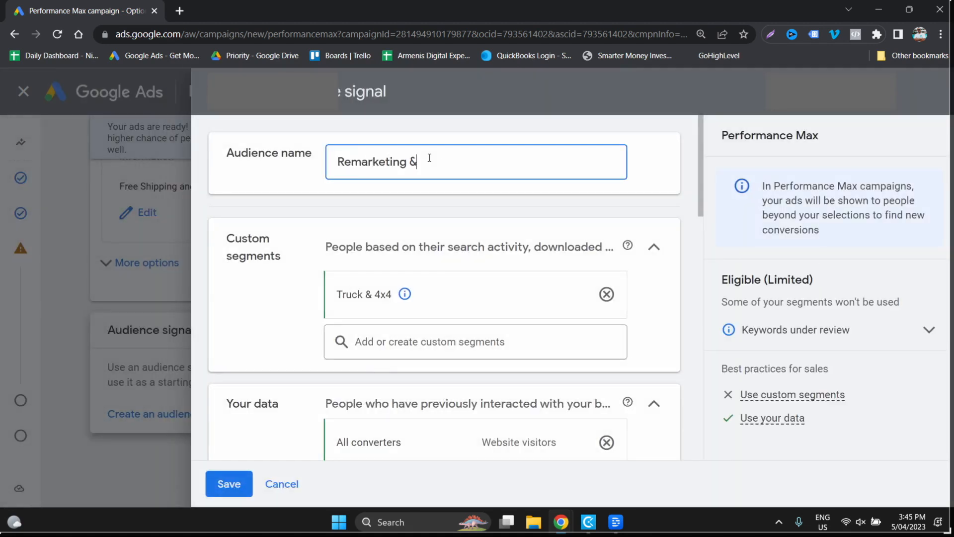
{"action": "type", "text": " Truck Audience"}
{"action": "left_click", "coordinate": [230, 485]}
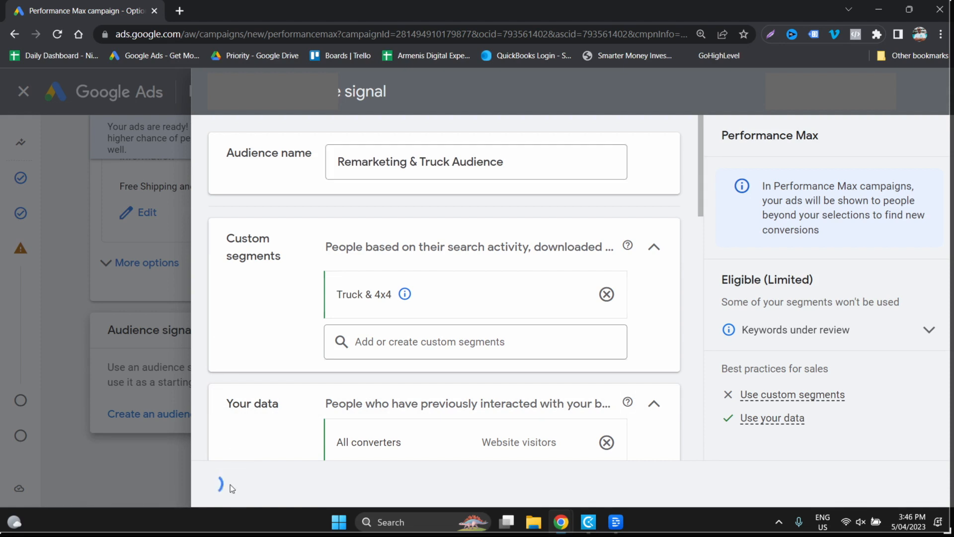
- Proceed to the campaign's budget, set the average daily budget to A$25, and continue to the review
{"action": "scroll", "coordinate": [189, 460], "scroll_direction": "down", "scroll_amount": 5}
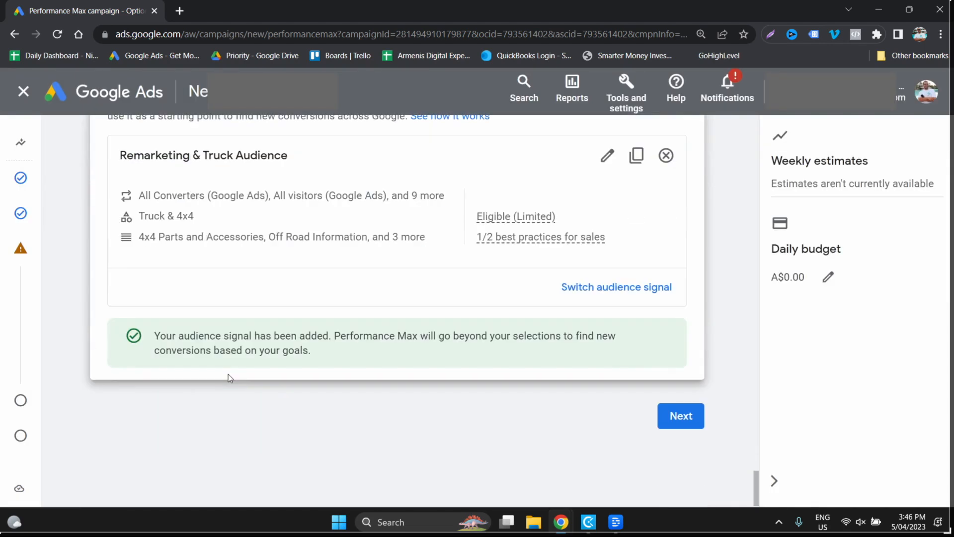
{"action": "left_click", "coordinate": [681, 416]}
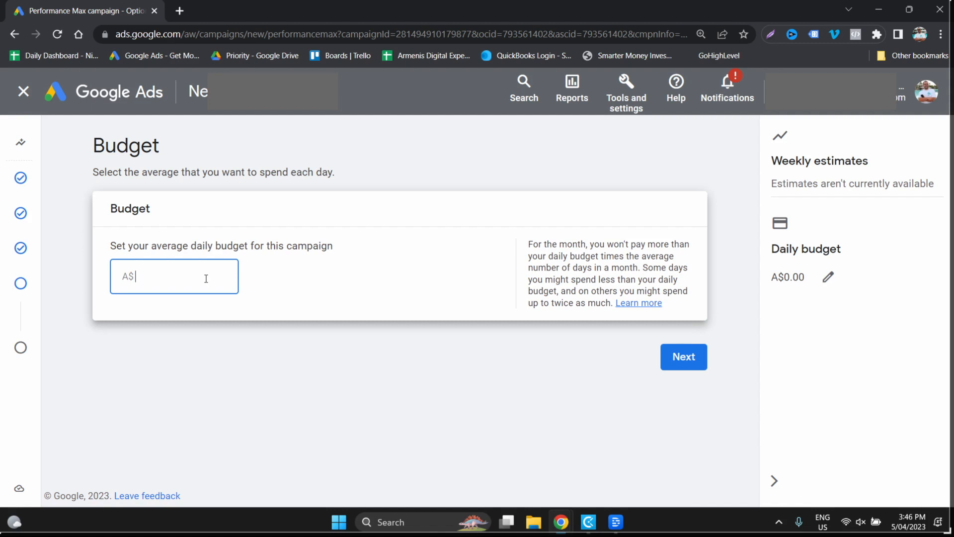
{"action": "type", "text": "25"}
{"action": "left_click", "coordinate": [699, 368]}
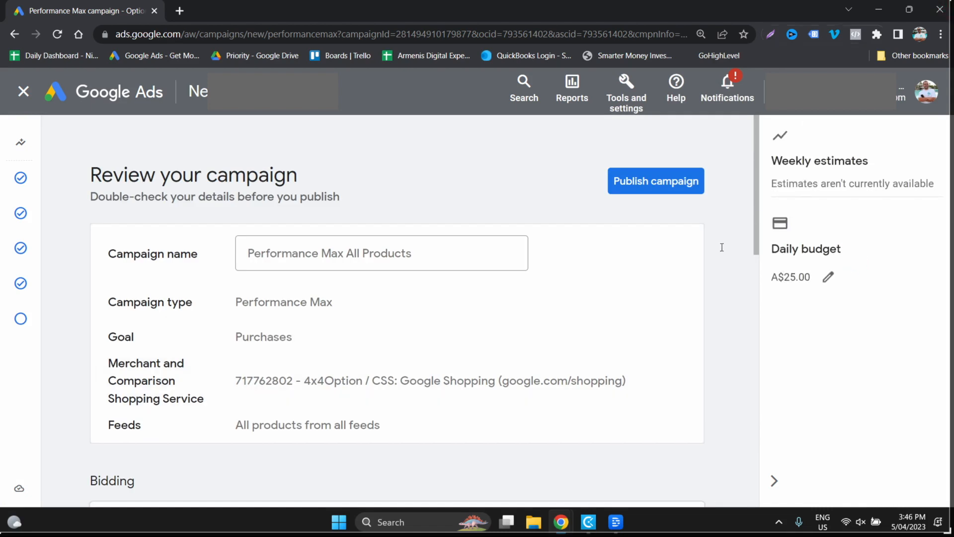
- Review the summary of the Performance Max All Products campaign and publish it
{"action": "scroll", "coordinate": [657, 289], "scroll_direction": "down", "scroll_amount": 15}
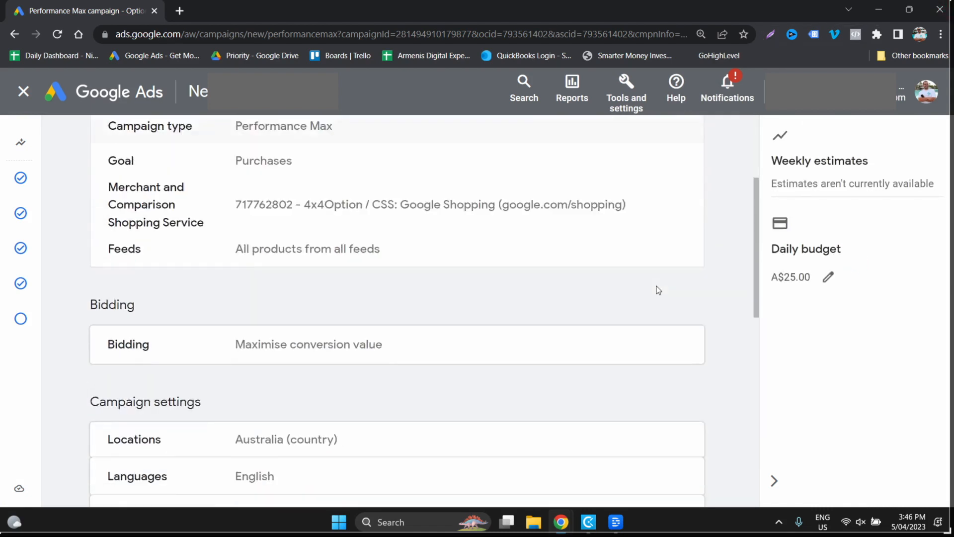
{"action": "scroll", "coordinate": [657, 291], "scroll_direction": "up", "scroll_amount": 15}
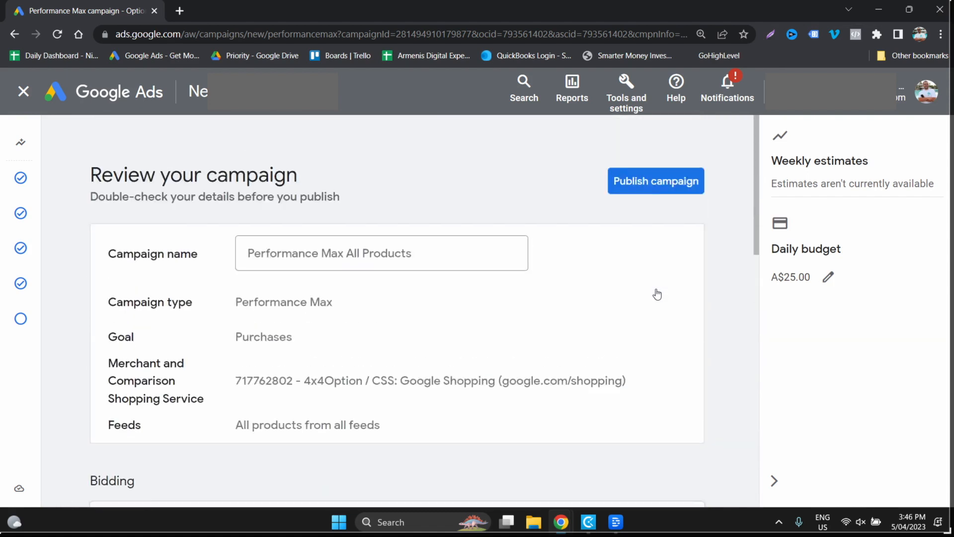
{"action": "left_click", "coordinate": [652, 192]}
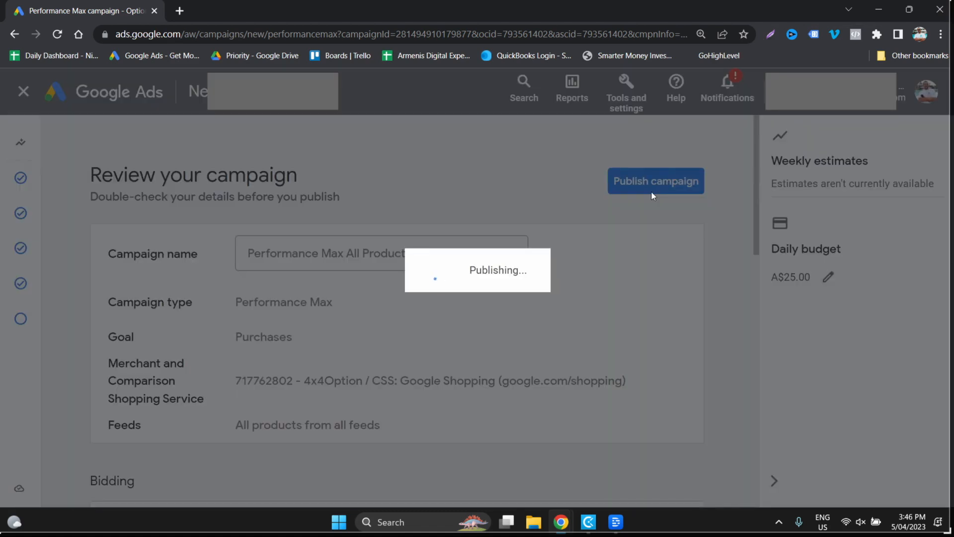